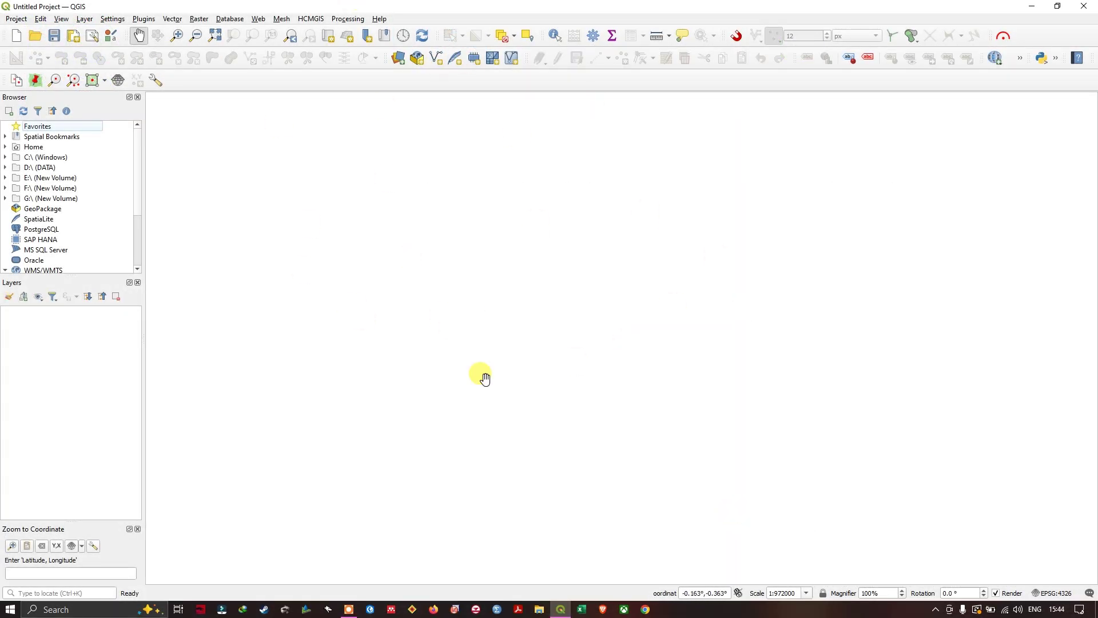
Step: Add the OpenStreetMap XYZ tile basemap to the empty project
scroll(57, 232, down, 1)
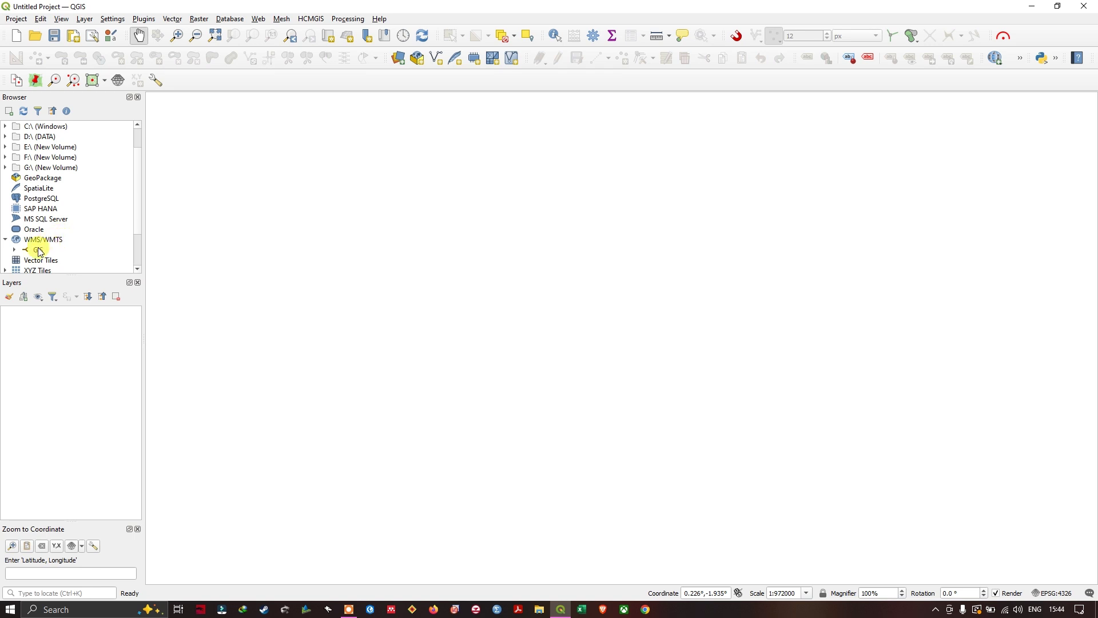
scroll(137, 235, down, 1)
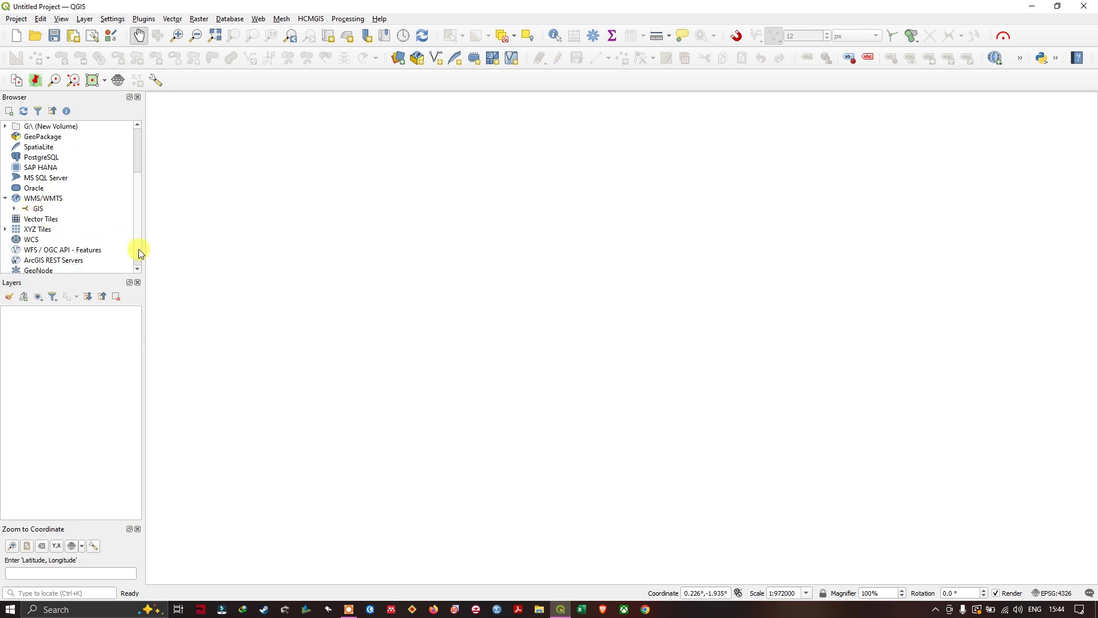
click(6, 229)
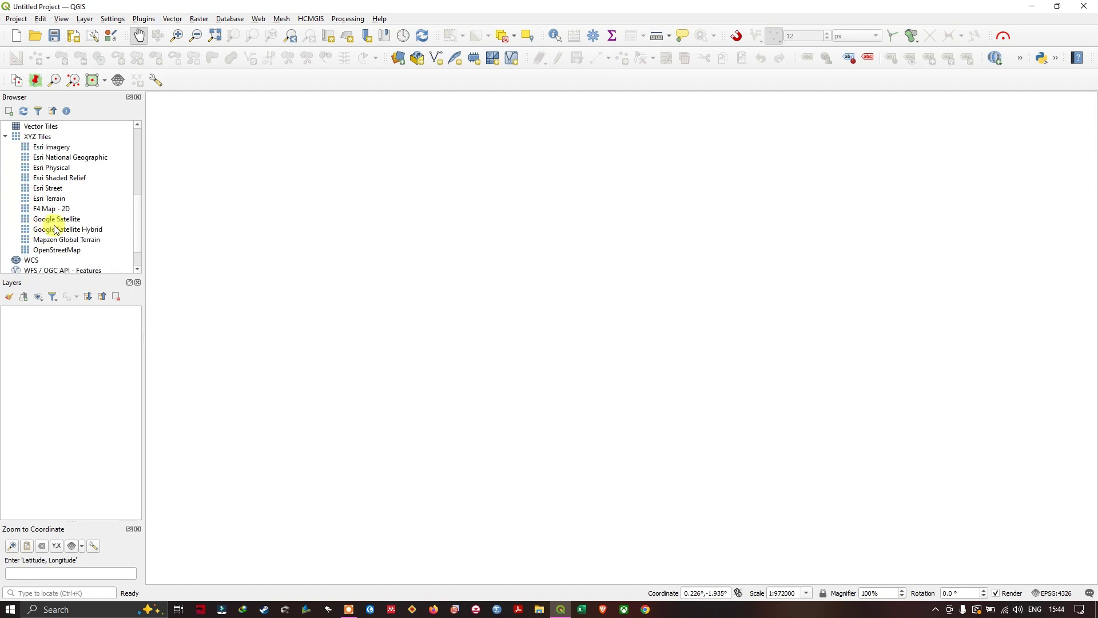
drag(55, 250, 412, 271)
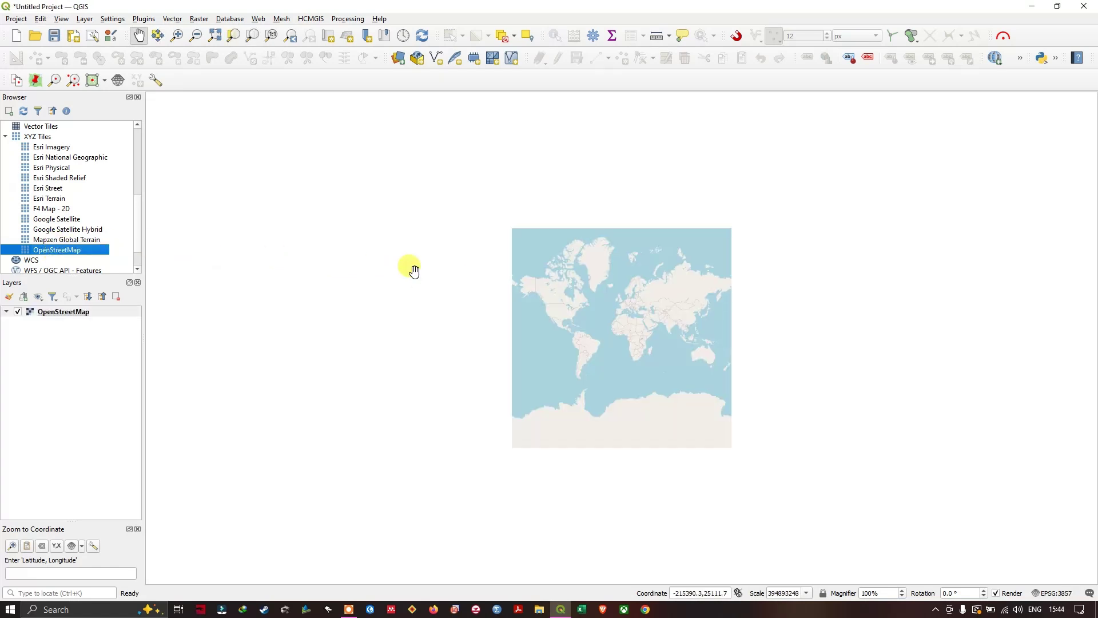
Step: Zoom the basemap in from the world view to central Washington on the US east coast
scroll(633, 318, up, 1)
scroll(686, 331, up, 1)
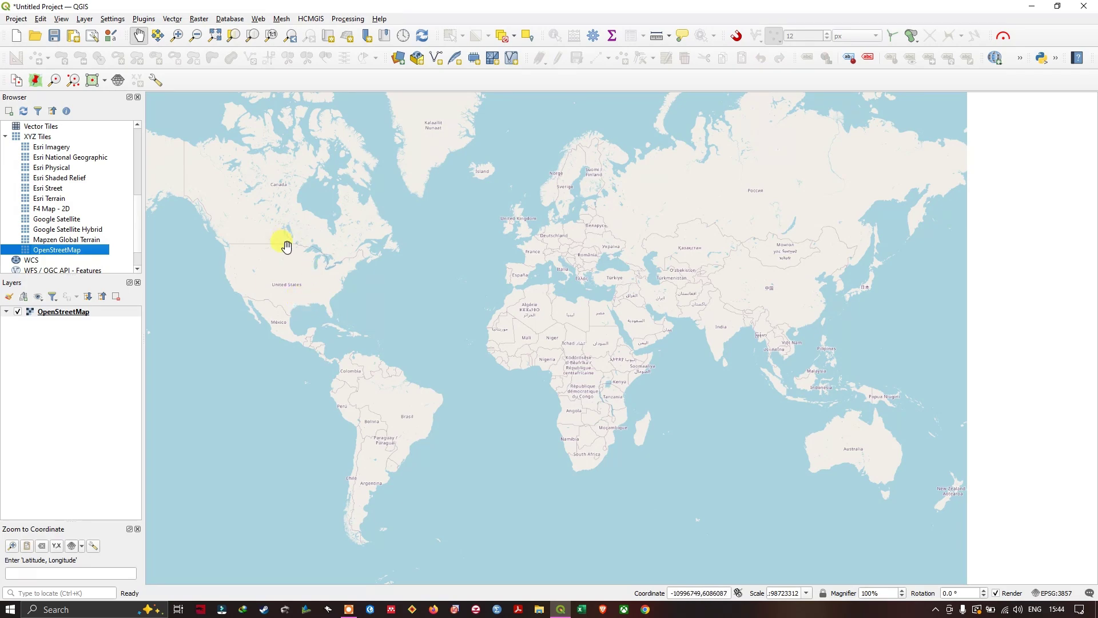
scroll(287, 247, up, 1)
scroll(366, 286, up, 2)
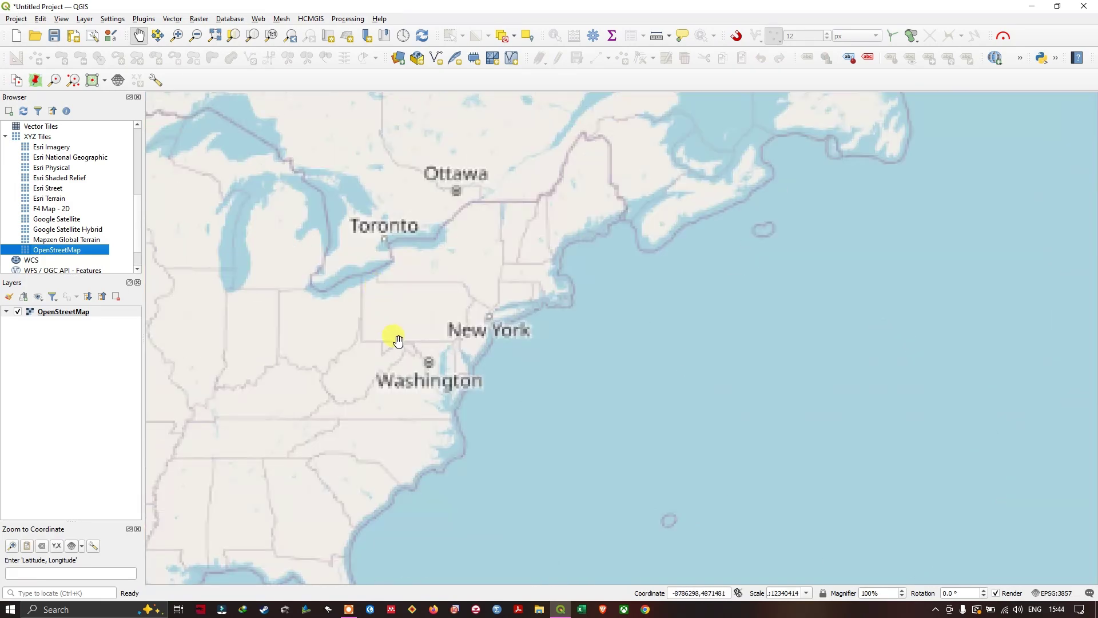
scroll(421, 361, up, 1)
scroll(427, 364, up, 4)
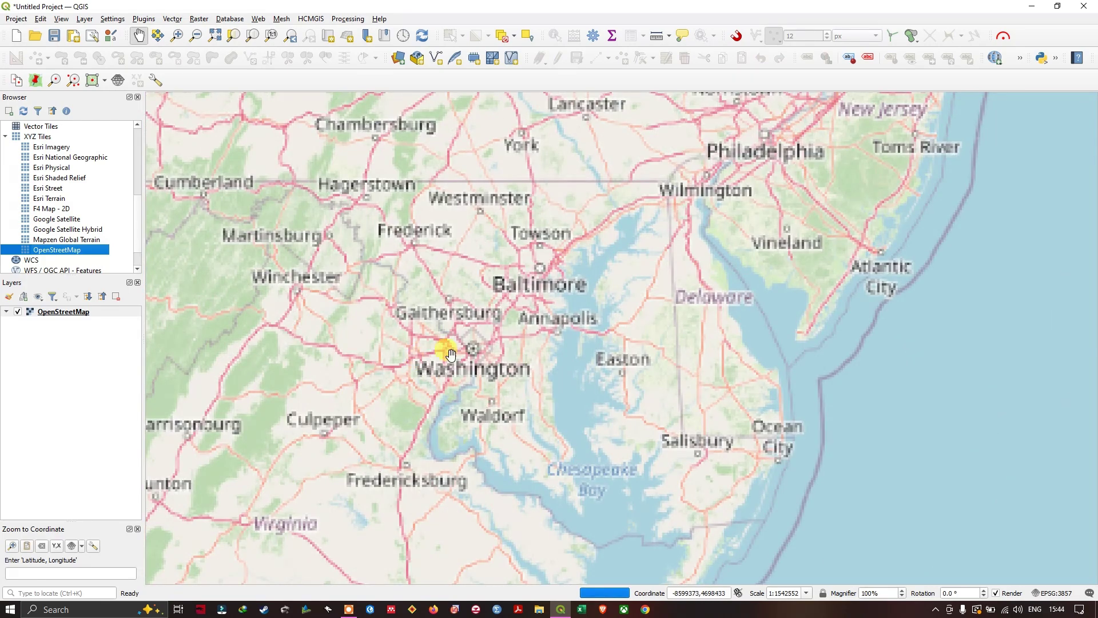
scroll(455, 321, up, 2)
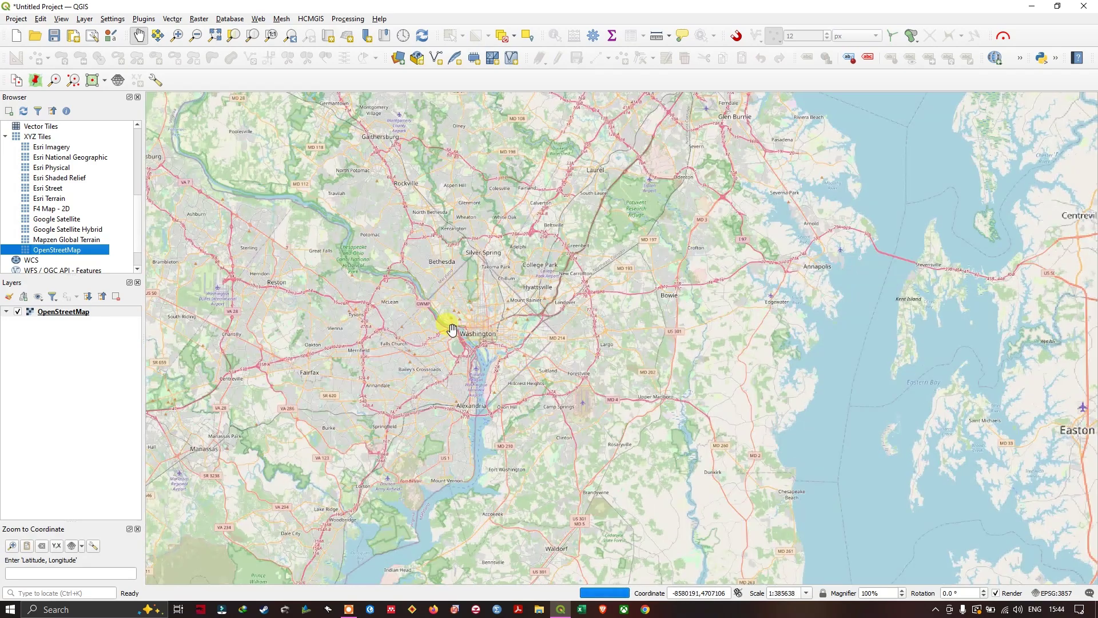
scroll(532, 359, up, 1)
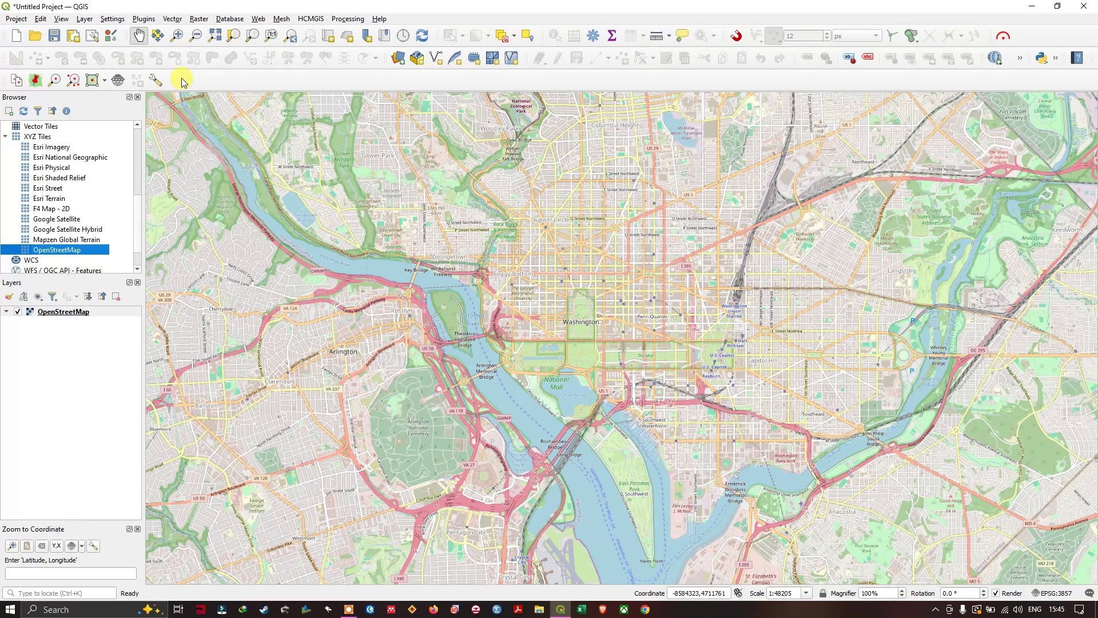
Step: Find the QuickOSM plugin in the plugin manager, install it and close the manager
click(144, 19)
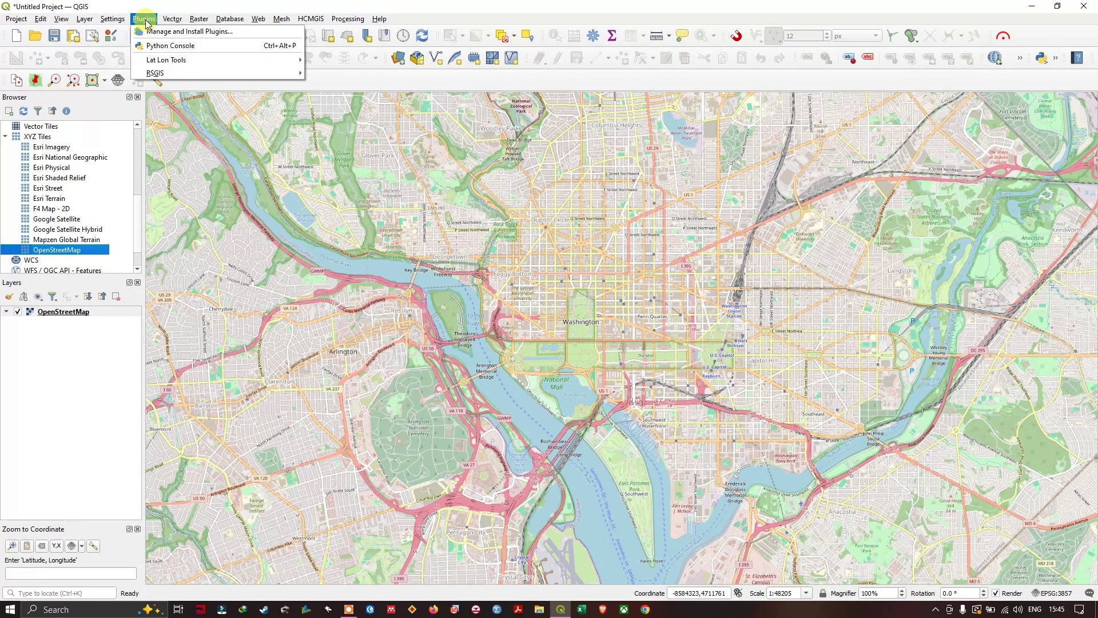
click(155, 31)
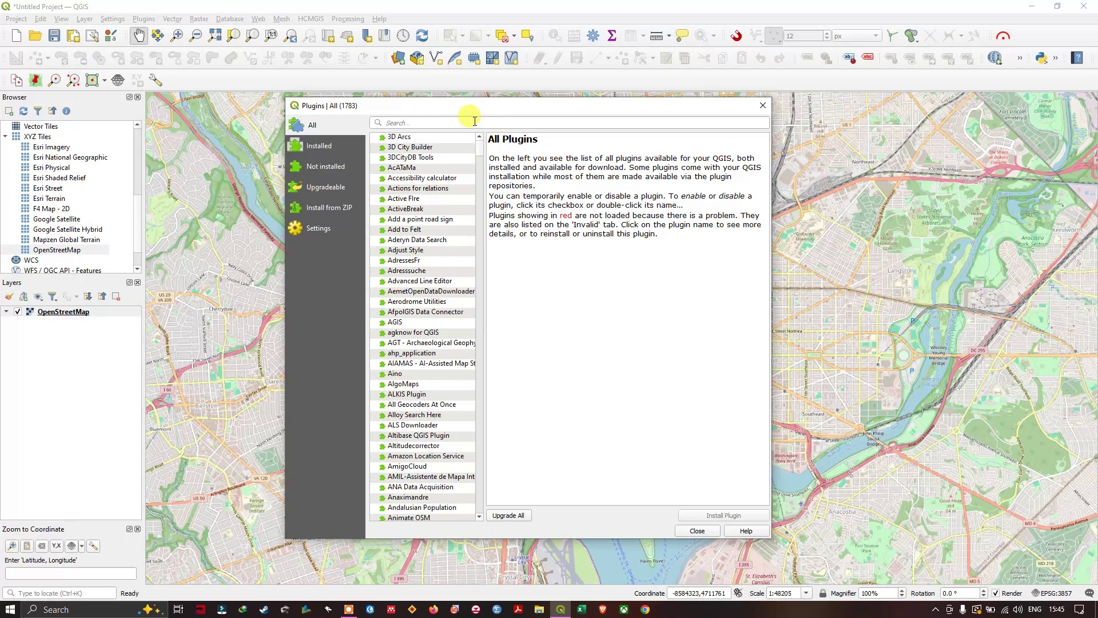
click(413, 123)
text(QUICKOSM)
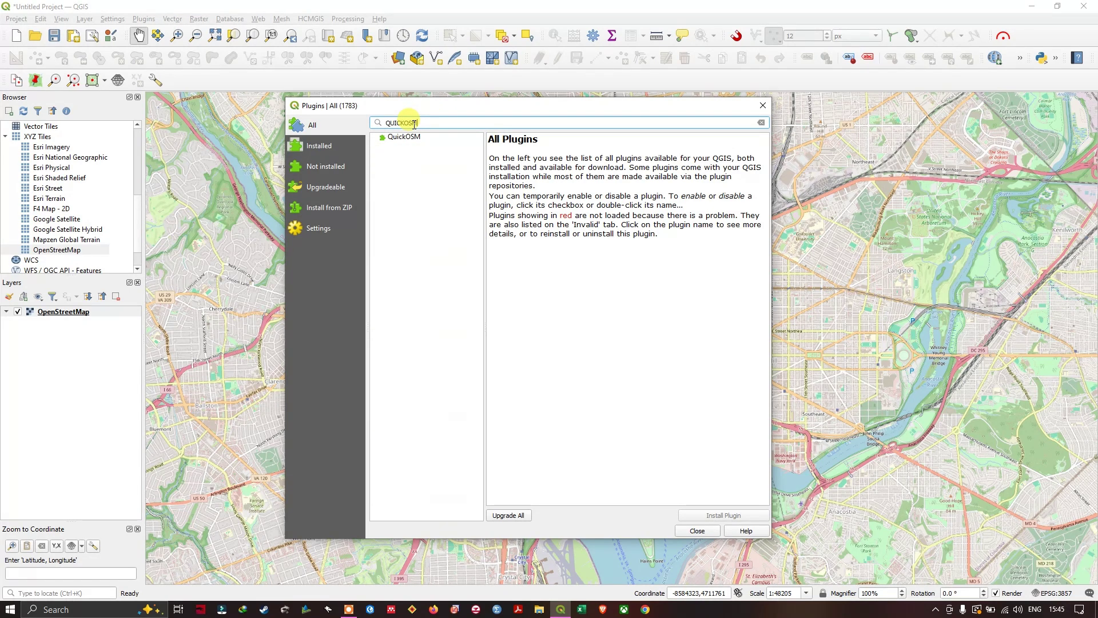
click(404, 138)
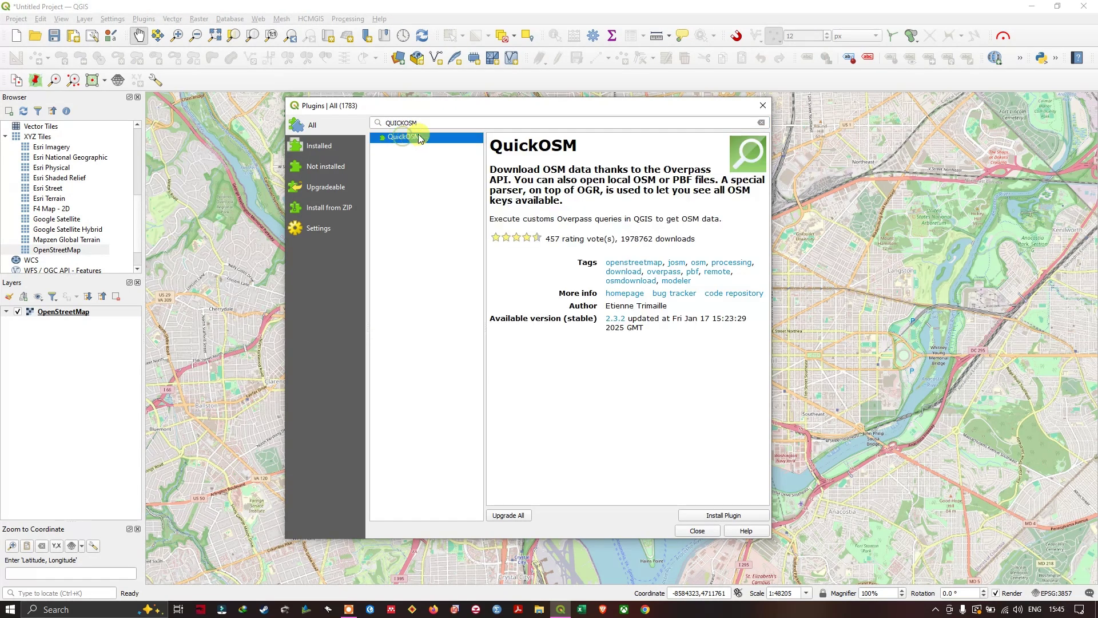
click(723, 516)
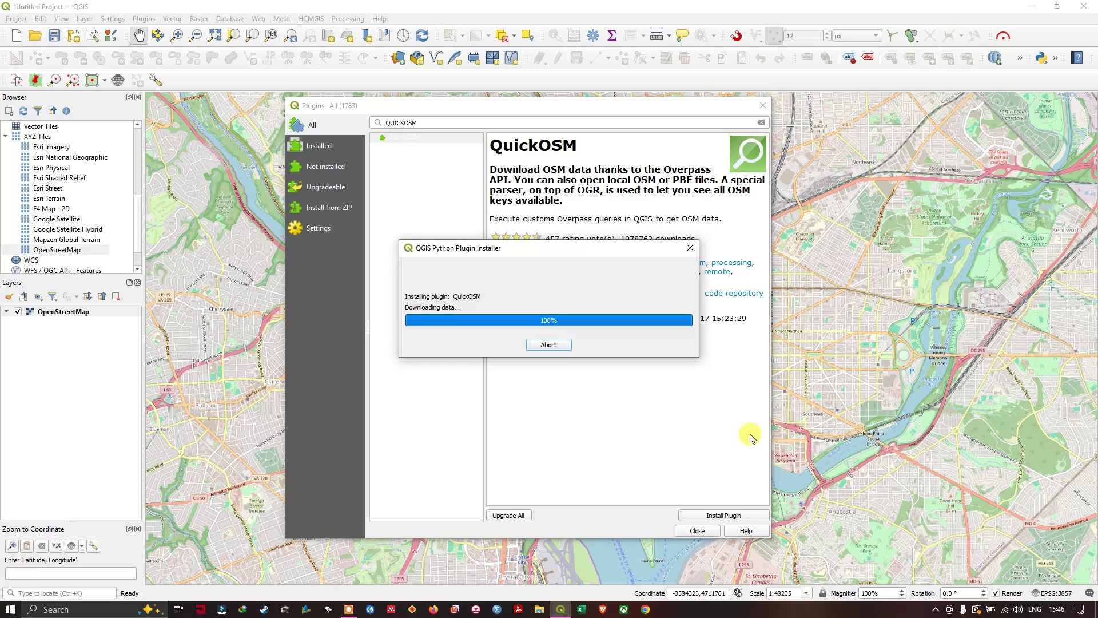
click(705, 532)
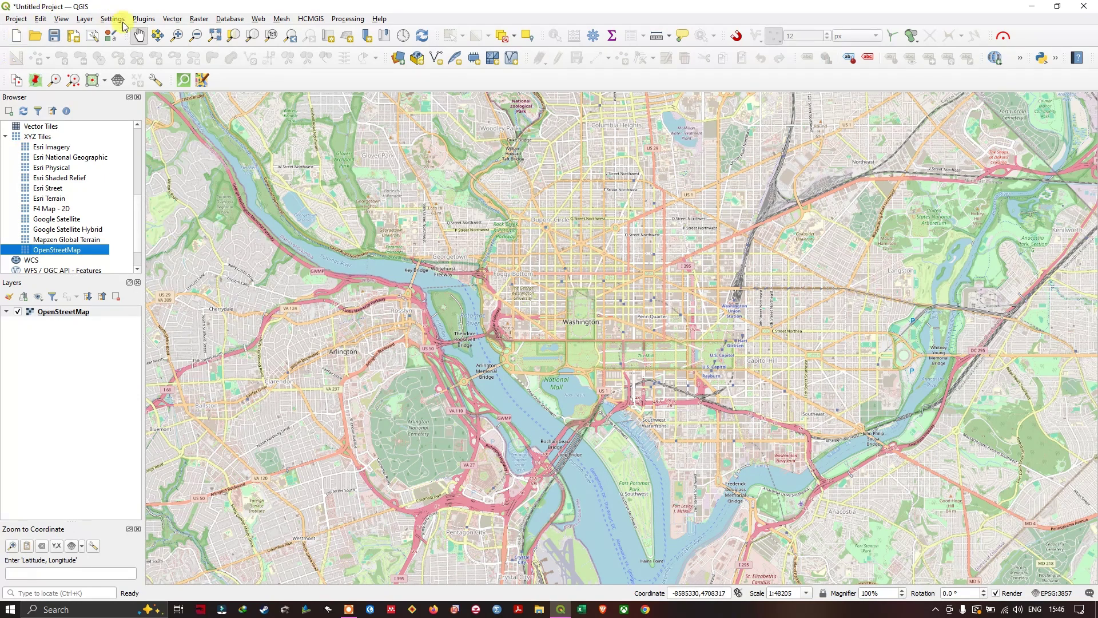
Step: Open the QuickOSM quick query and make its first key entry ready for input
click(173, 19)
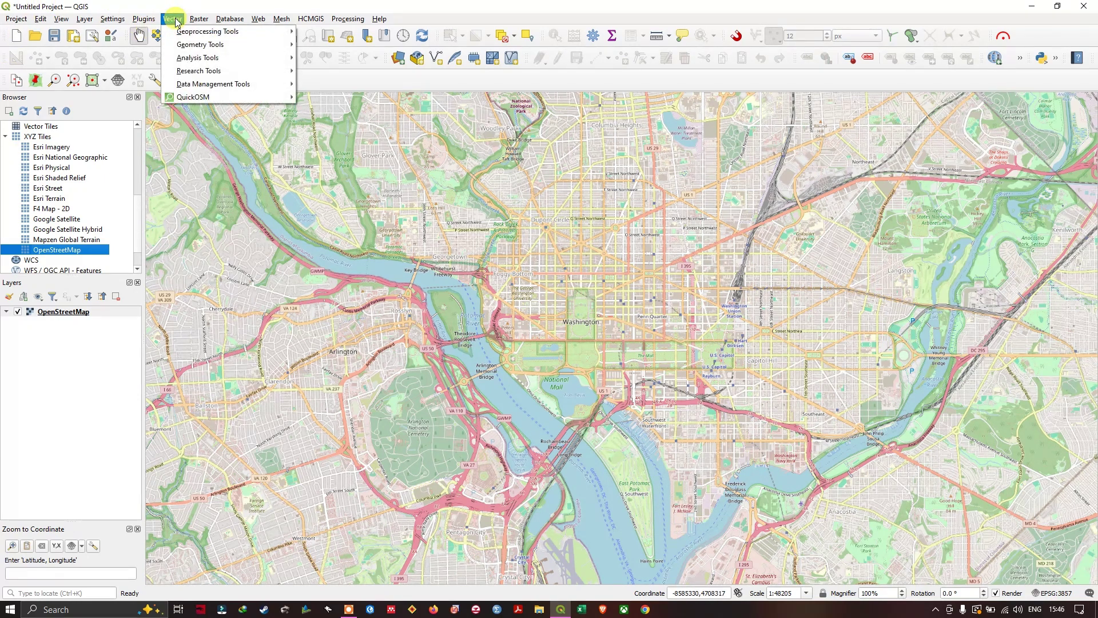
mouse_move(188, 97)
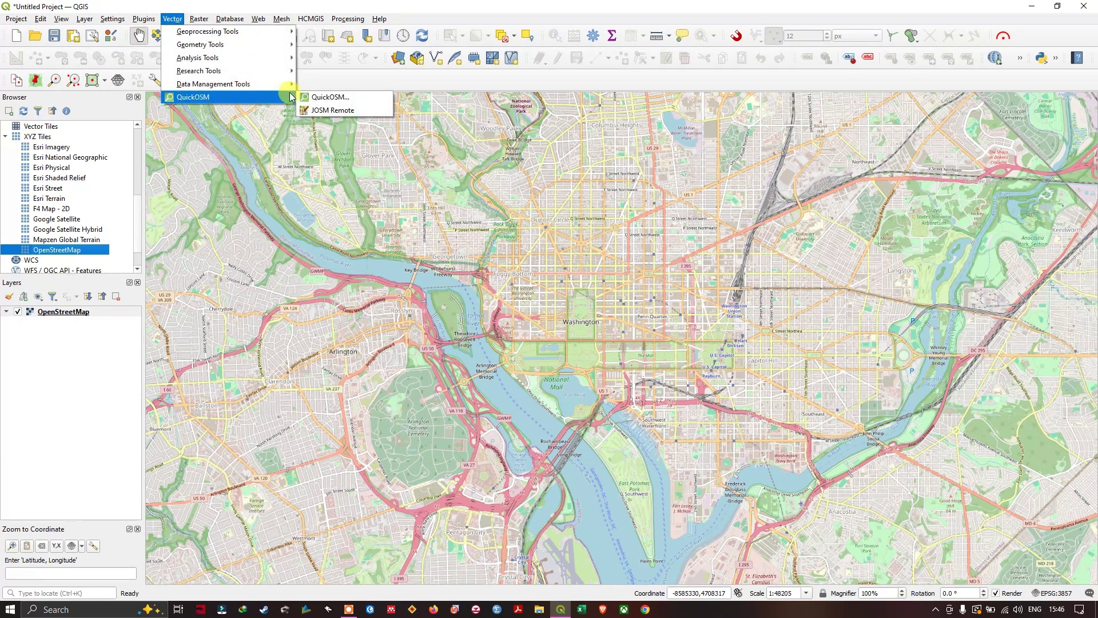
click(336, 98)
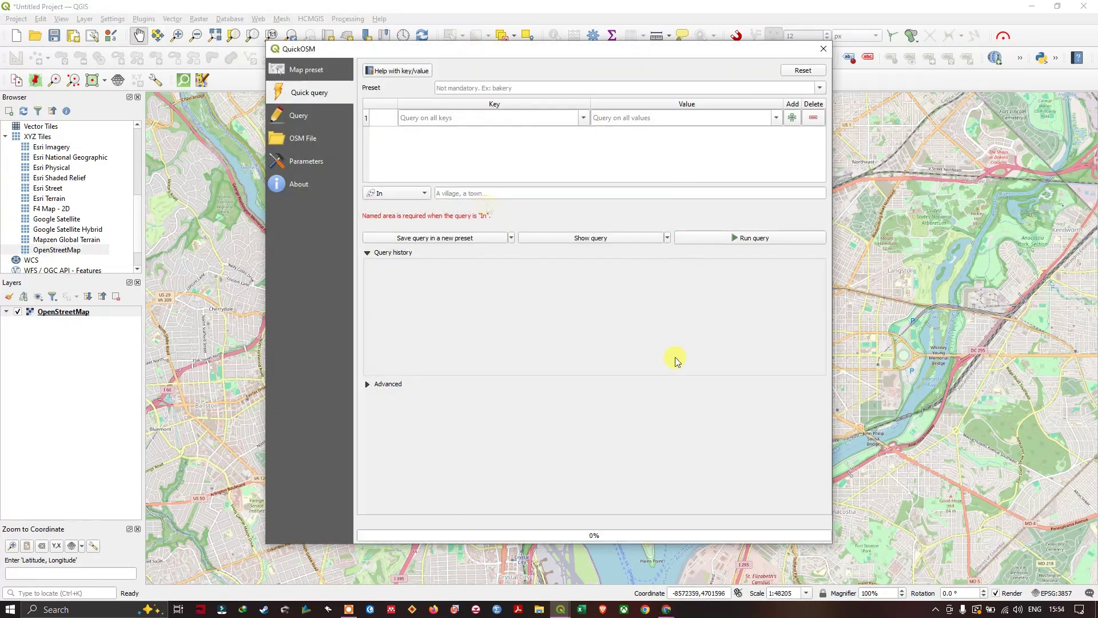
click(476, 118)
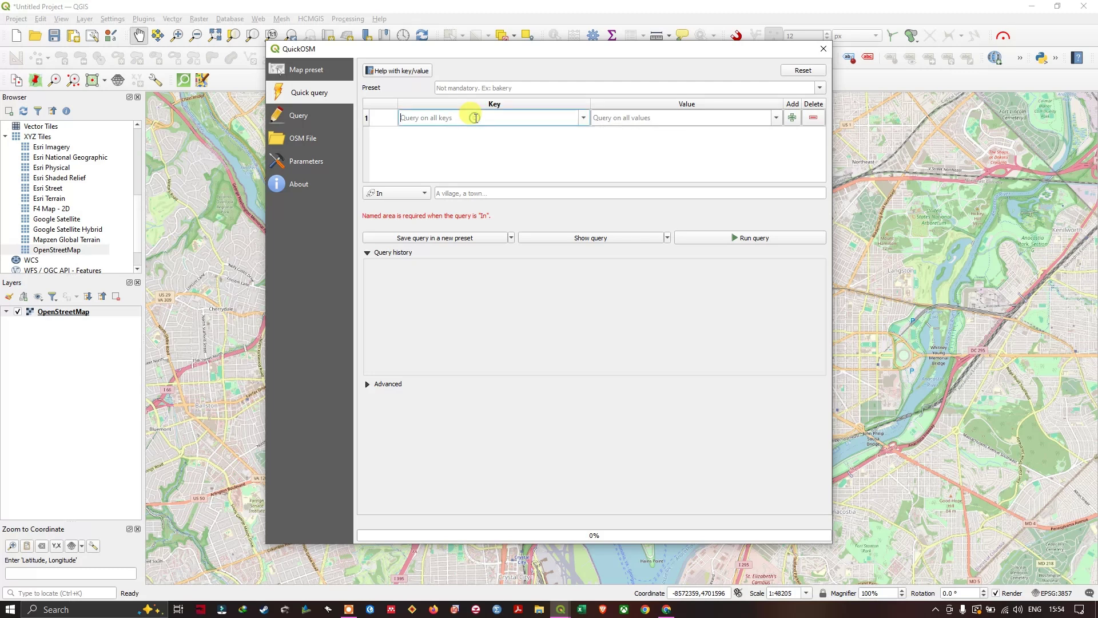
Step: Switch to Chrome, search Google for "openstreetmap map features" and open the OpenStreetMap wiki's Map features page
click(668, 611)
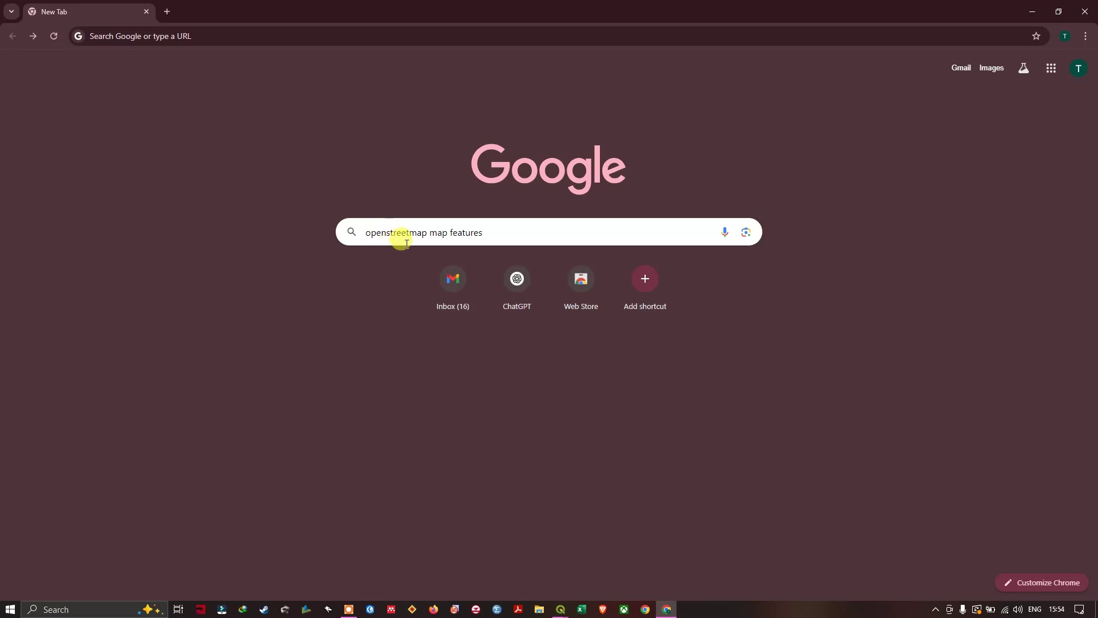
click(493, 233)
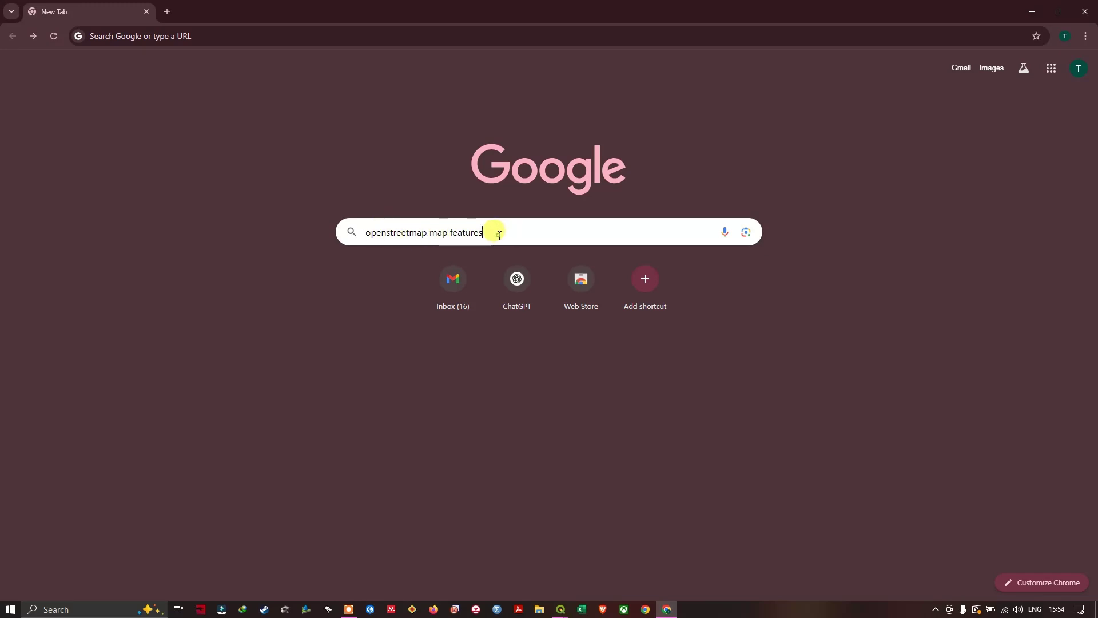
key(Return)
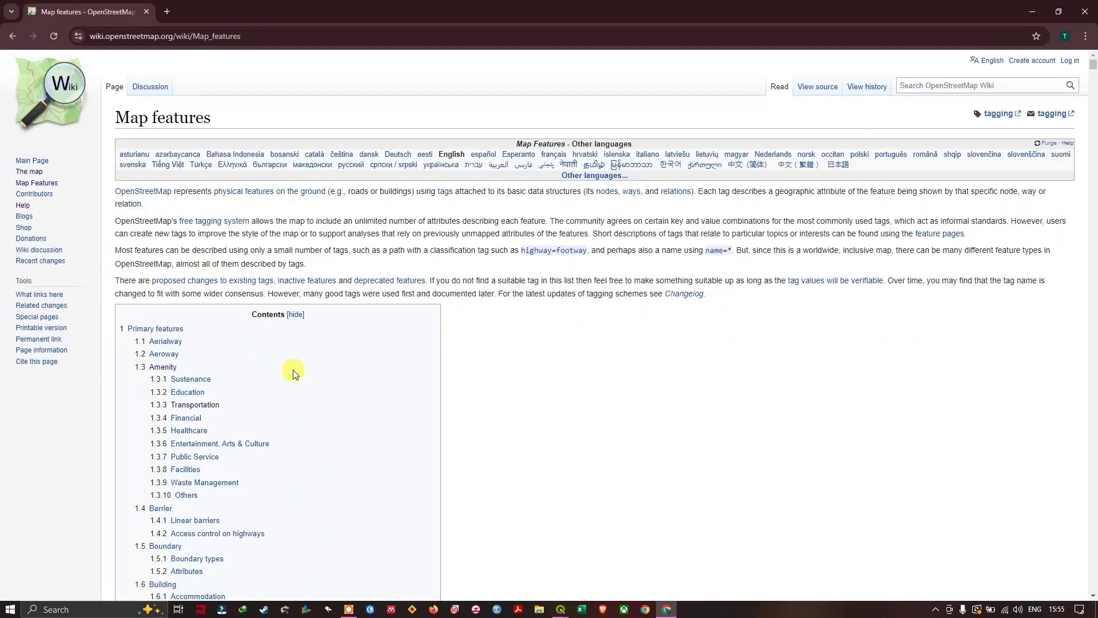
Step: Look through the primary features in the Map features contents list and go to the Highway section
scroll(289, 368, down, 3)
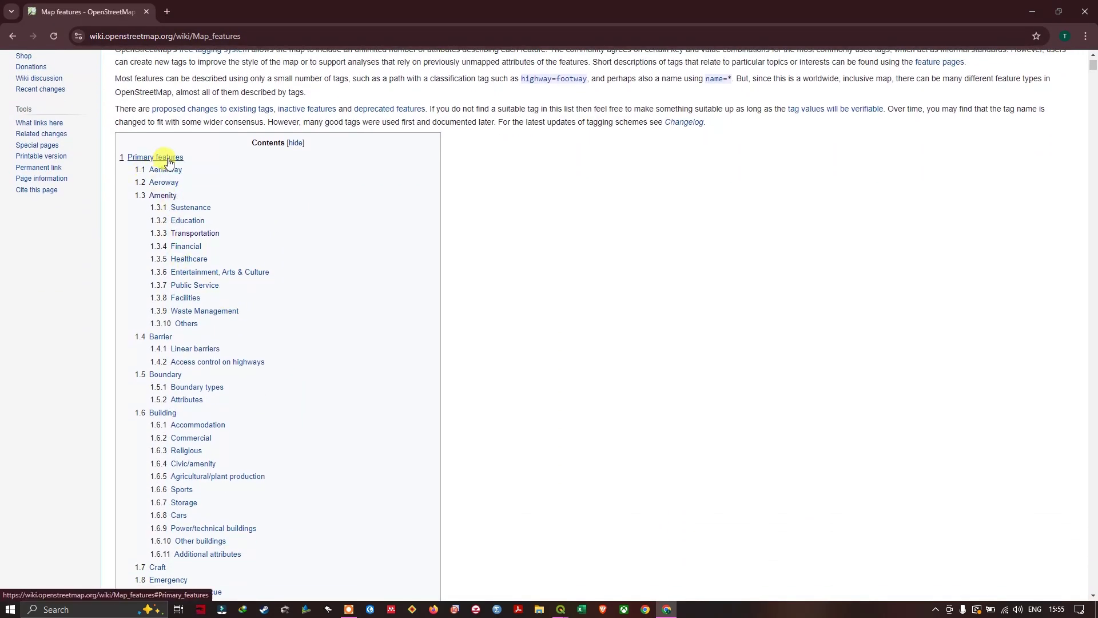
scroll(180, 180, down, 1)
scroll(180, 180, down, 1)
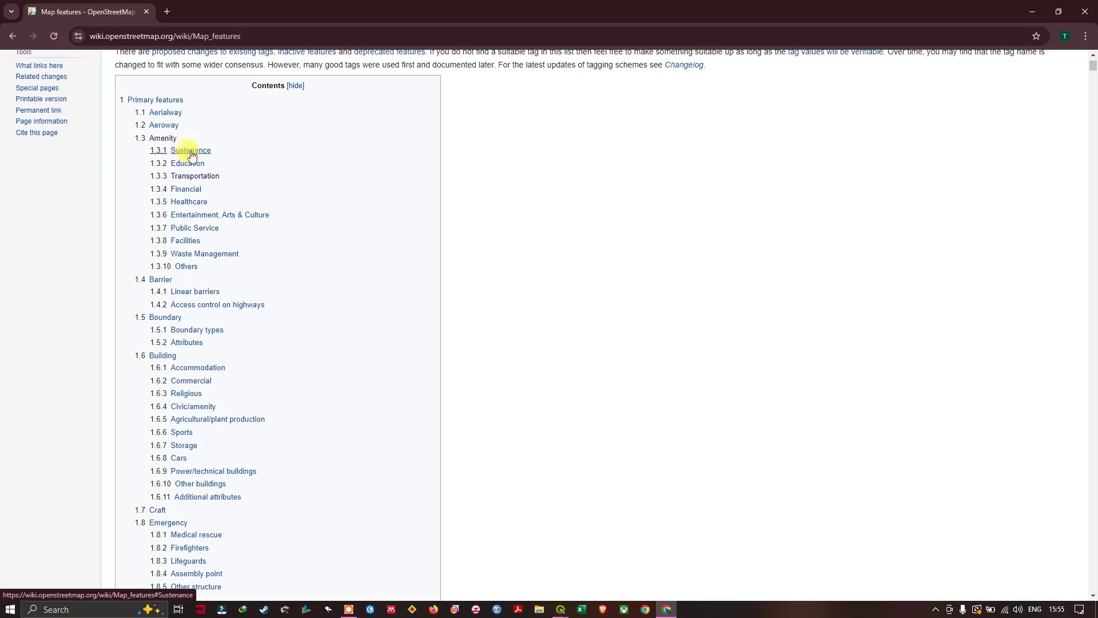
scroll(200, 301, down, 6)
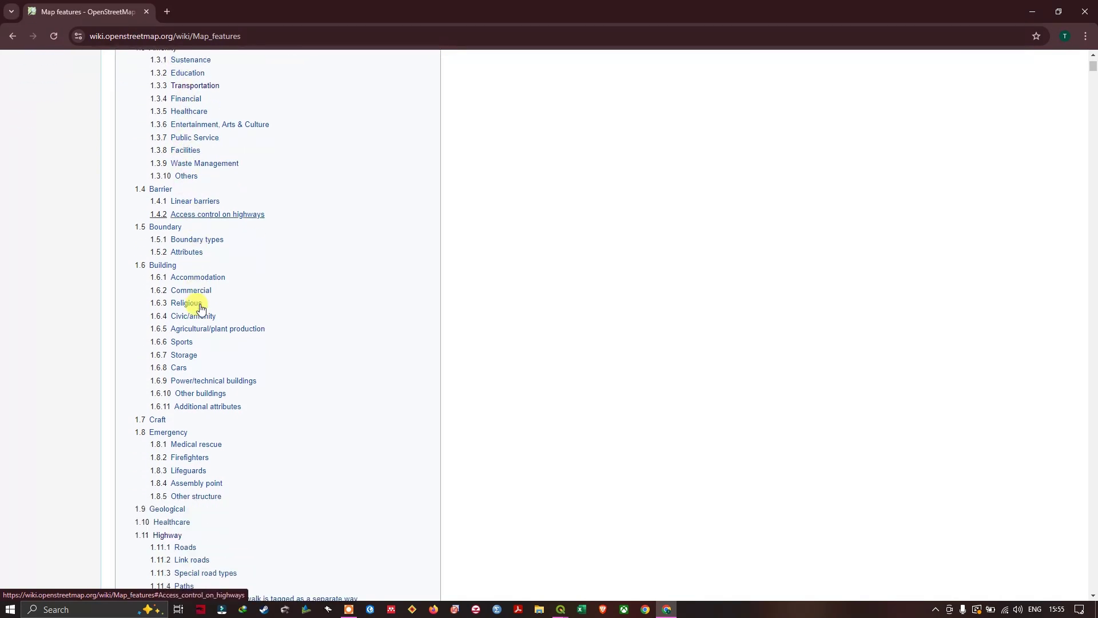
scroll(195, 292, down, 1)
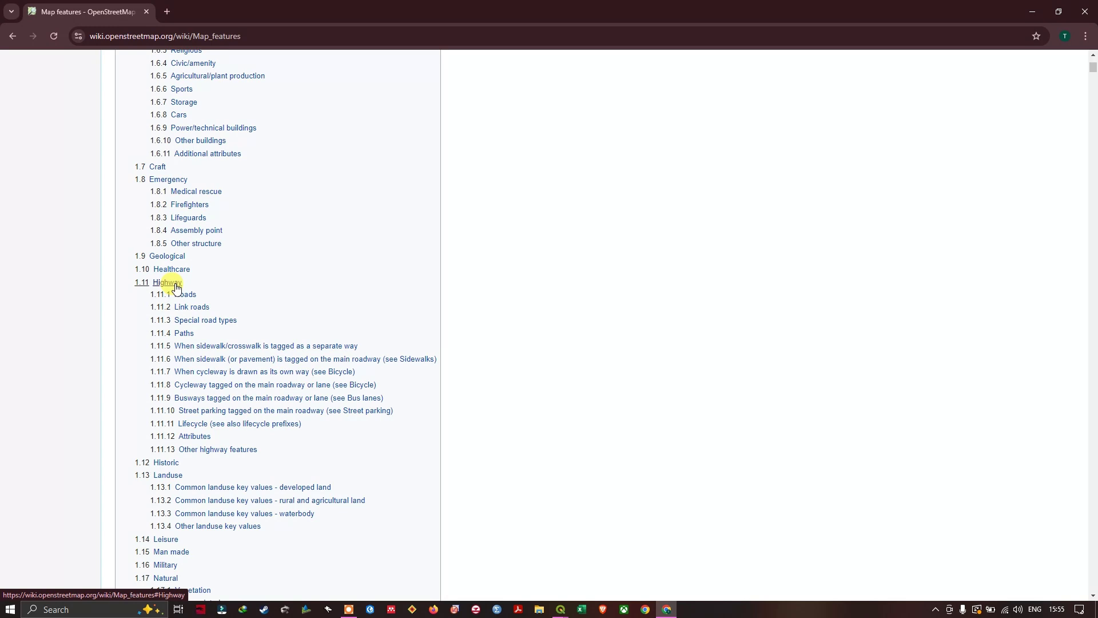
click(176, 286)
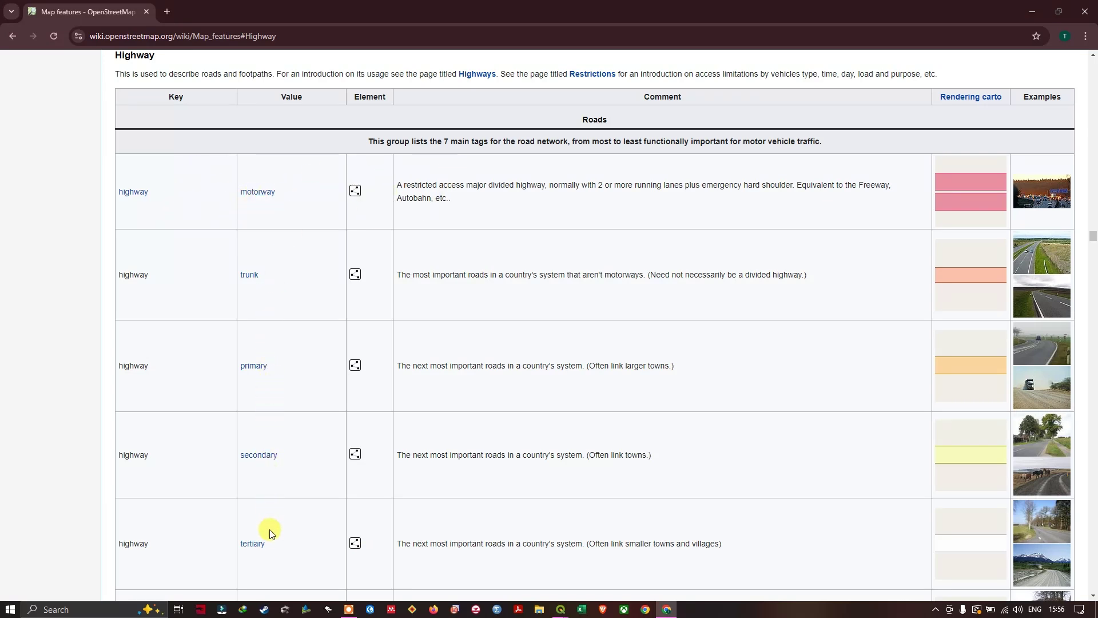
Step: Copy the key "highway" from the wiki's Roads table into the QuickOSM quick query as its key
drag(165, 196, 120, 191)
key(ctrl+c)
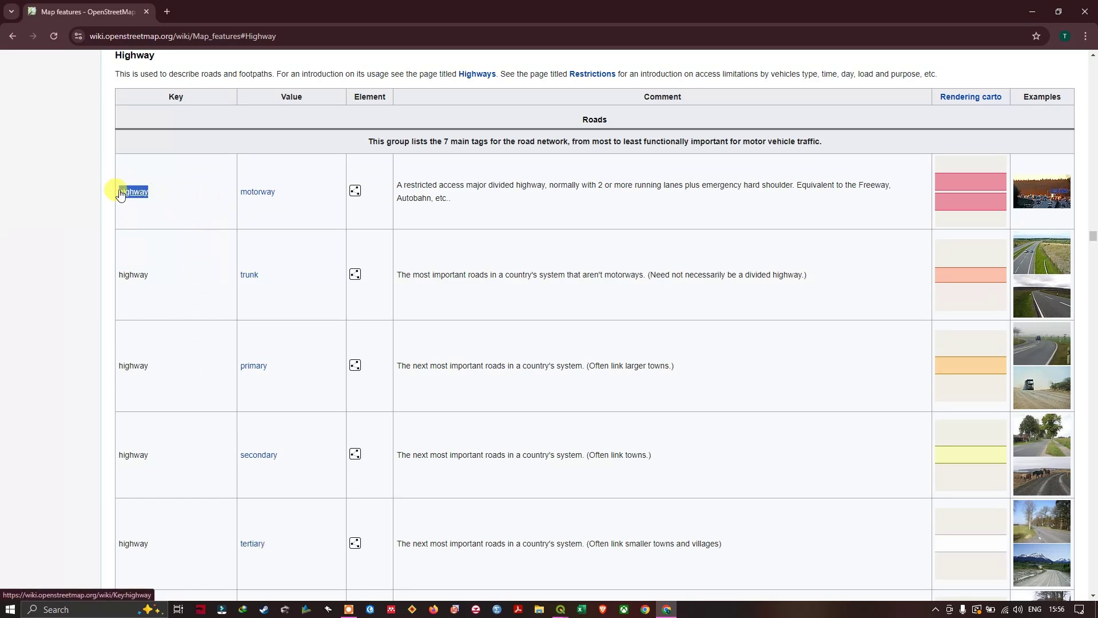
click(563, 610)
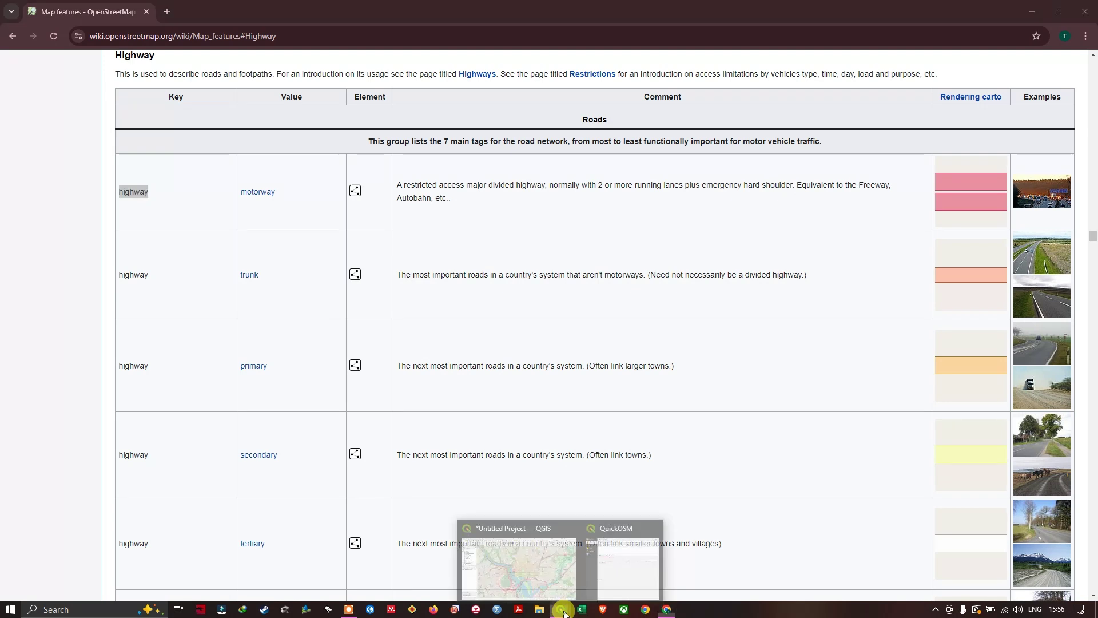
click(623, 563)
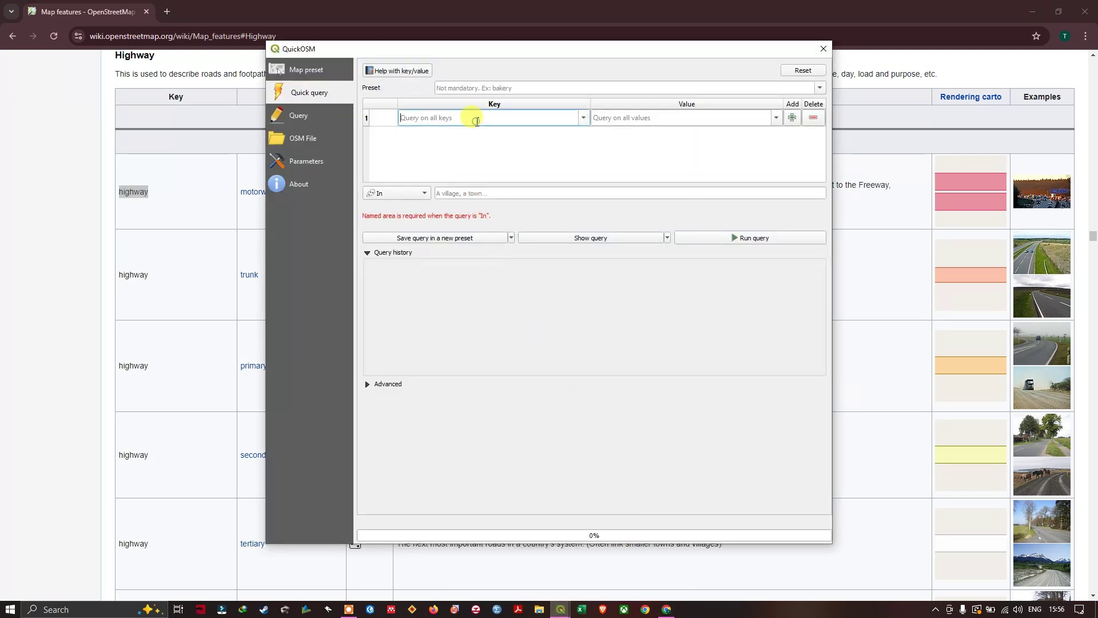
key(ctrl+v)
click(437, 130)
Step: Copy "motorway" from the wiki's Roads table into QuickOSM as the value for highway, removing the leading blank space
drag(764, 52, 932, 145)
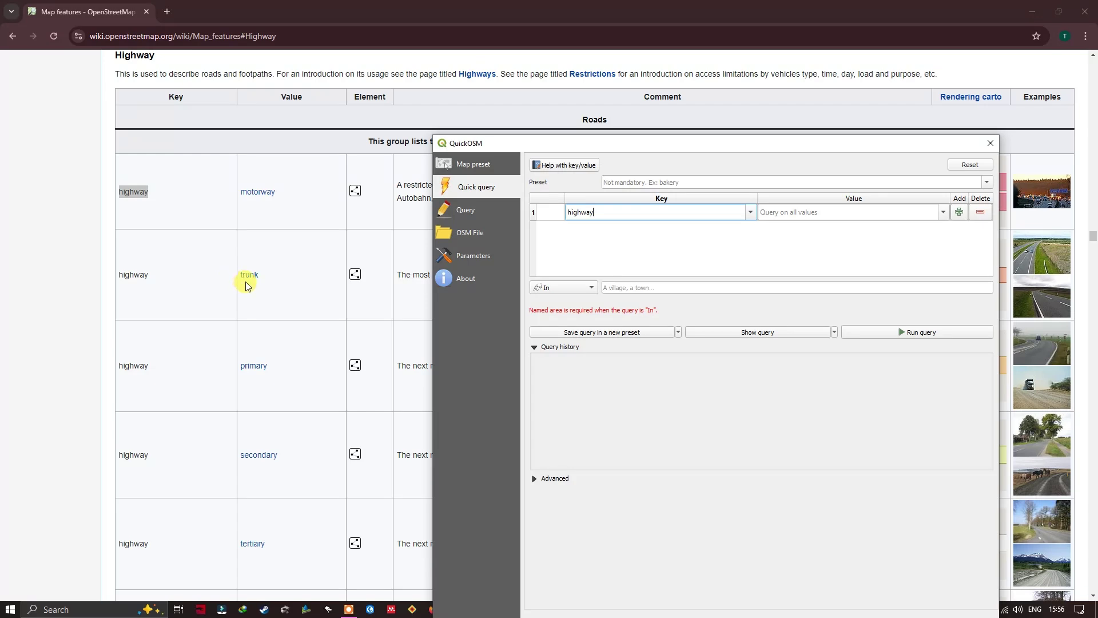
drag(287, 201, 236, 197)
key(ctrl+c)
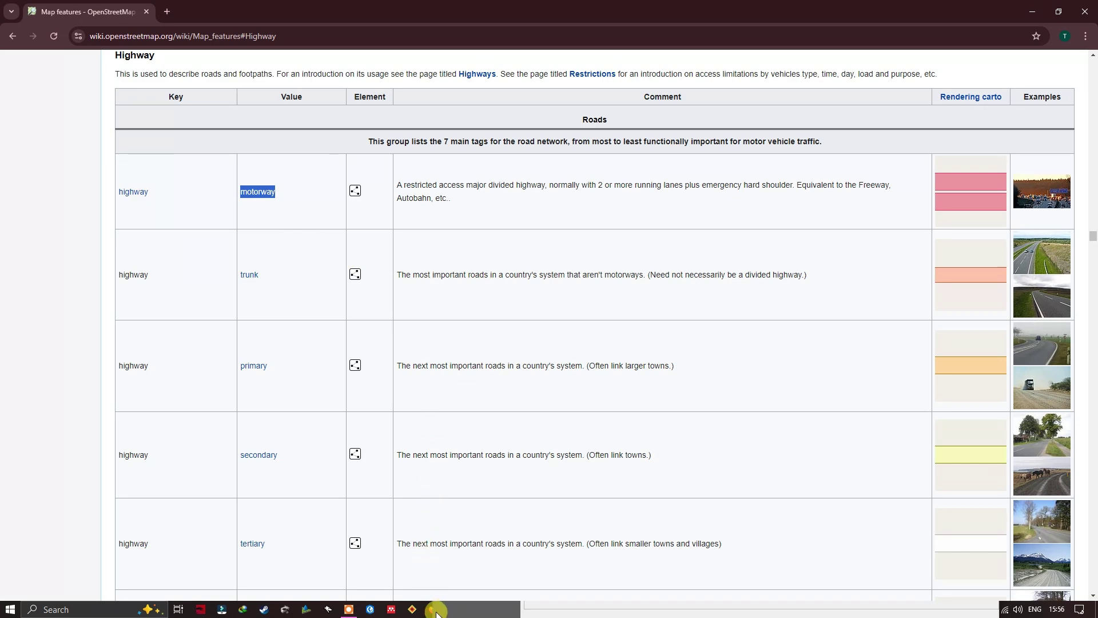
click(499, 611)
click(732, 137)
key(ctrl+v)
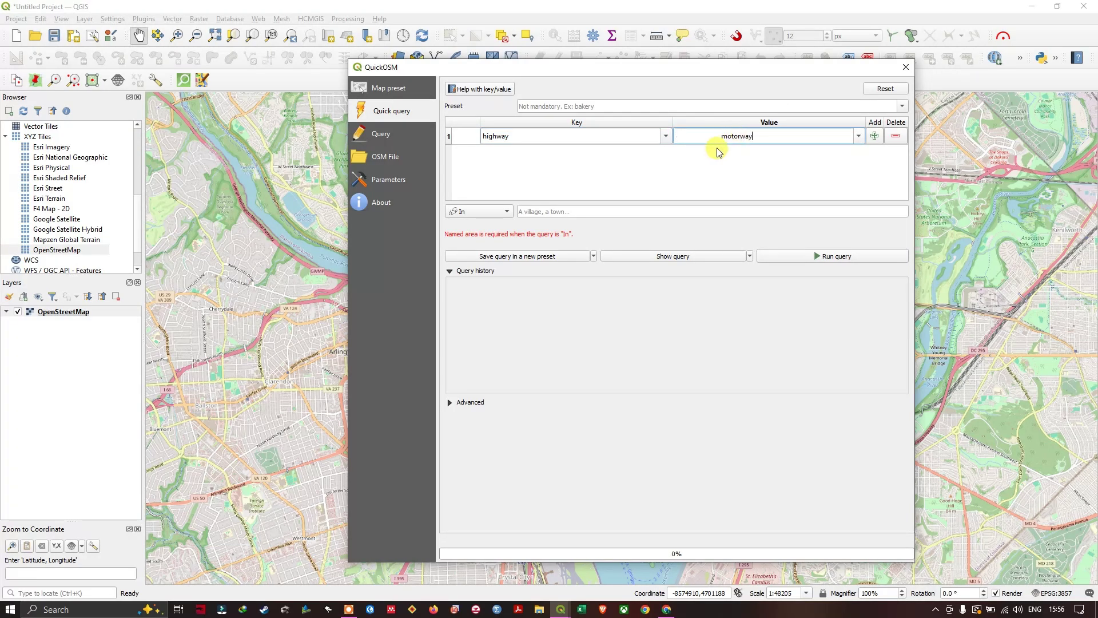
drag(723, 135, 668, 135)
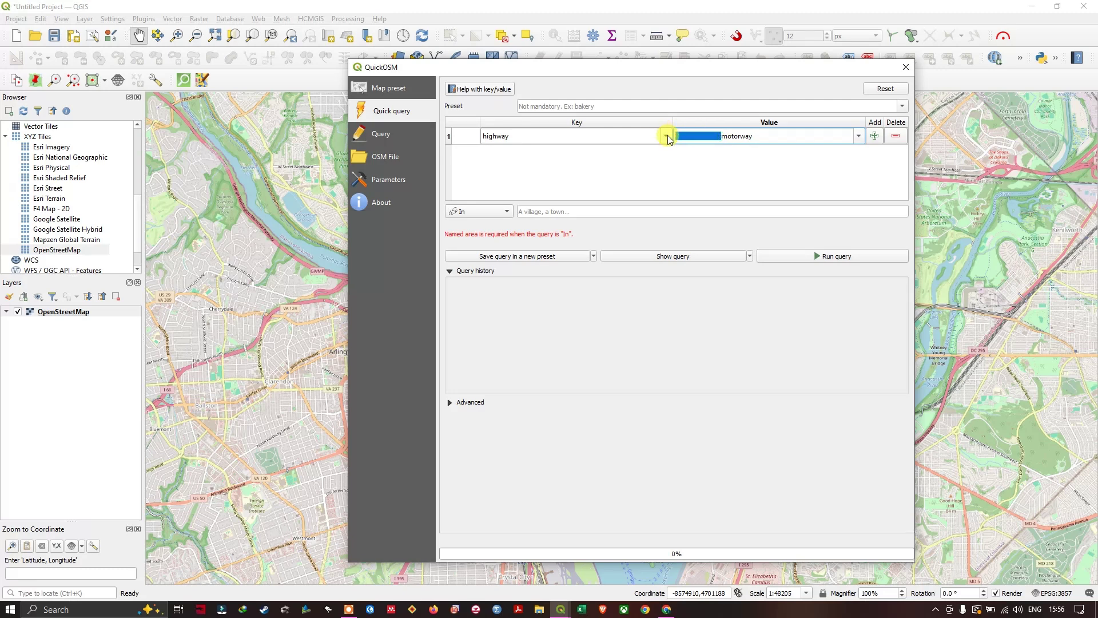
key(BackSpace)
click(696, 147)
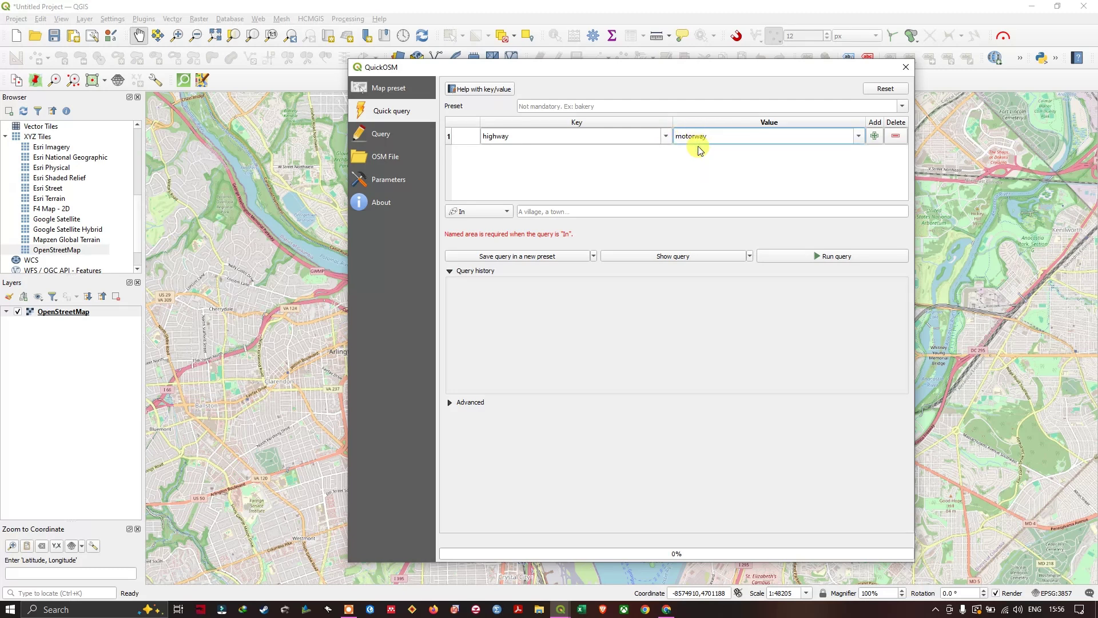
Step: Limit the highway=motorway quick query to the canvas extent and expand its advanced options
click(698, 150)
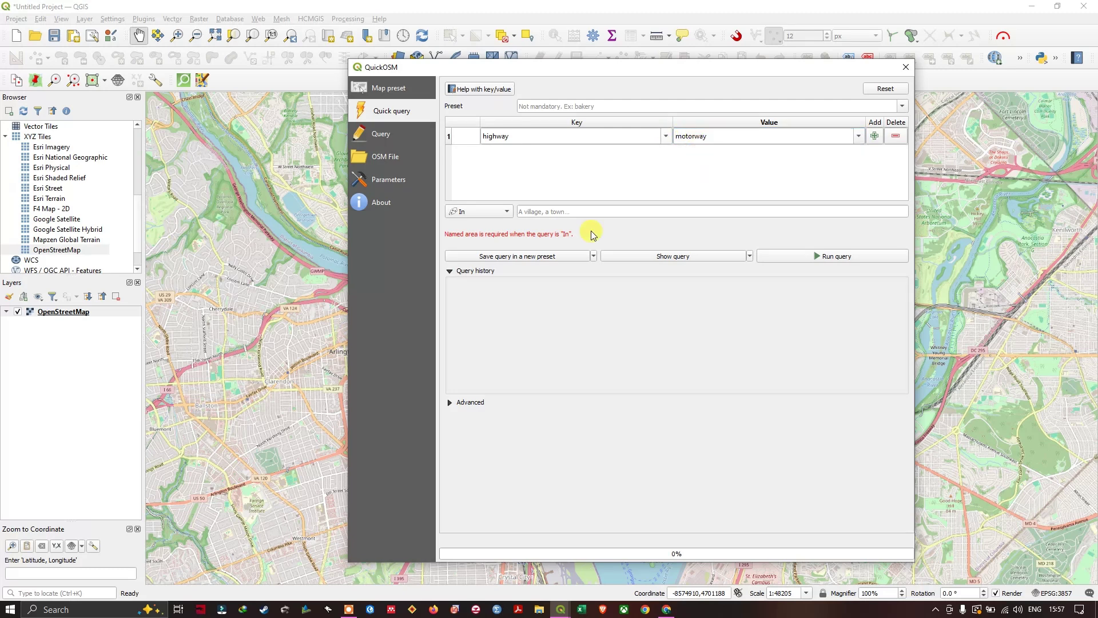
click(496, 215)
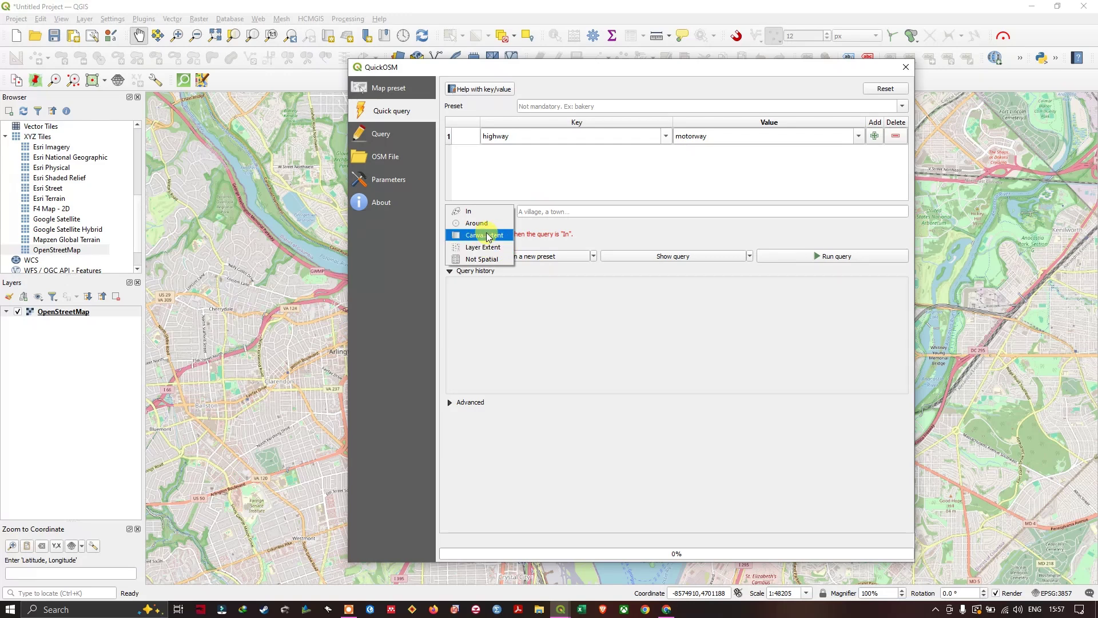
click(487, 236)
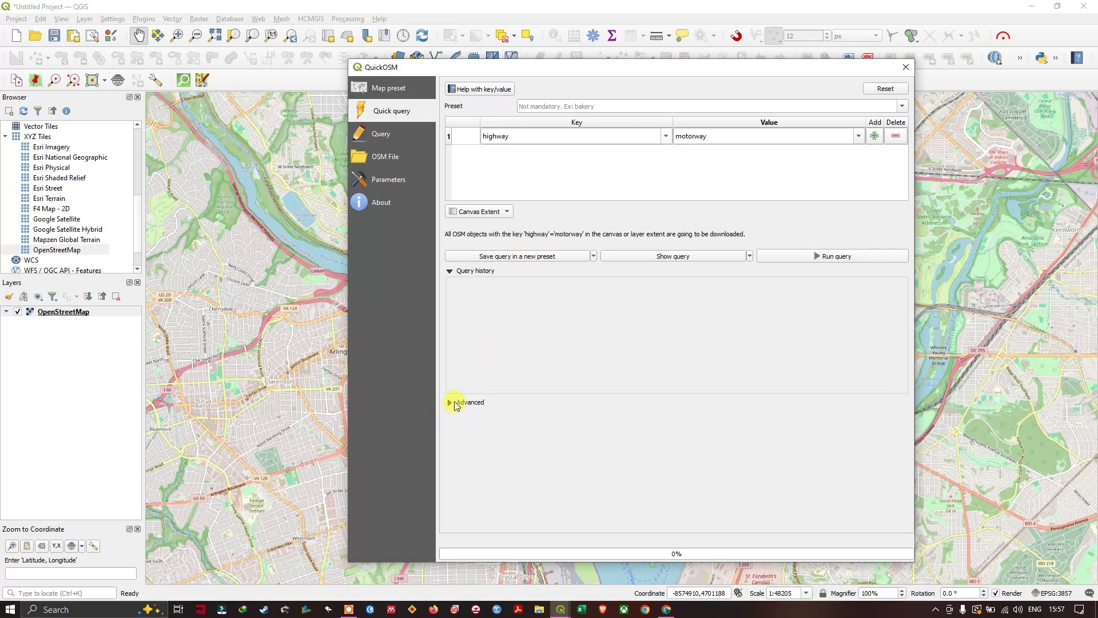
click(451, 403)
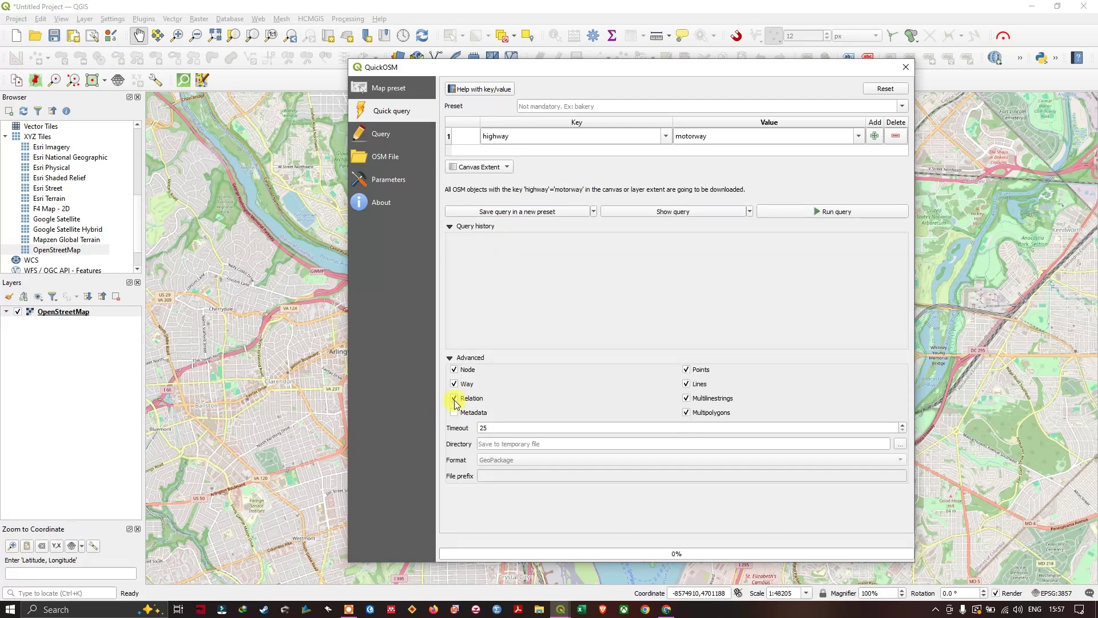
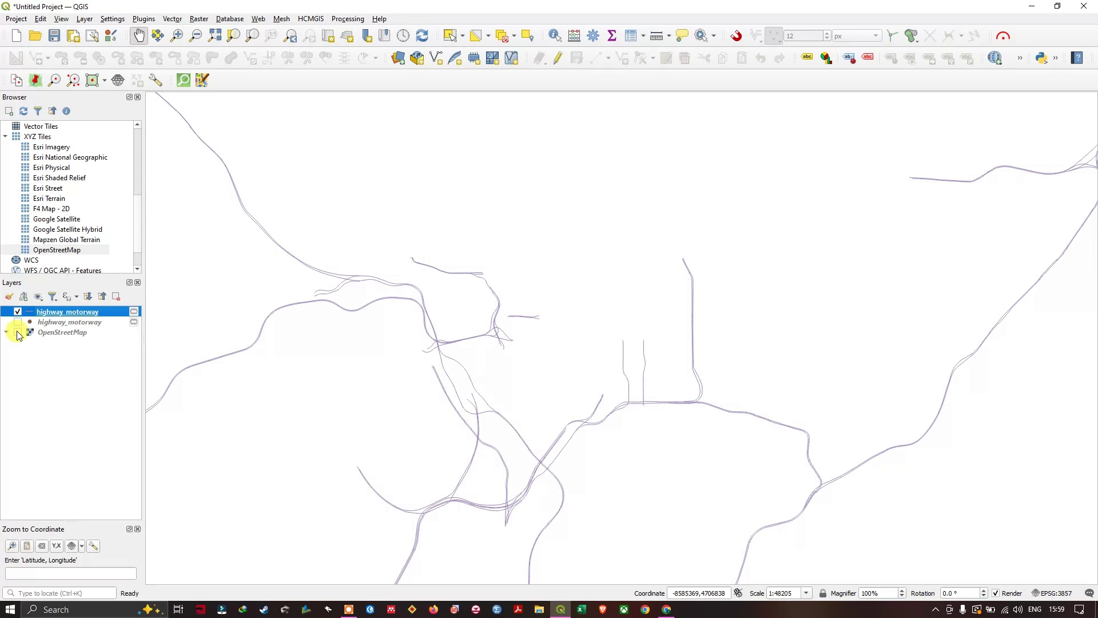
Step: Compare the downloaded motorway lines with the OpenStreetMap basemap by switching the basemap's visibility on and off
click(17, 333)
click(18, 333)
click(17, 333)
scroll(396, 328, up, 1)
scroll(396, 329, down, 1)
Step: Review the attribute table of the highway_motorway line layer across to its last columns, including names and speed limits
right_click(96, 314)
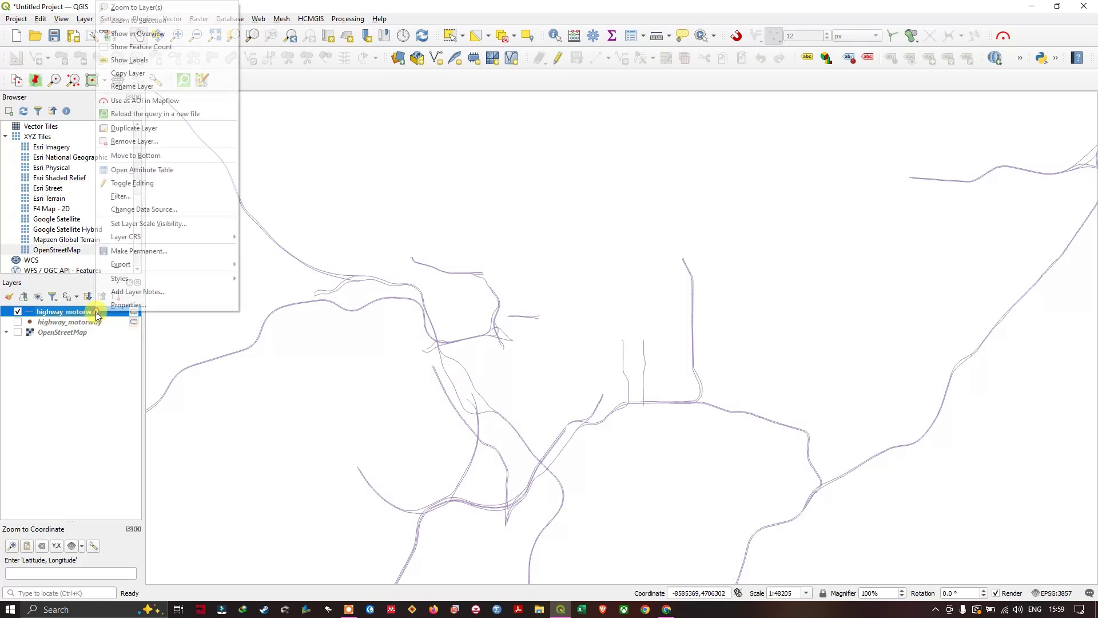
click(142, 170)
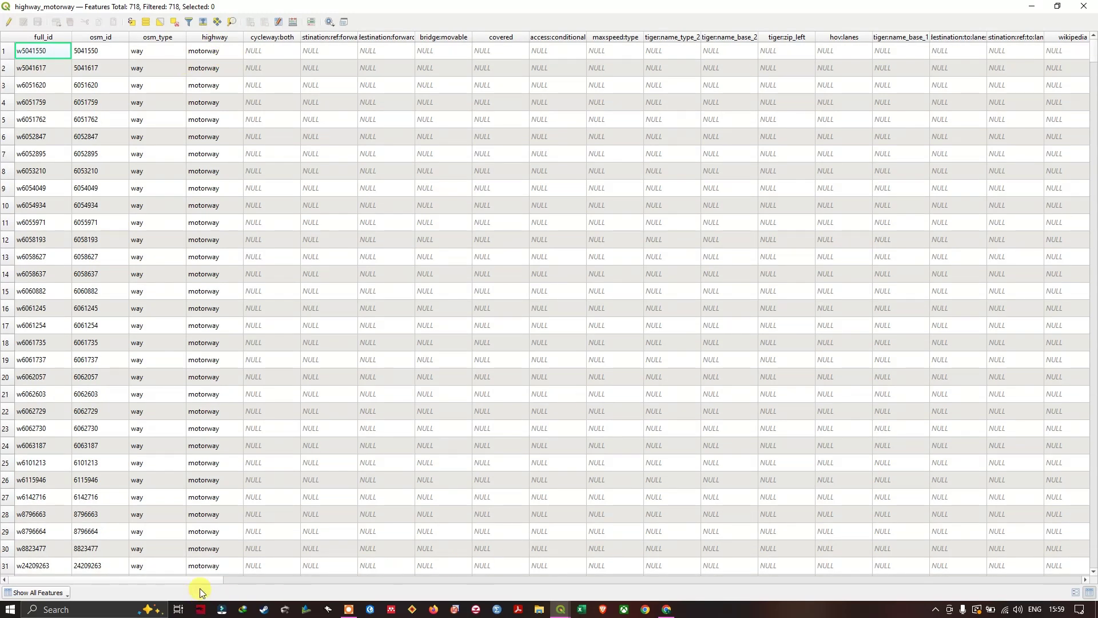
drag(198, 579, 1045, 598)
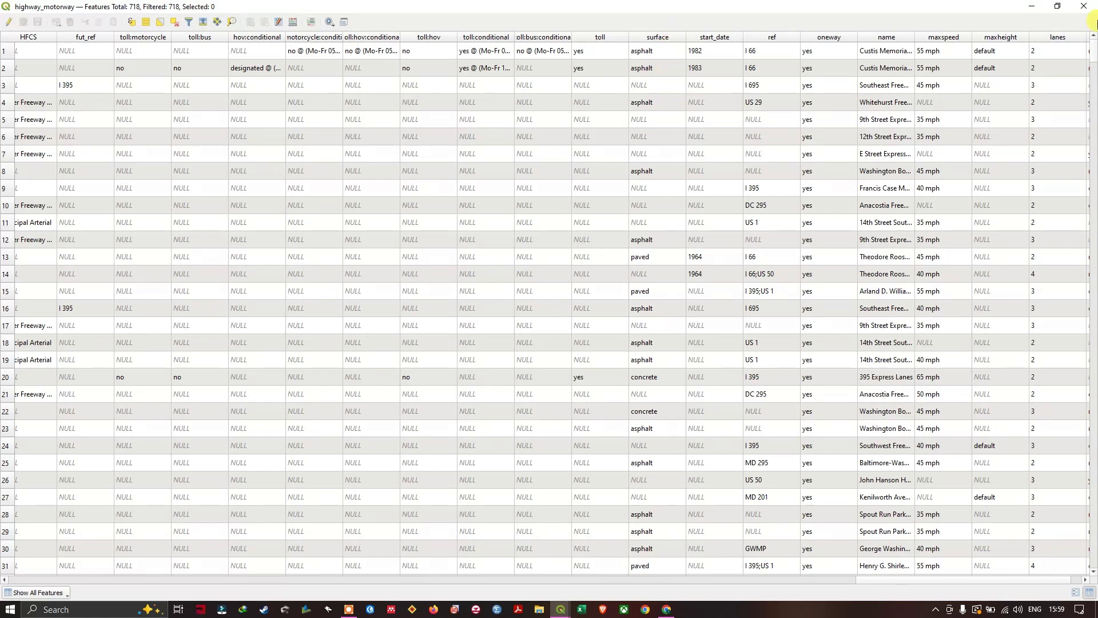
click(1084, 5)
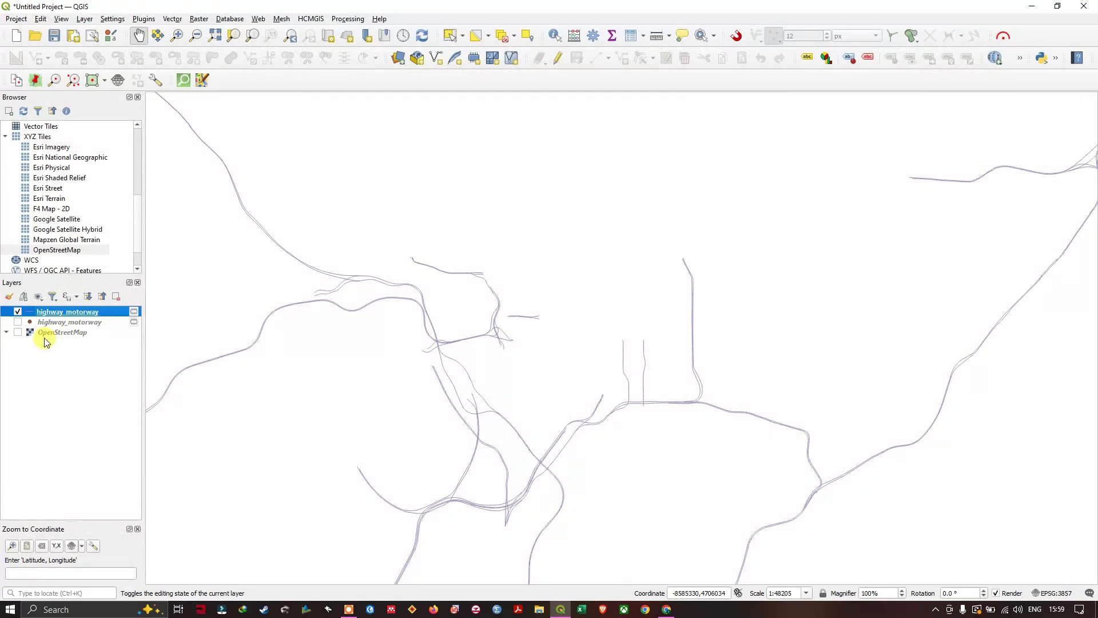
Step: Show the OpenStreetMap basemap again and set up an export of the highway_motorway line layer in ESRI Shapefile format
click(17, 332)
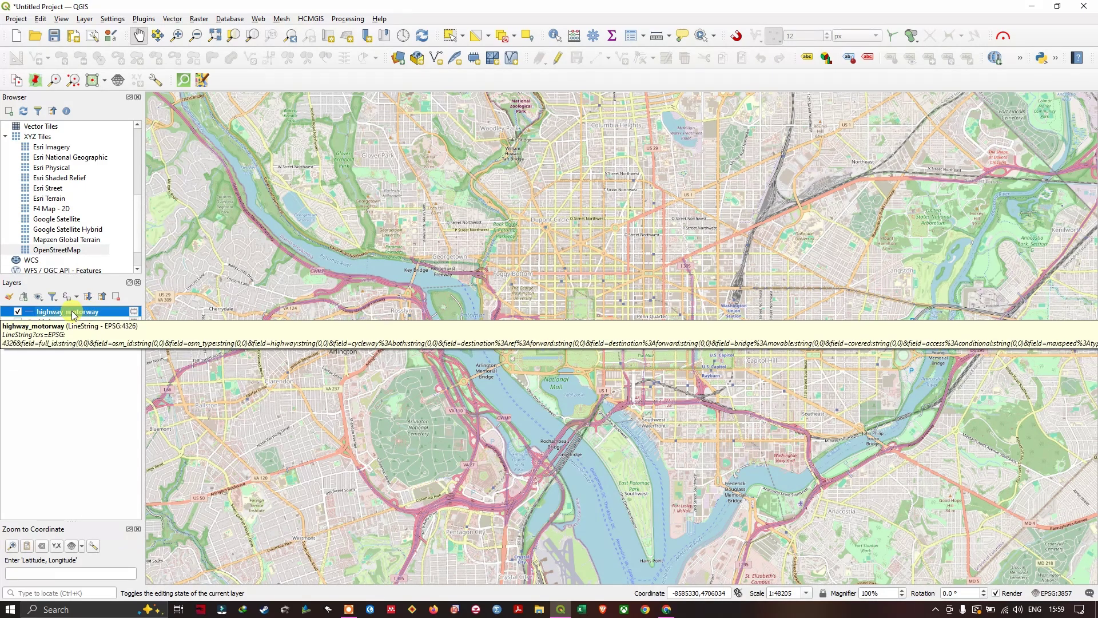
right_click(81, 314)
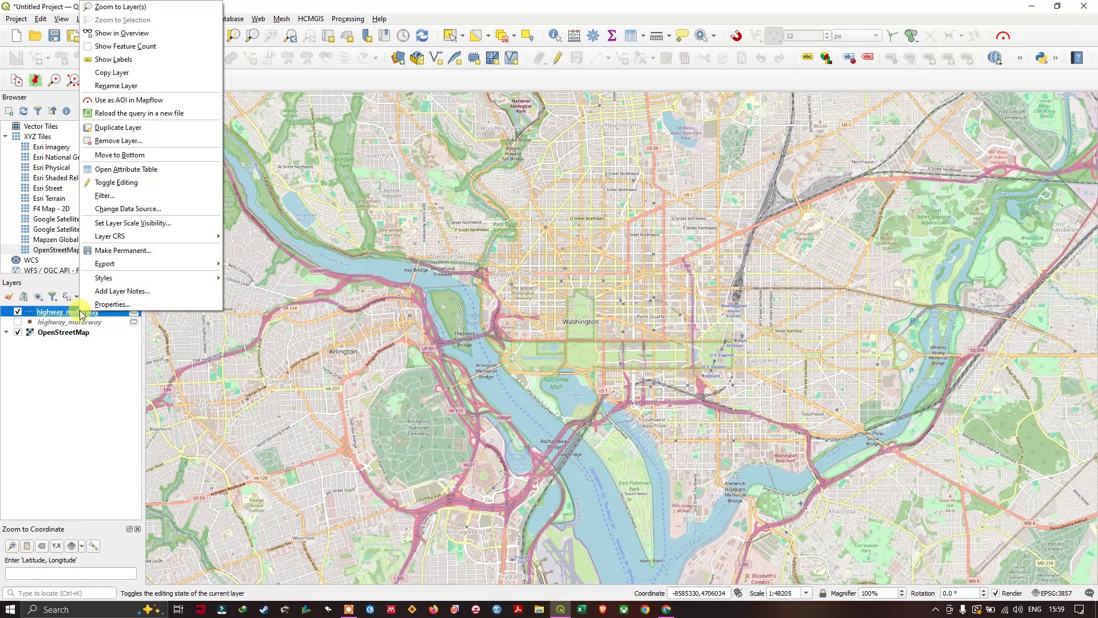
mouse_move(150, 270)
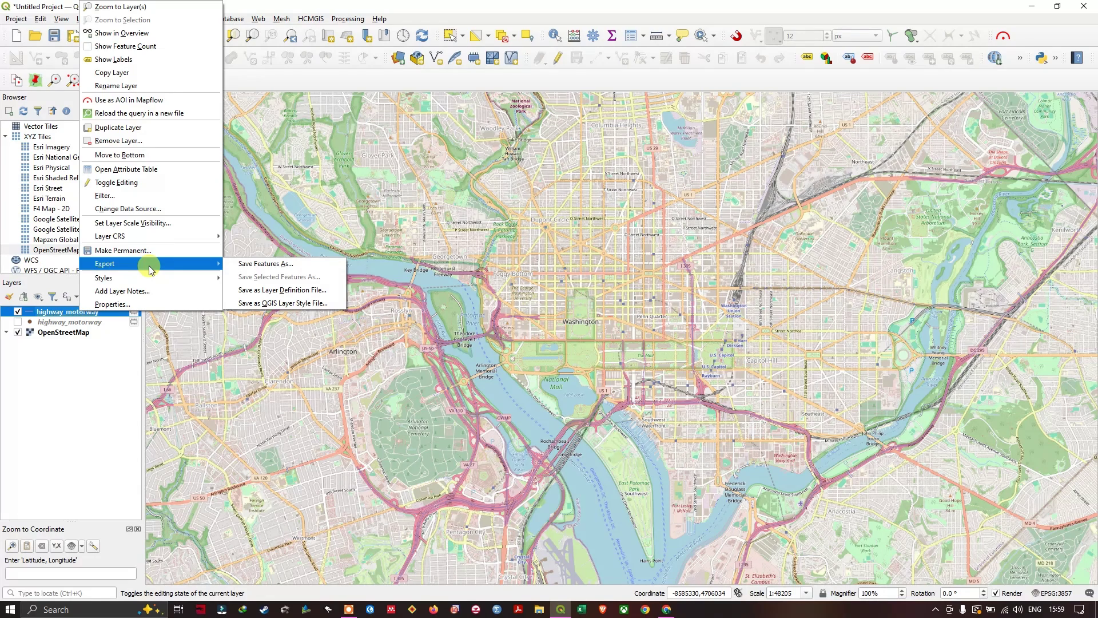
click(255, 263)
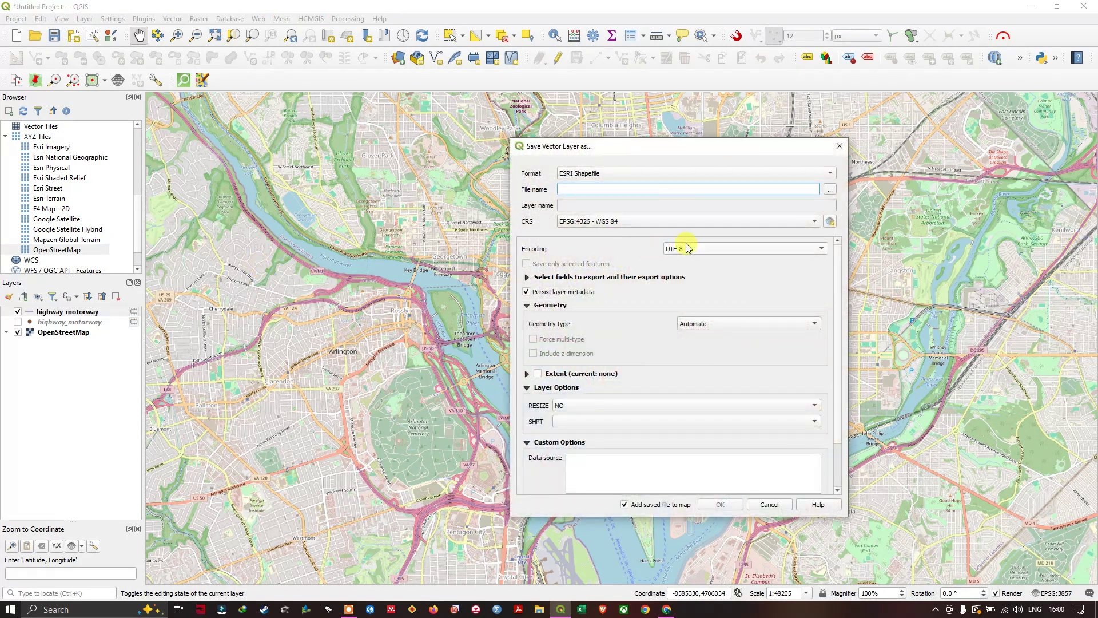
click(602, 173)
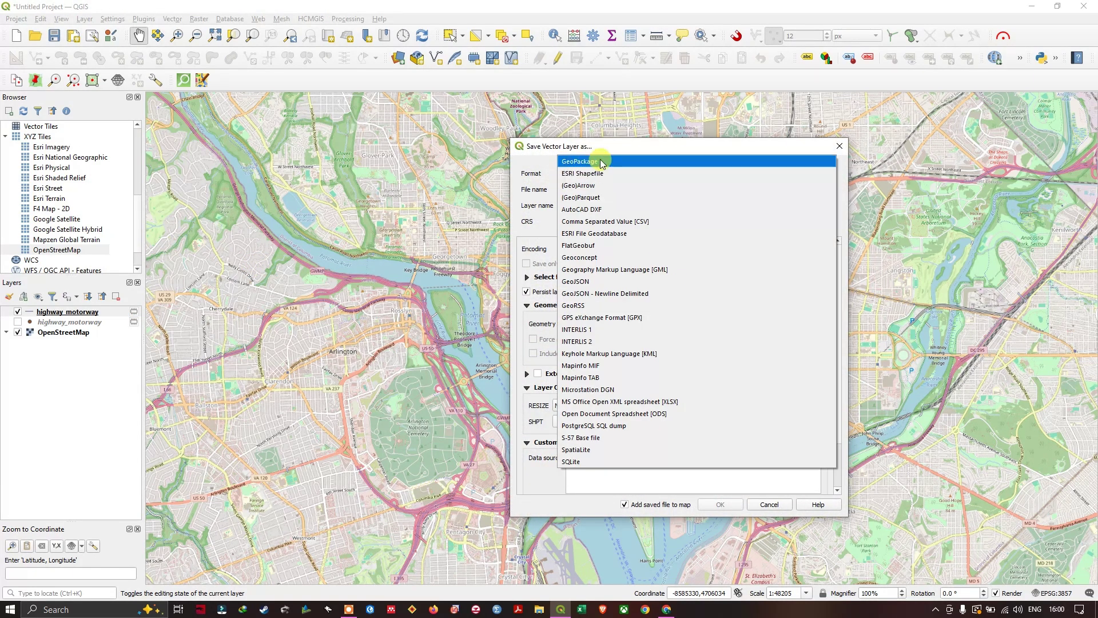
click(601, 174)
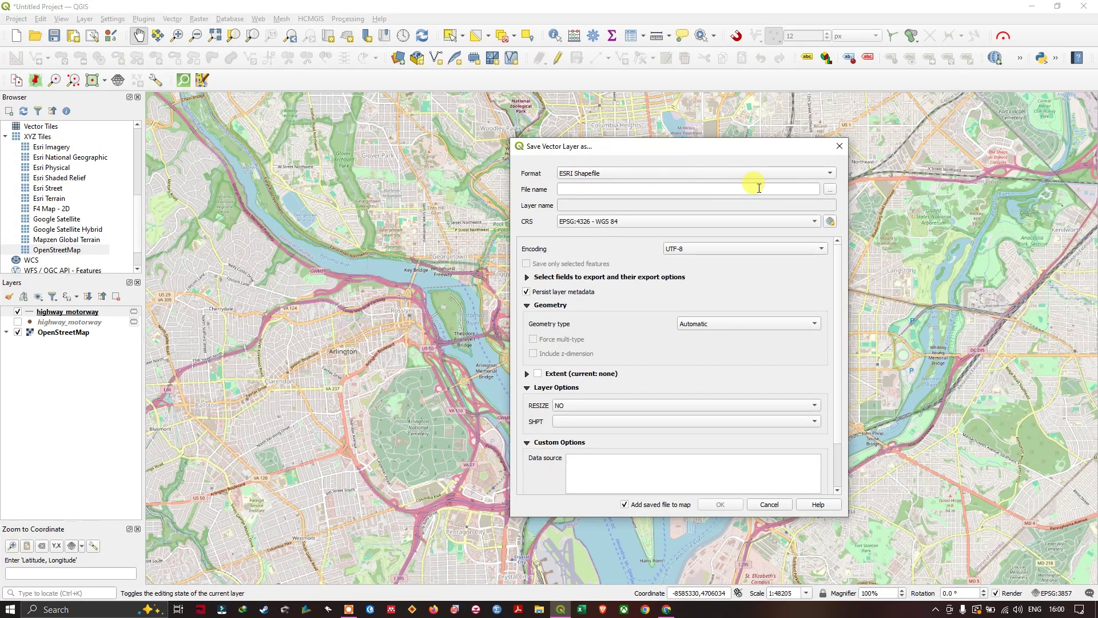
Step: Save the exported layer as ROAD_MOTORWAY in the gis_data folder on drive F and add it to the map
click(830, 191)
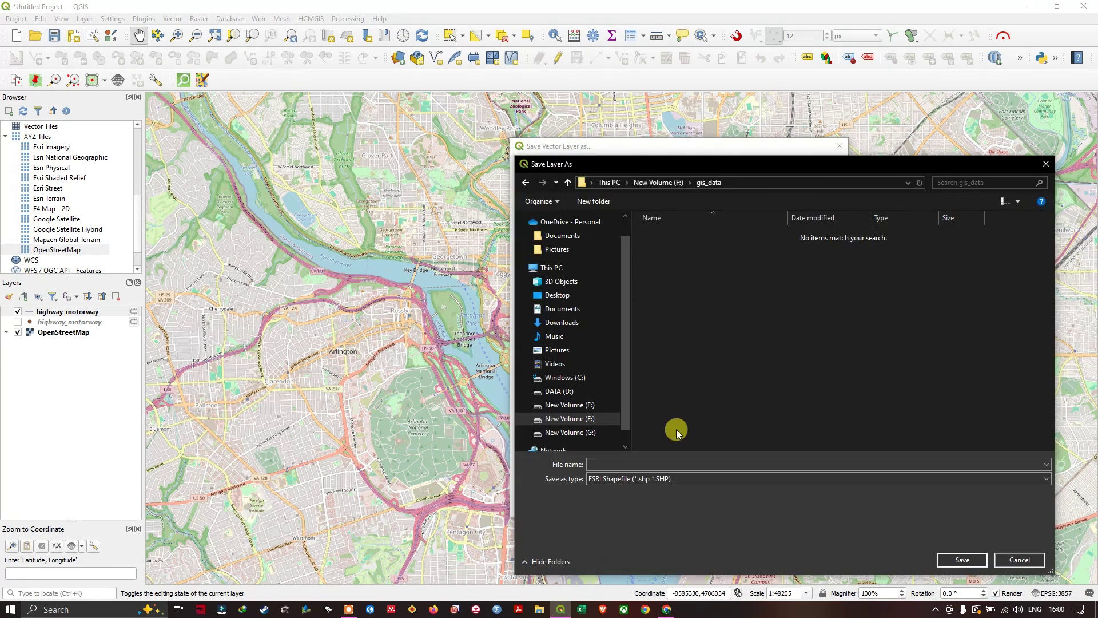
click(621, 463)
text(RO)
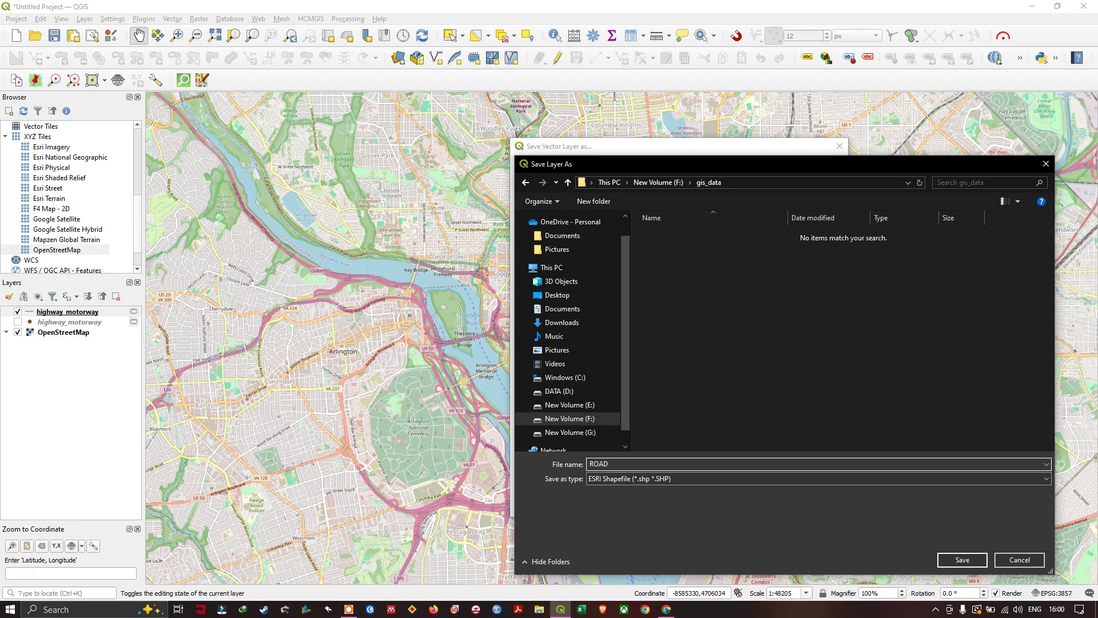
text(AD_MOTORWAY)
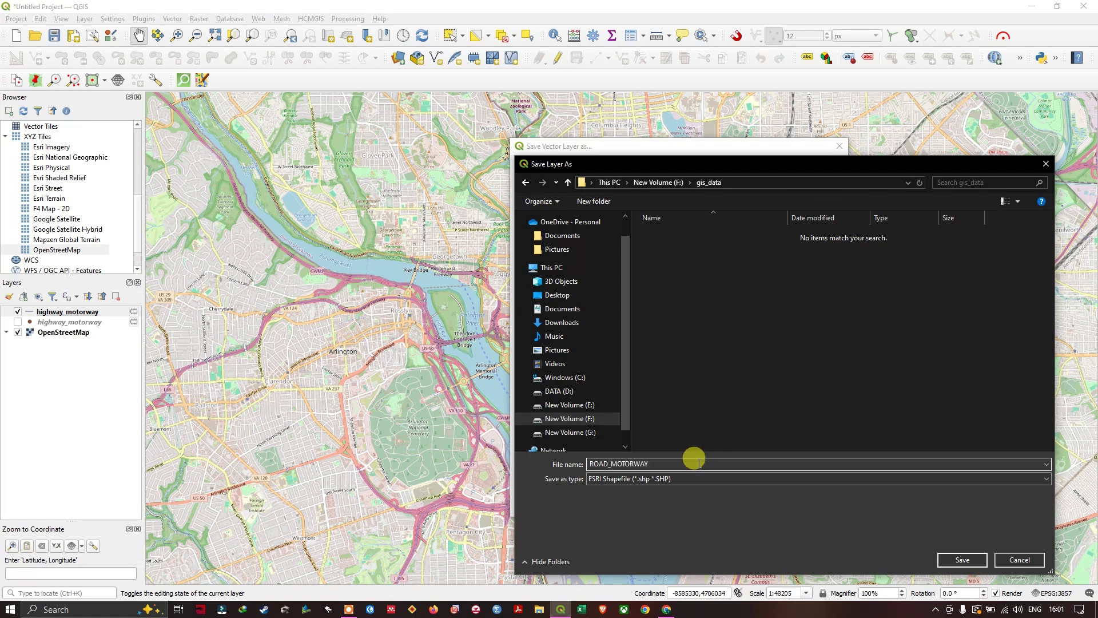
click(954, 561)
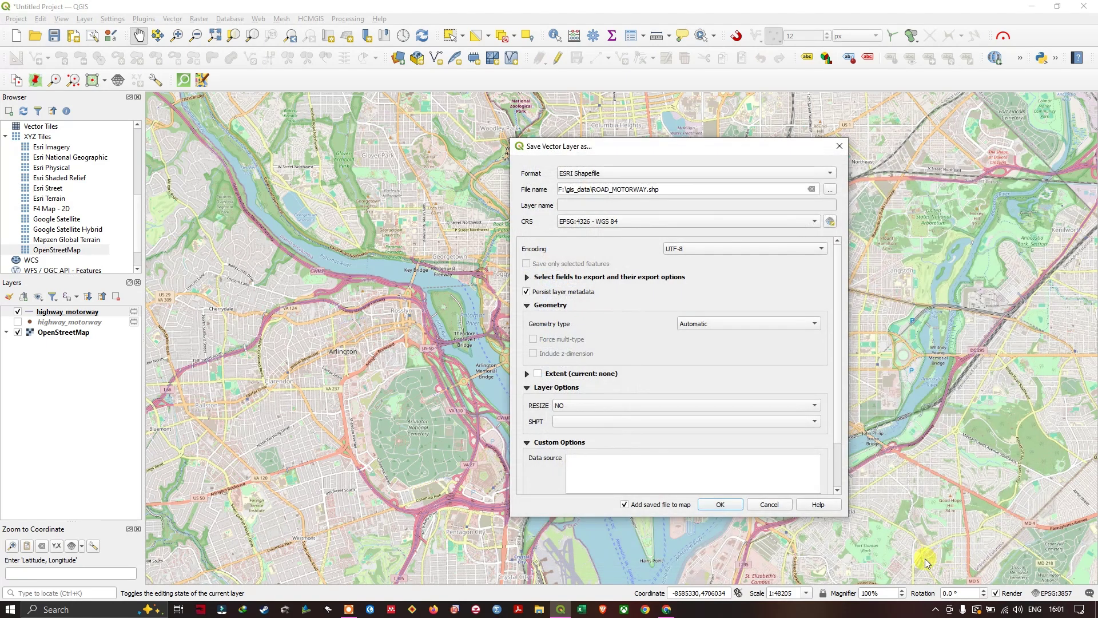
click(727, 505)
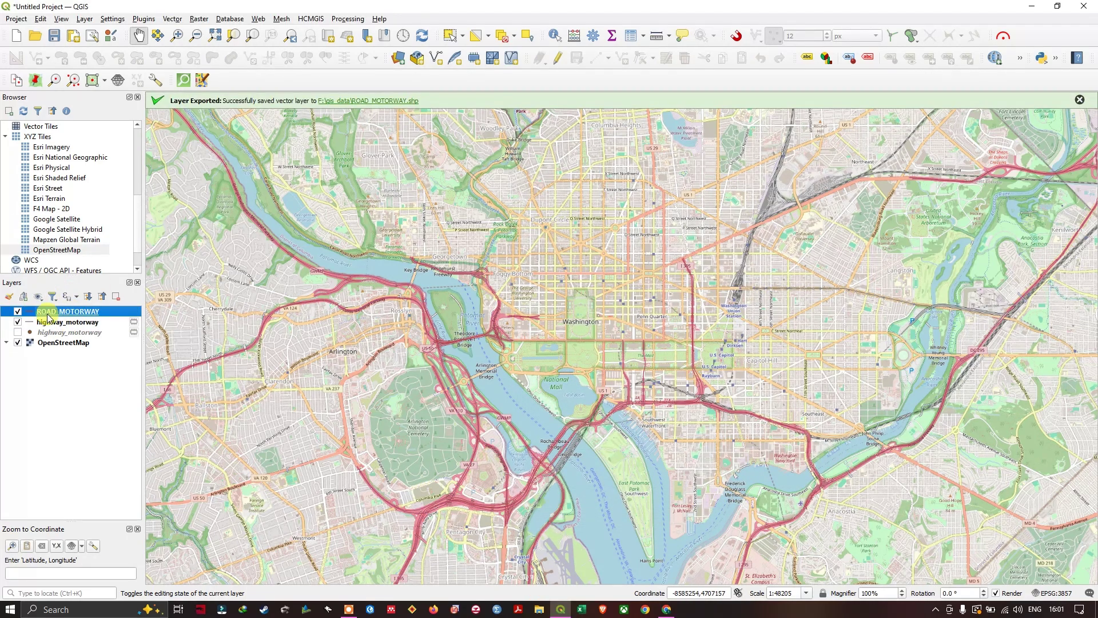
Step: Start a new QuickOSM quick query with highway as its key and no specific value
click(171, 19)
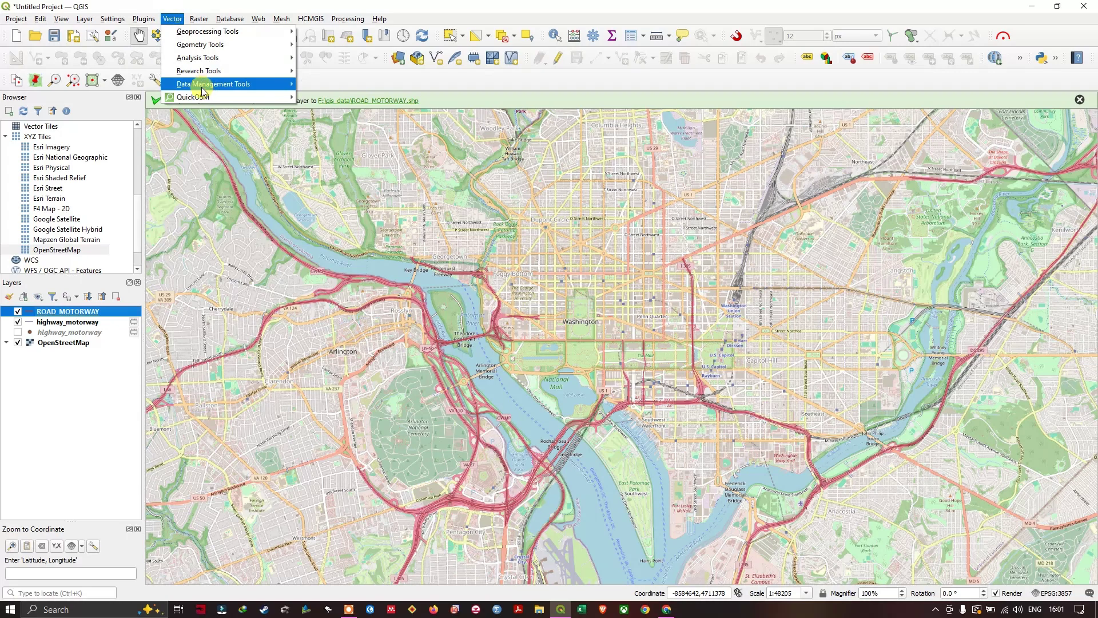
mouse_move(226, 98)
click(307, 98)
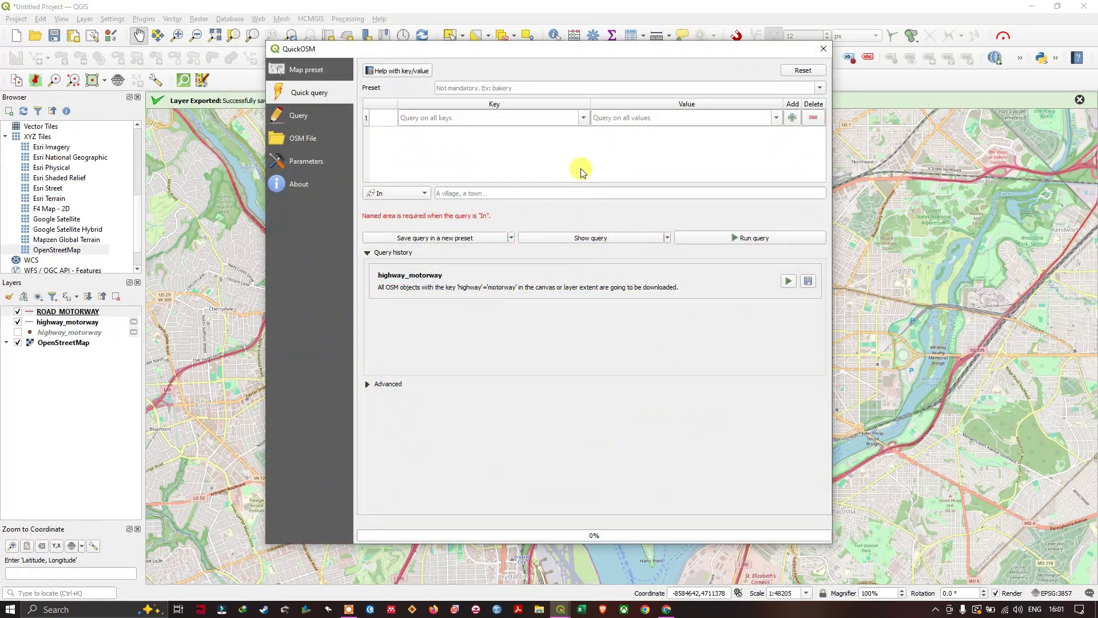
click(535, 119)
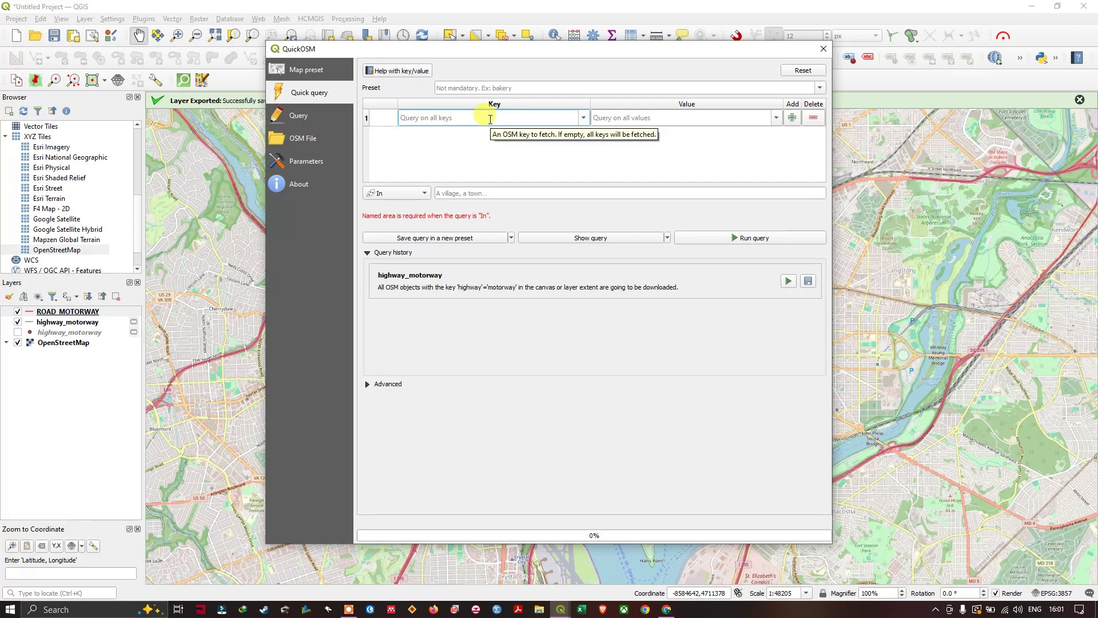
text(H)
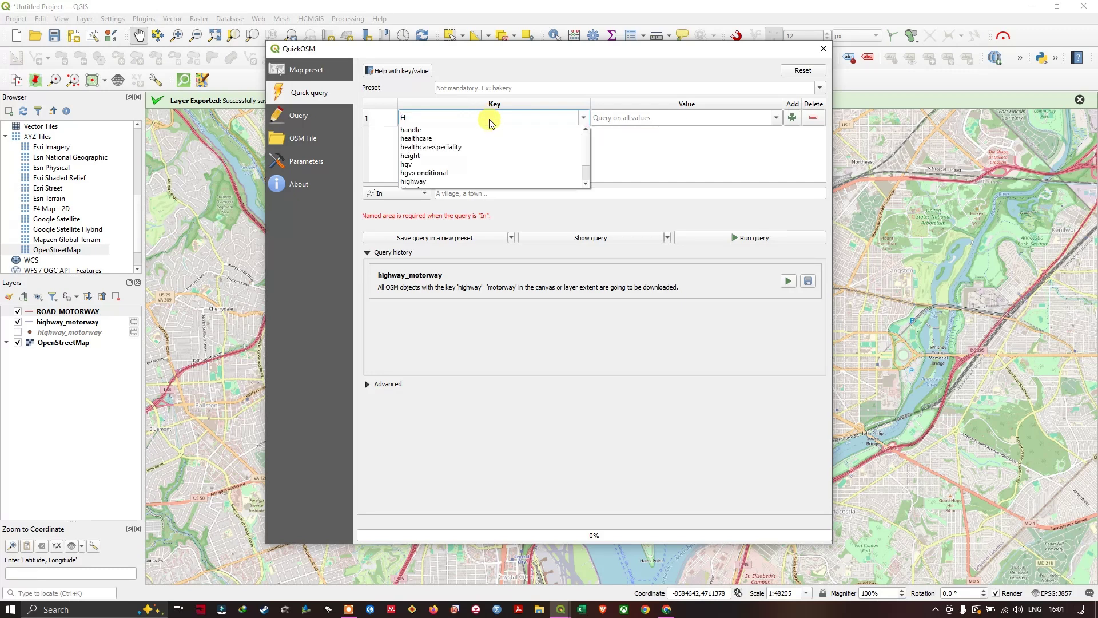
text(IGH)
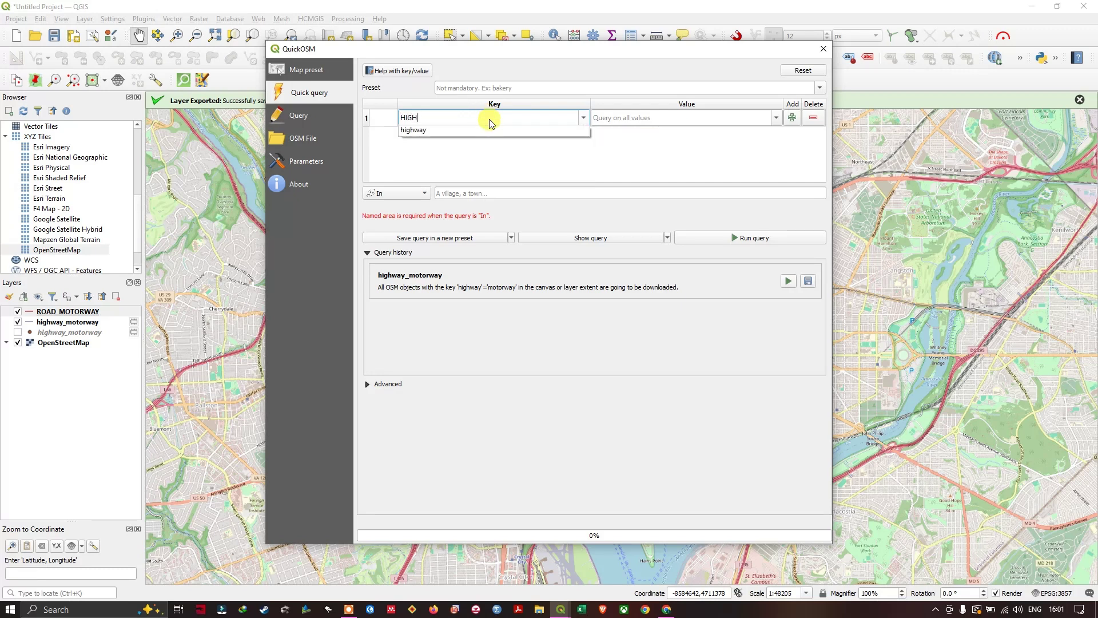
click(471, 130)
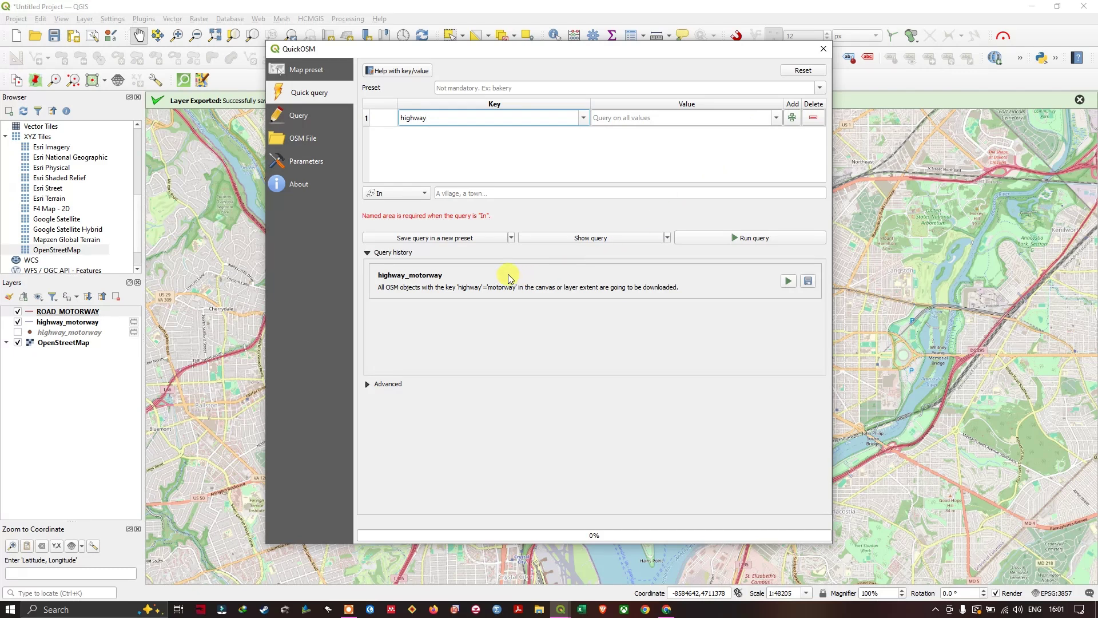
Step: Run the highway query for the canvas extent with point output turned off in the advanced options
click(421, 197)
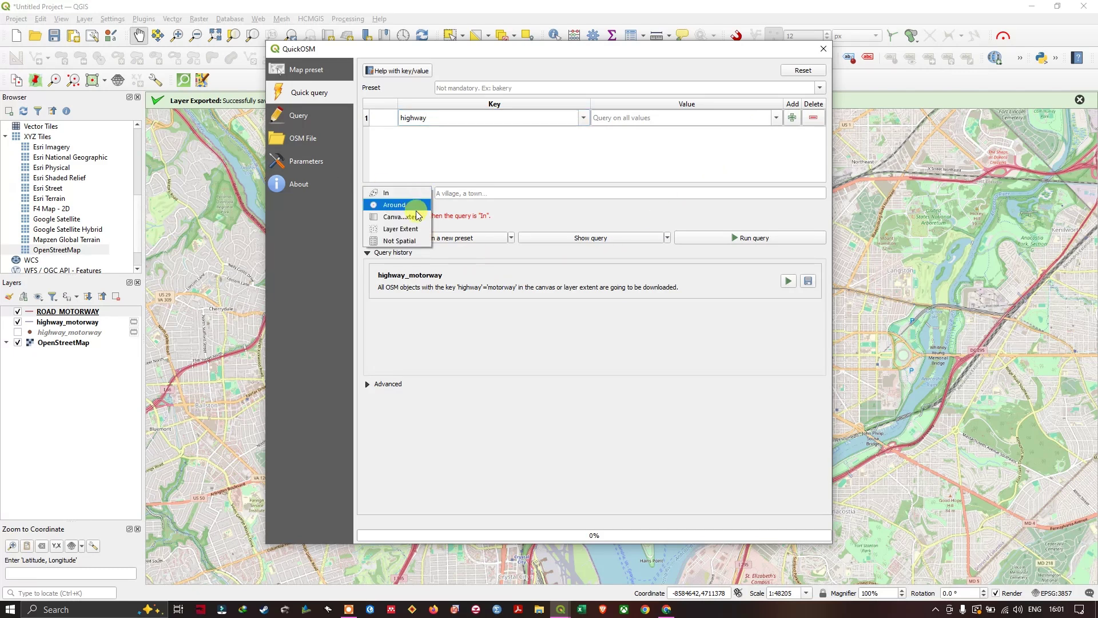
click(417, 219)
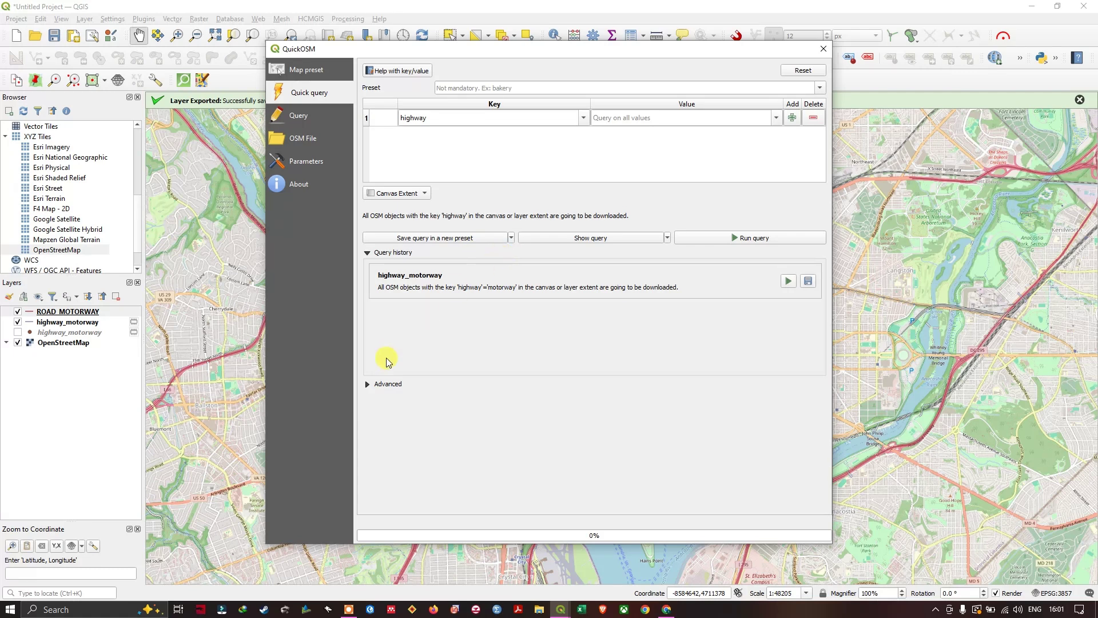
click(368, 384)
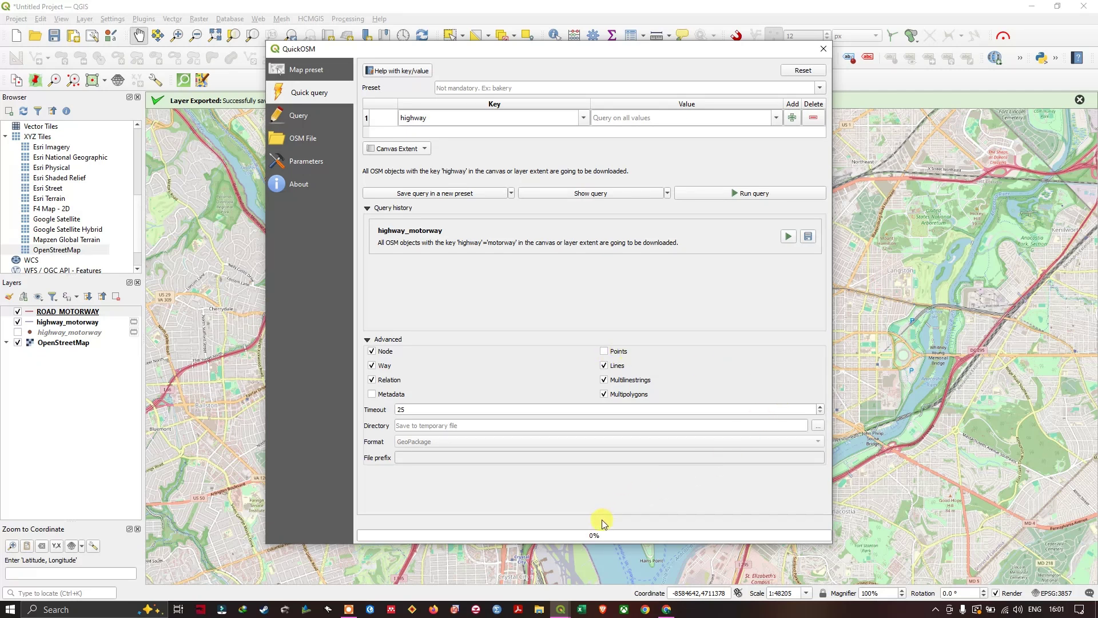
click(739, 196)
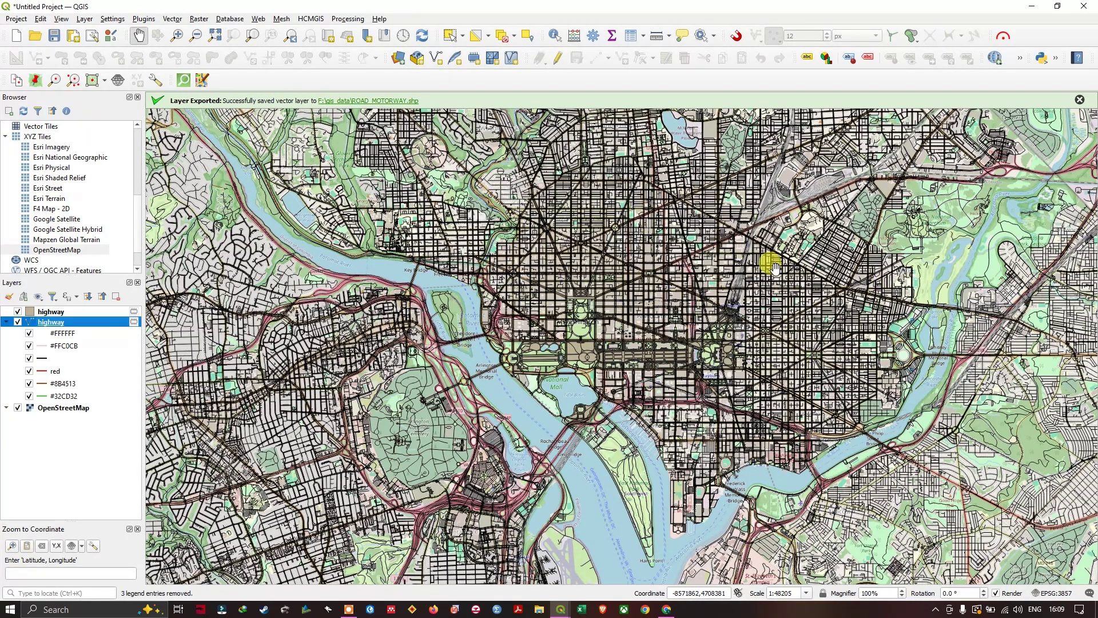
Step: Hide the highway polygon layer and the OpenStreetMap basemap so that only the highway line layer is displayed
click(19, 323)
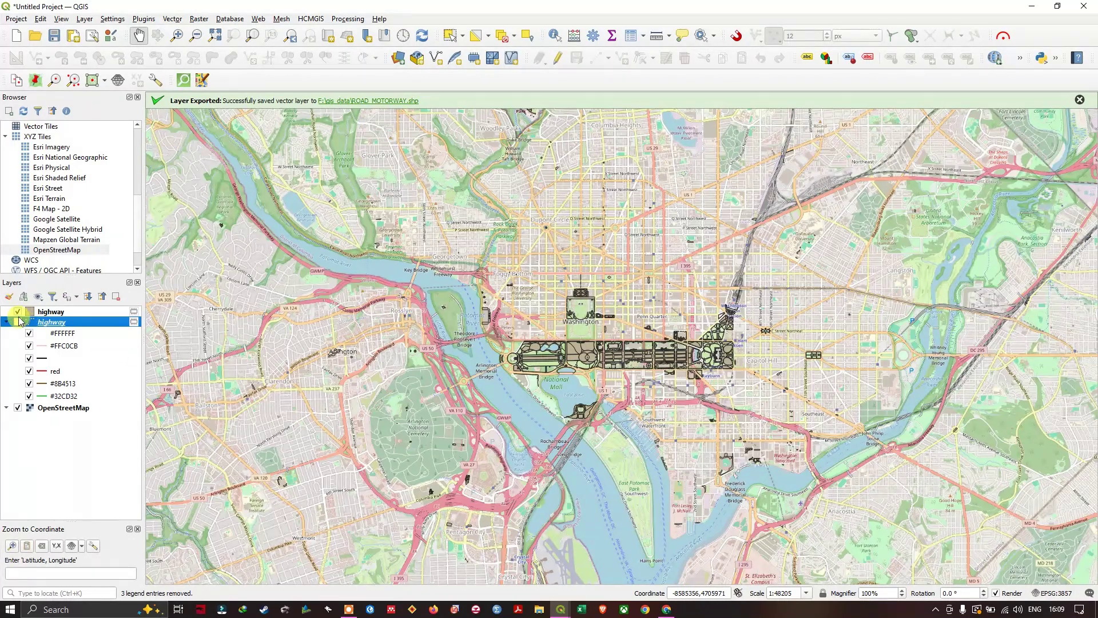
click(17, 408)
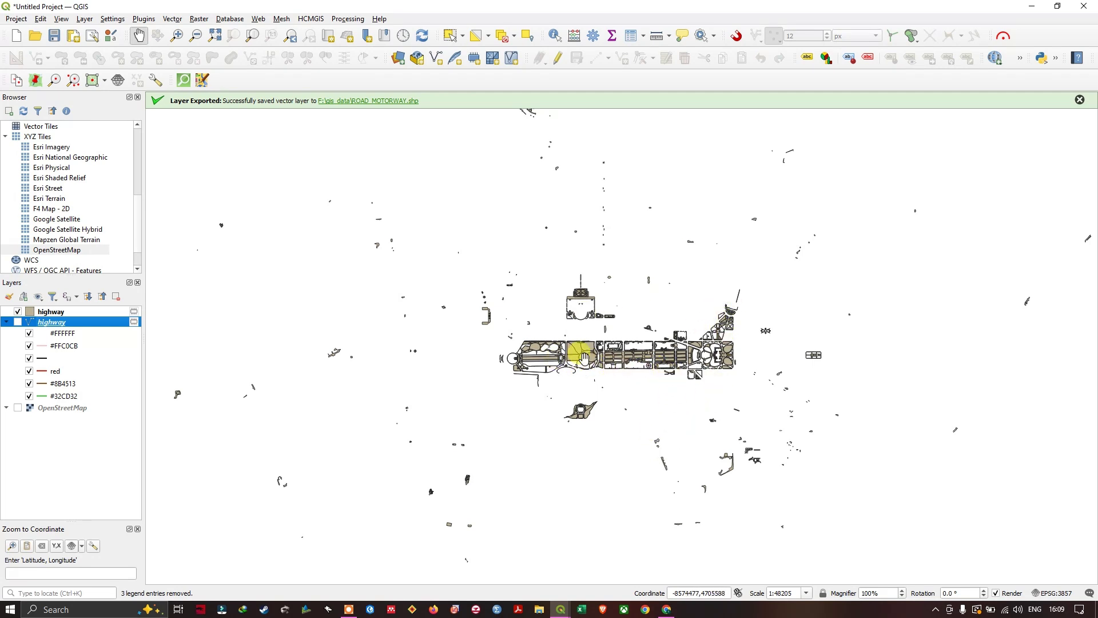
click(18, 312)
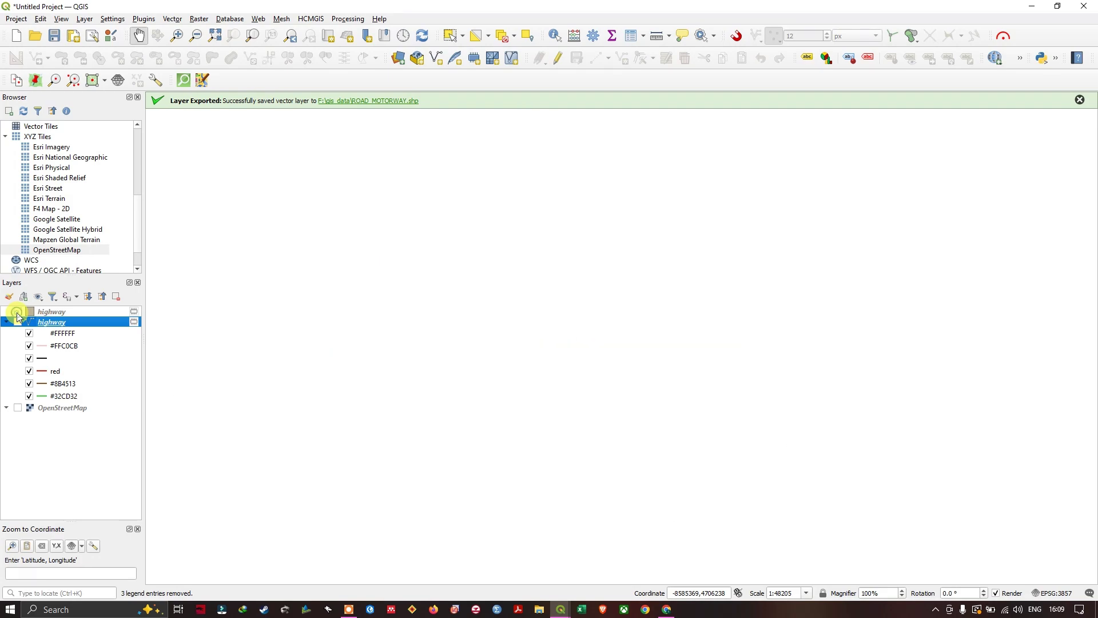
click(21, 323)
click(17, 322)
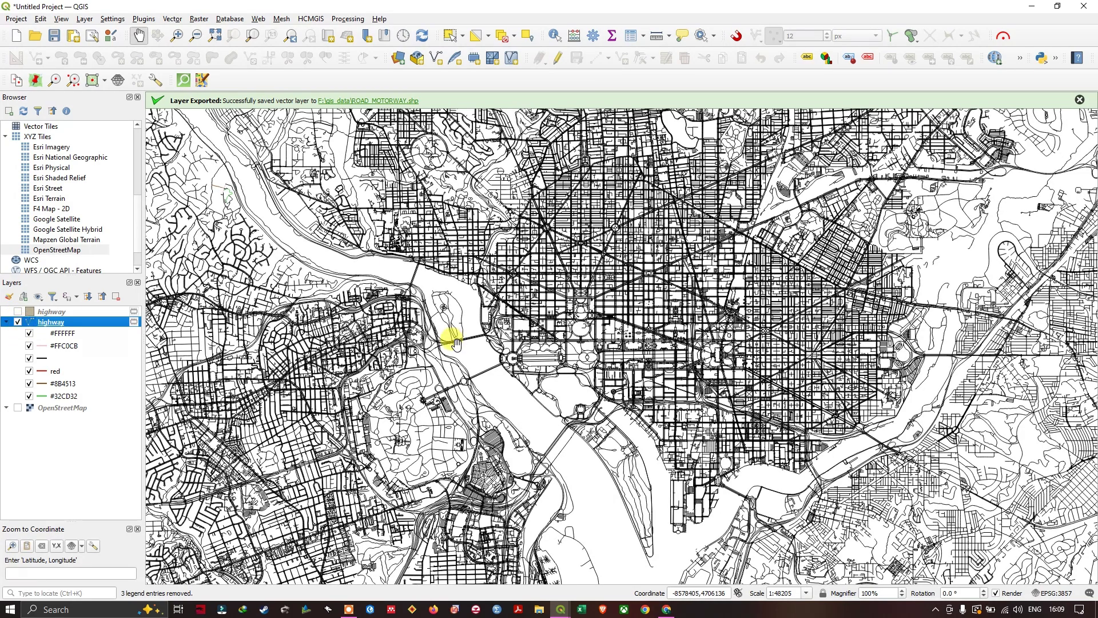
scroll(405, 344, up, 2)
scroll(410, 347, down, 2)
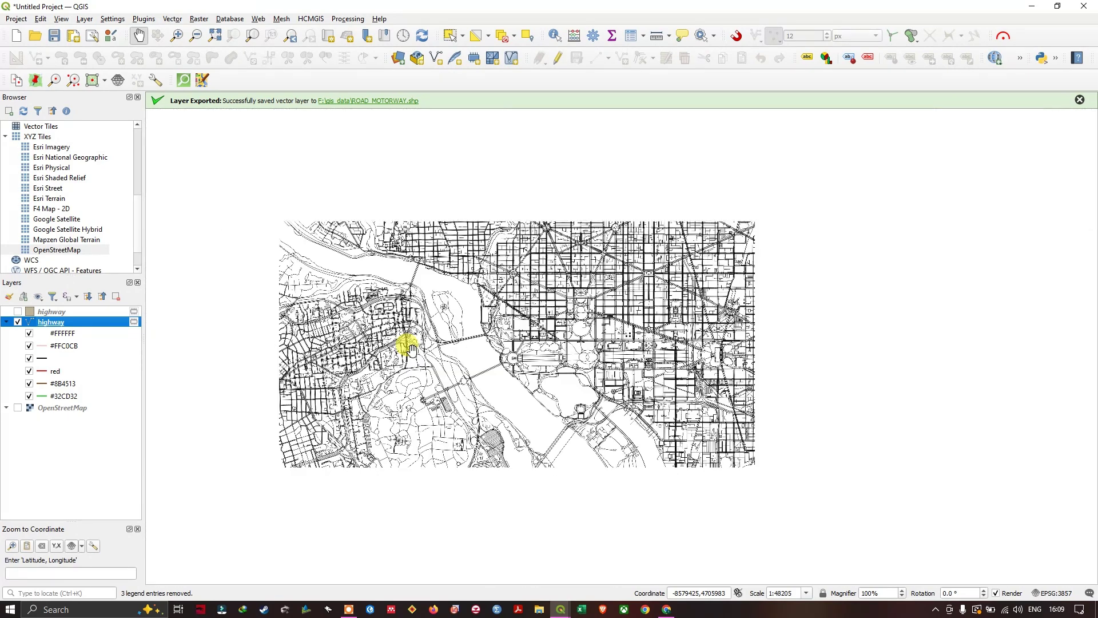
Step: Turn the OpenStreetMap basemap back on beneath the highway line layer
scroll(406, 343, down, 1)
scroll(405, 344, up, 1)
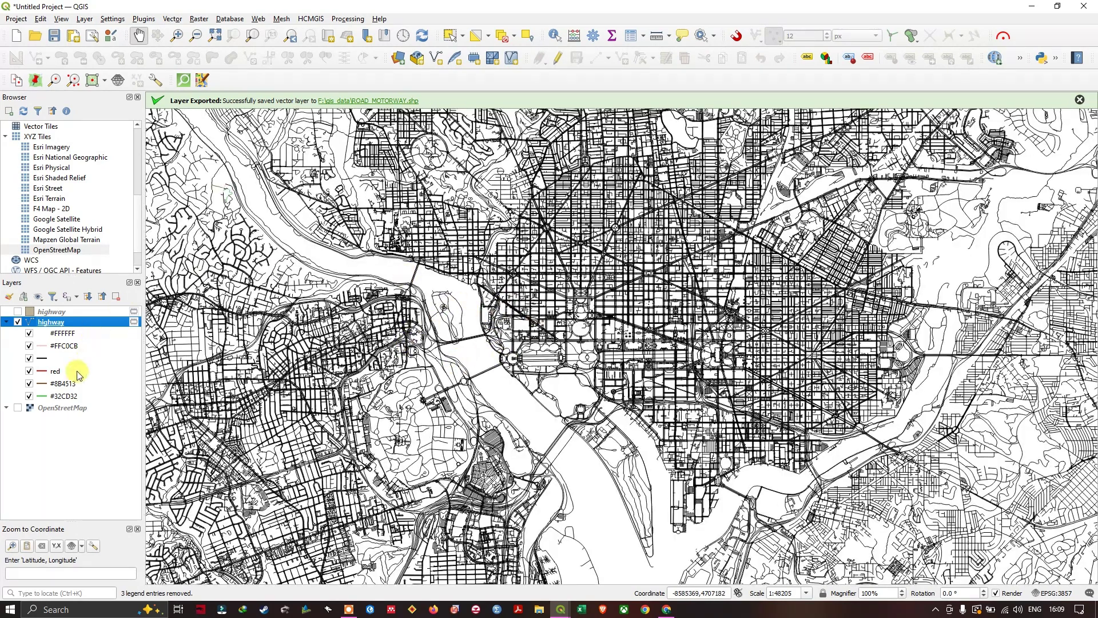
click(18, 408)
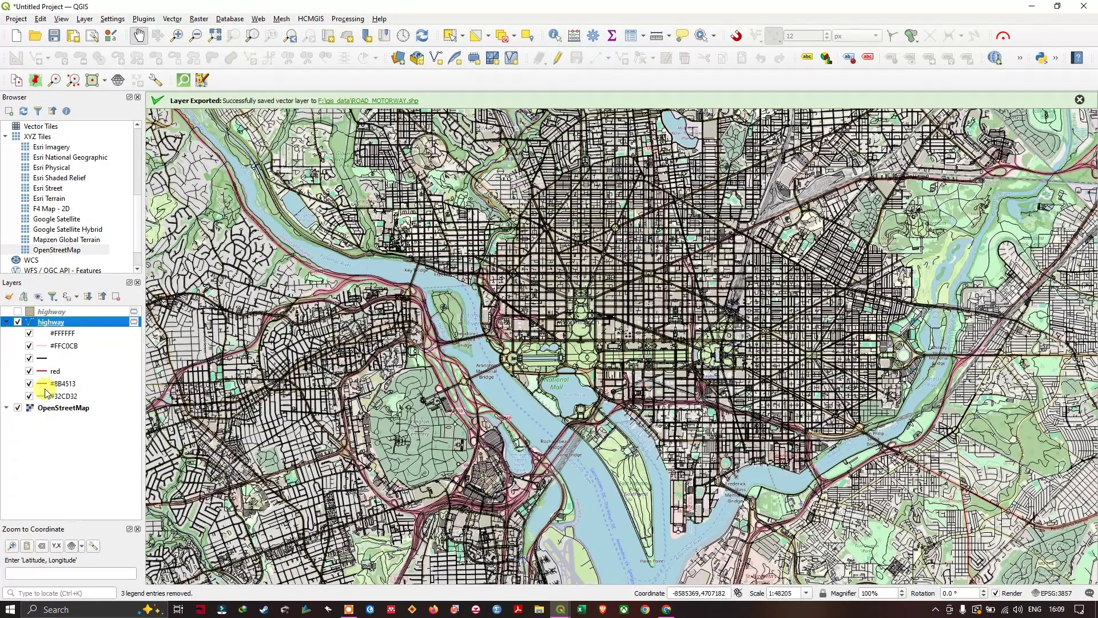
Step: Examine the road types in the highway line layer's attribute table, sorted in descending order by the highway field
right_click(84, 324)
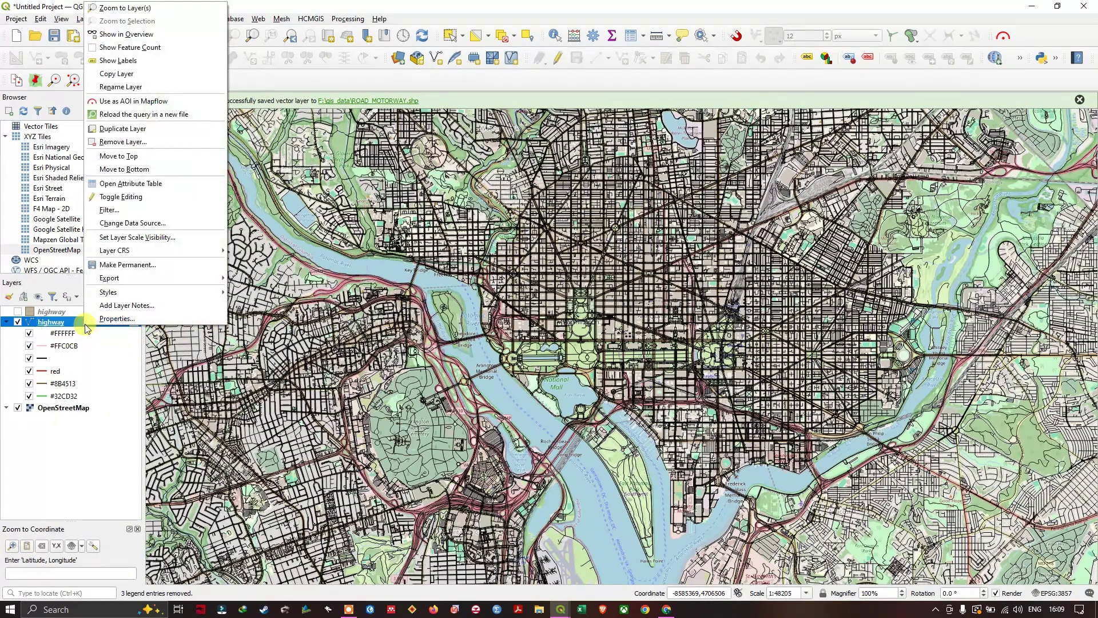
click(153, 189)
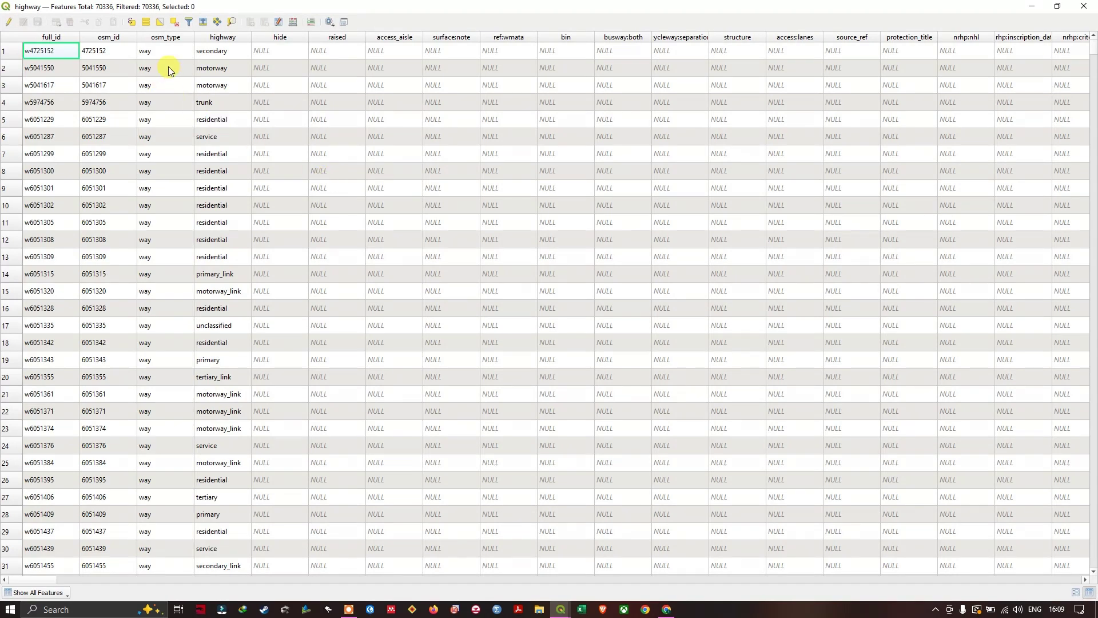
click(225, 37)
click(224, 38)
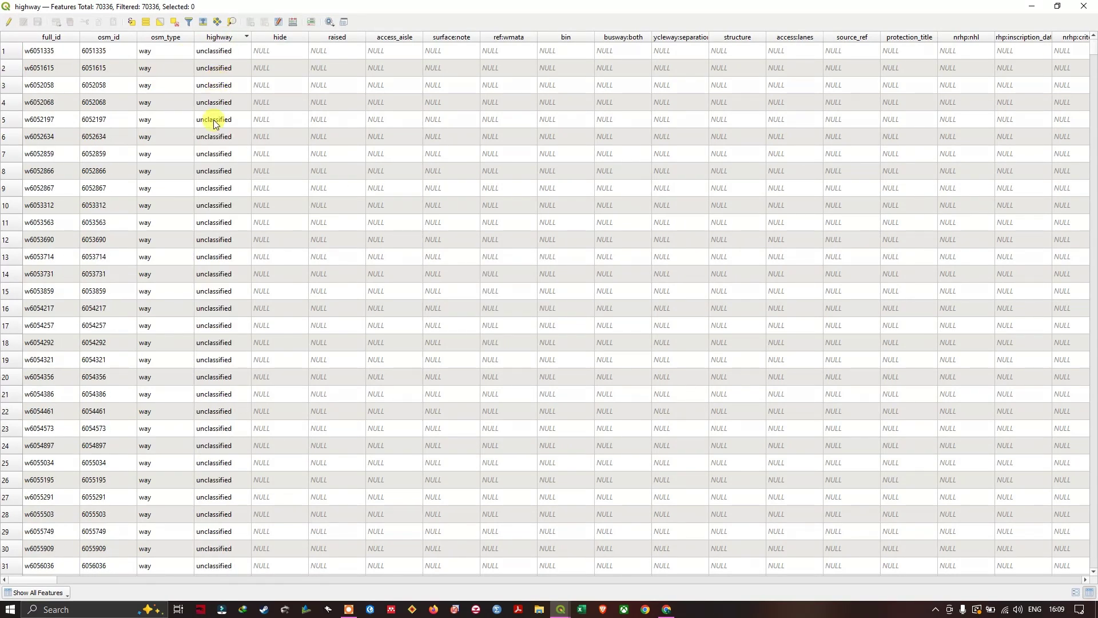
scroll(252, 372, down, 18)
scroll(297, 438, down, 10)
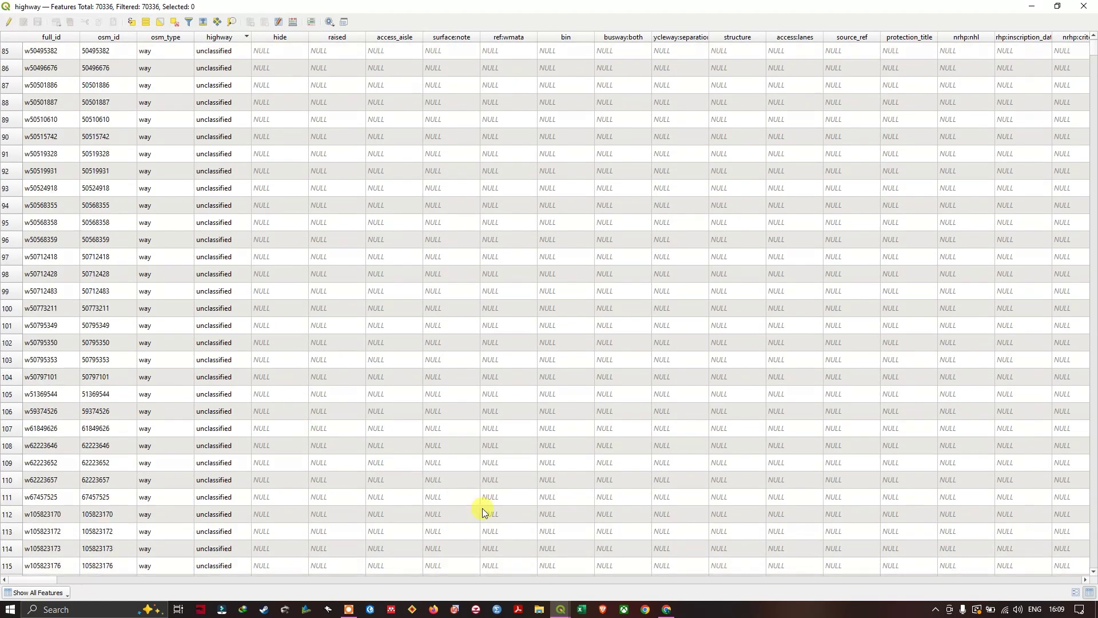
drag(1094, 60, 1094, 280)
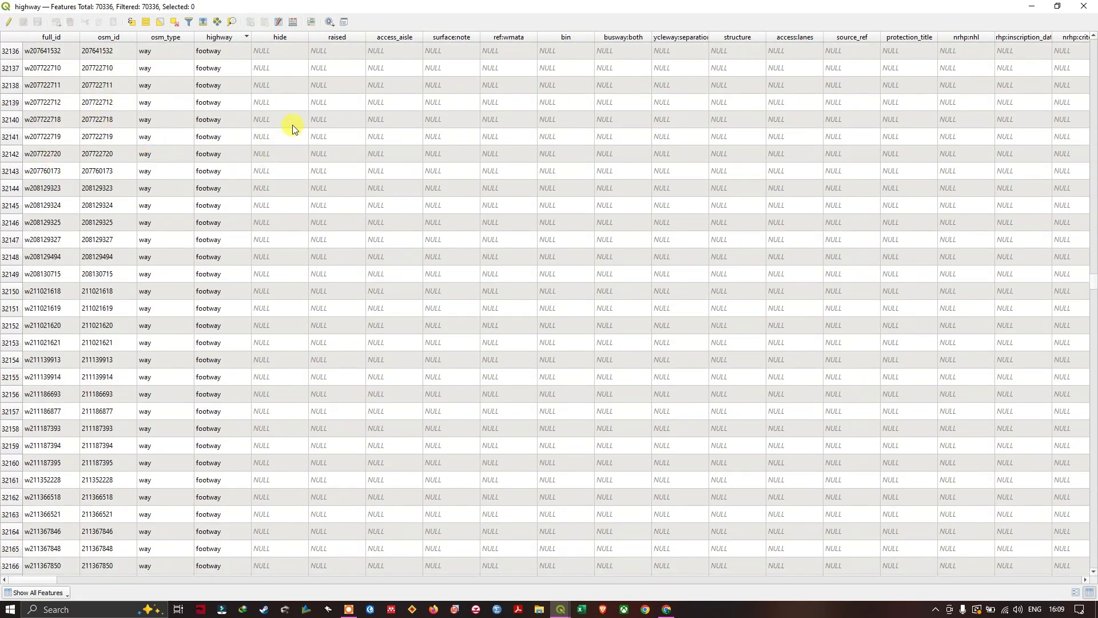
click(1087, 6)
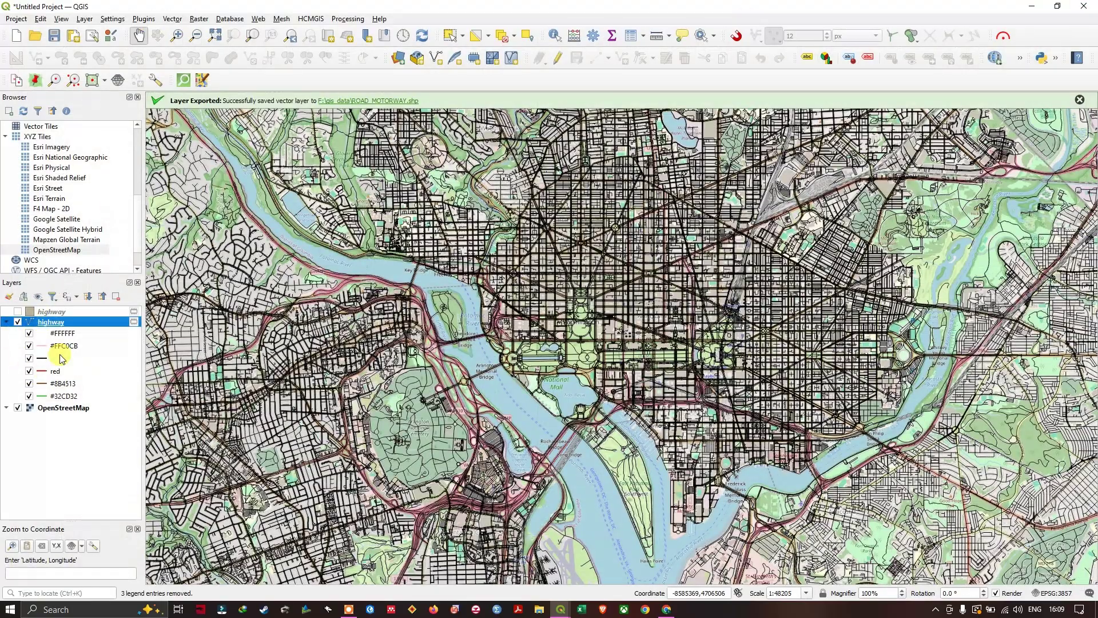
Step: In the highway line layer's symbology properties, keep the Categorized renderer and set its value field to highway
right_click(80, 328)
key(Escape)
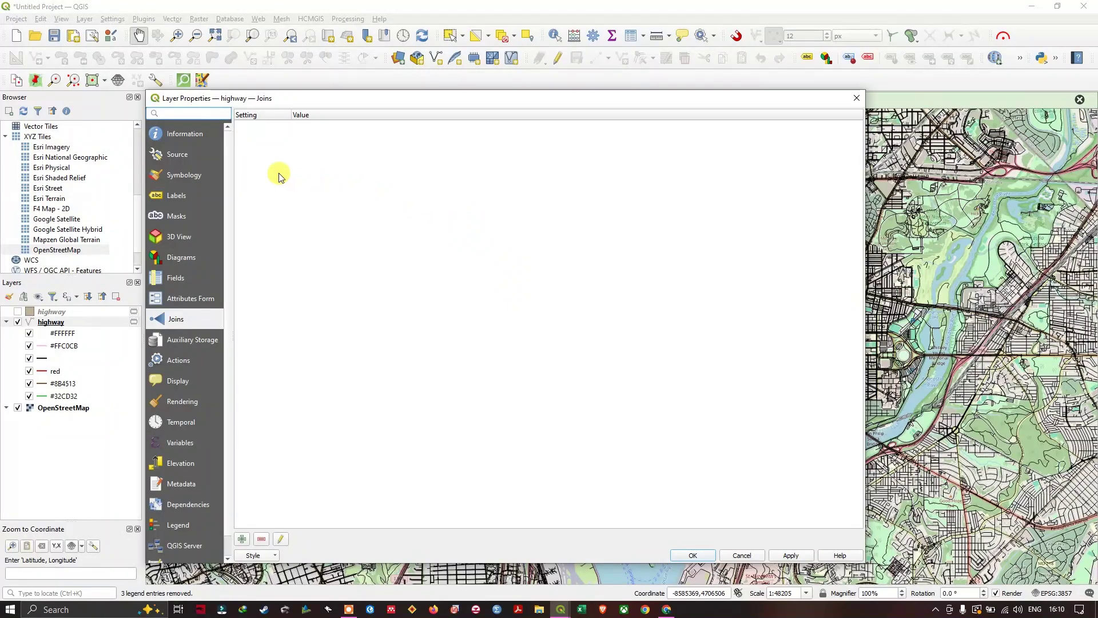
click(191, 176)
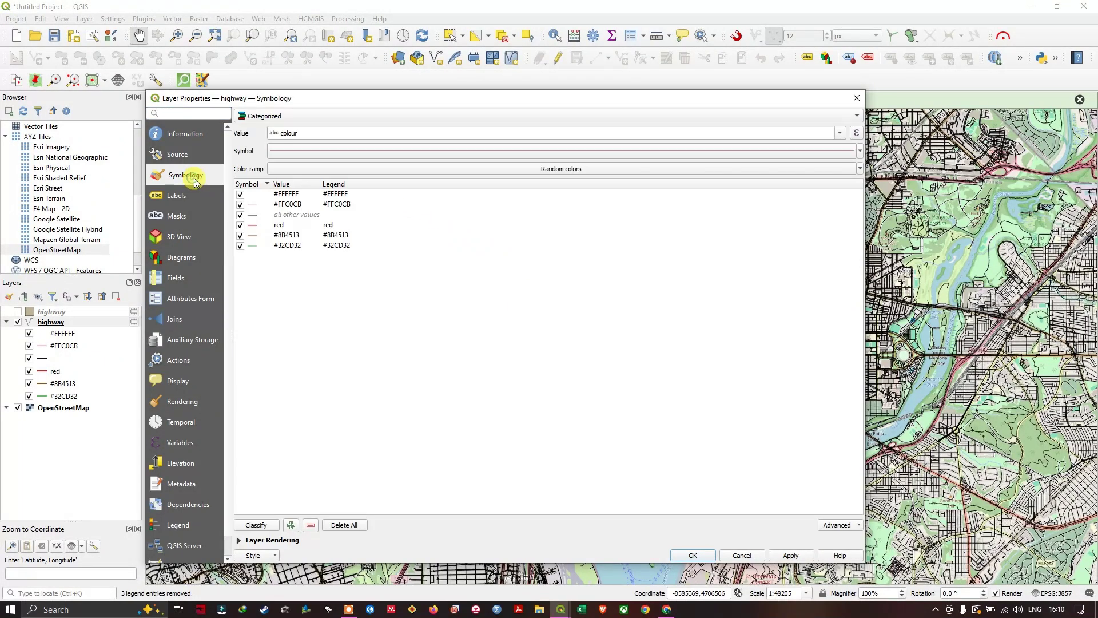
click(284, 117)
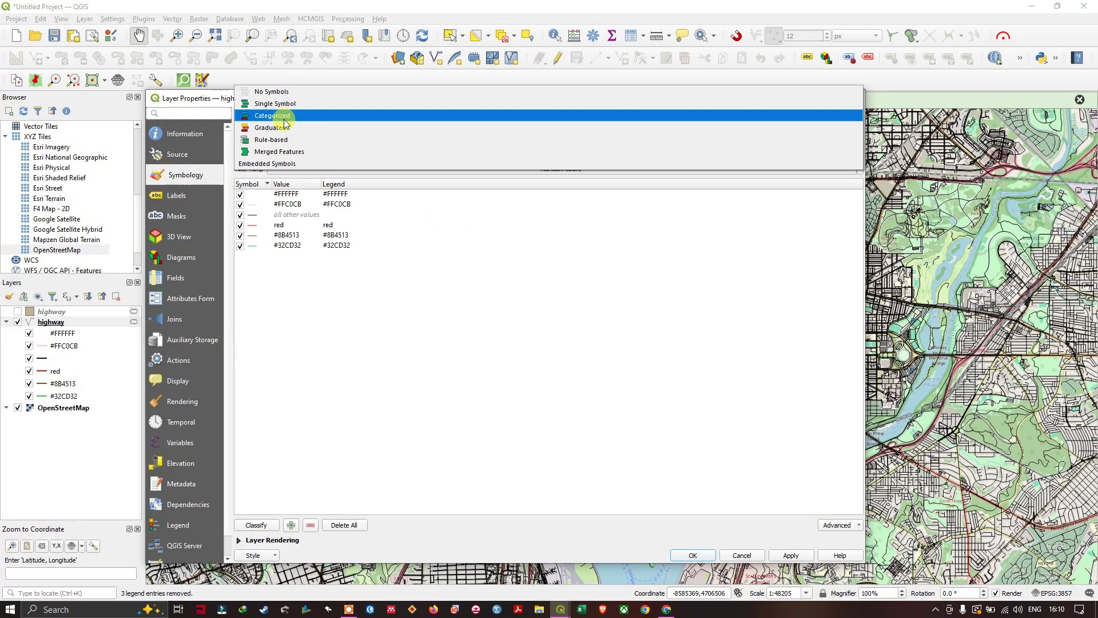
click(284, 117)
click(289, 116)
click(290, 116)
click(840, 133)
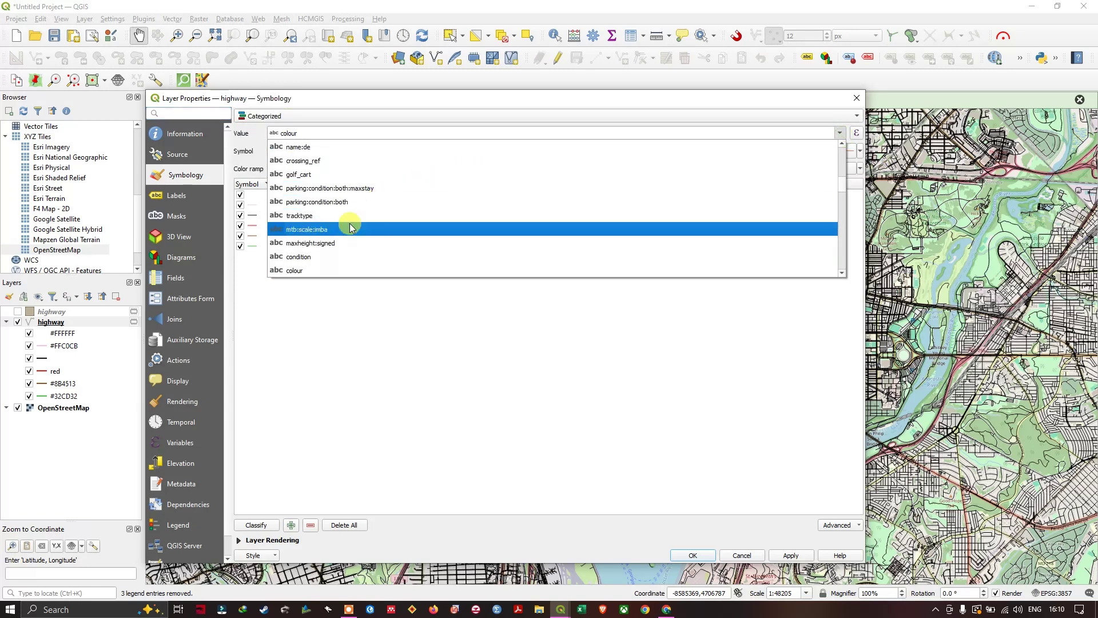
scroll(620, 191, up, 5)
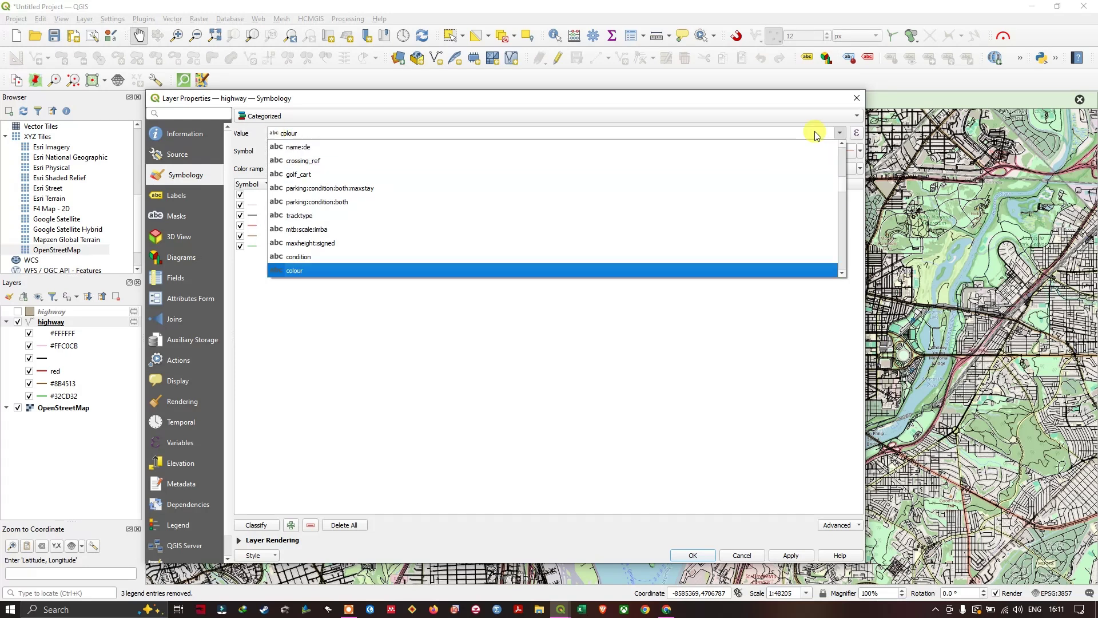
scroll(629, 215, up, 10)
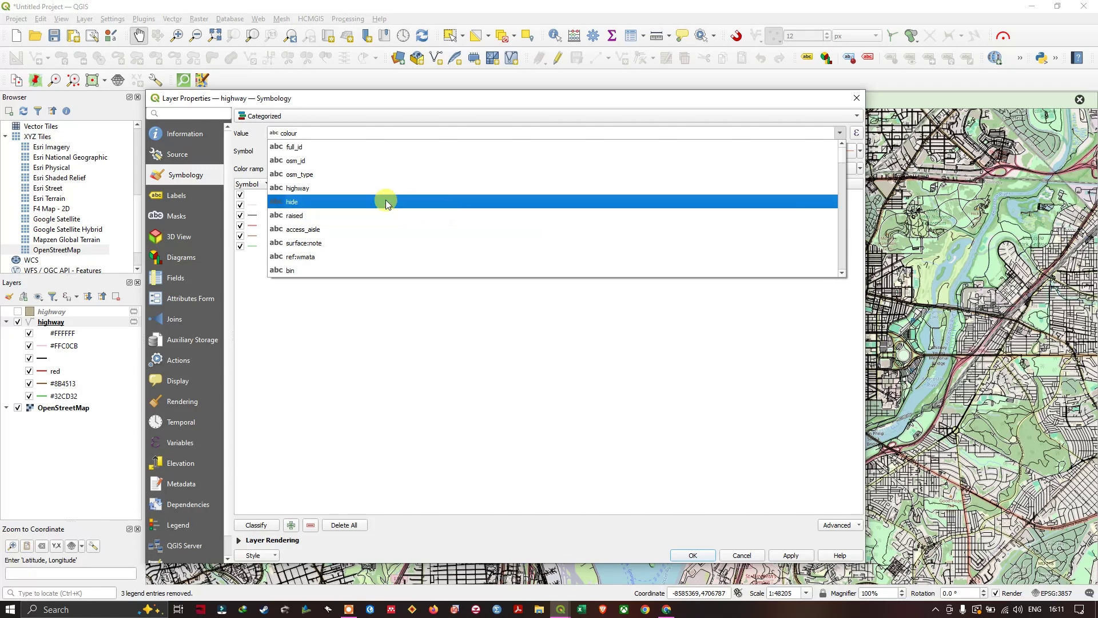
click(357, 189)
drag(359, 101, 375, 65)
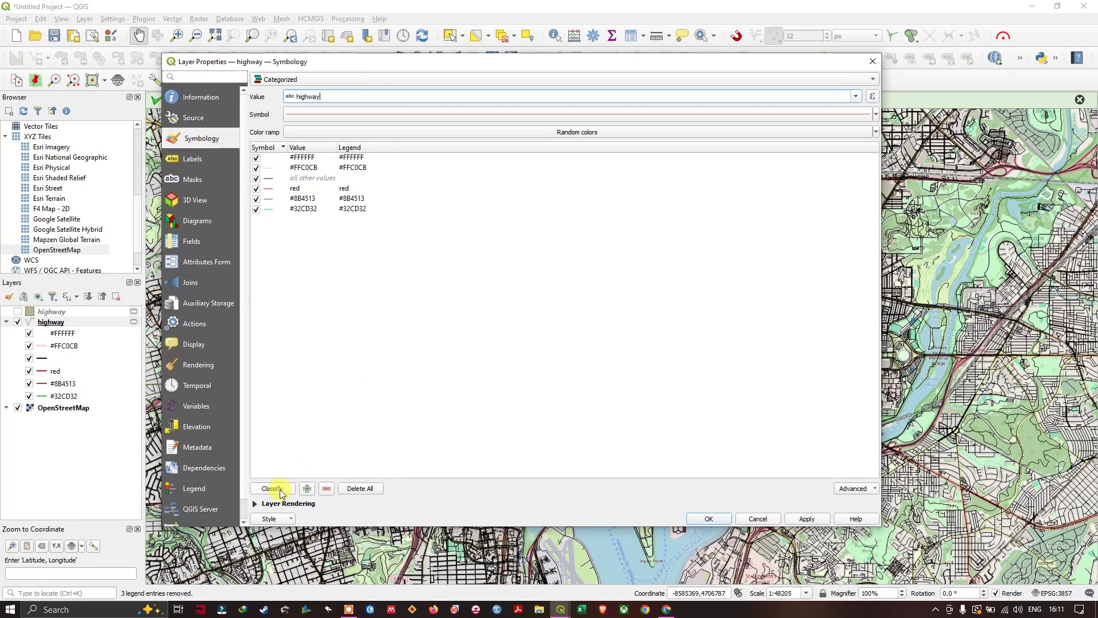
Step: Classify the highway line layer by road type, deleting the existing classes, and apply the new symbology
click(278, 490)
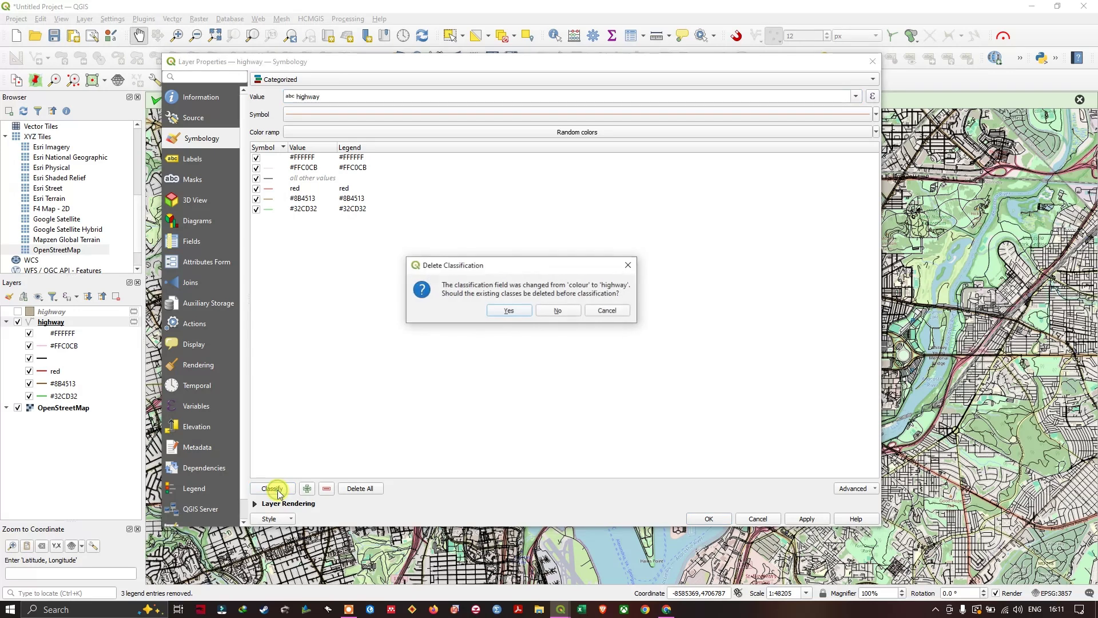
click(504, 313)
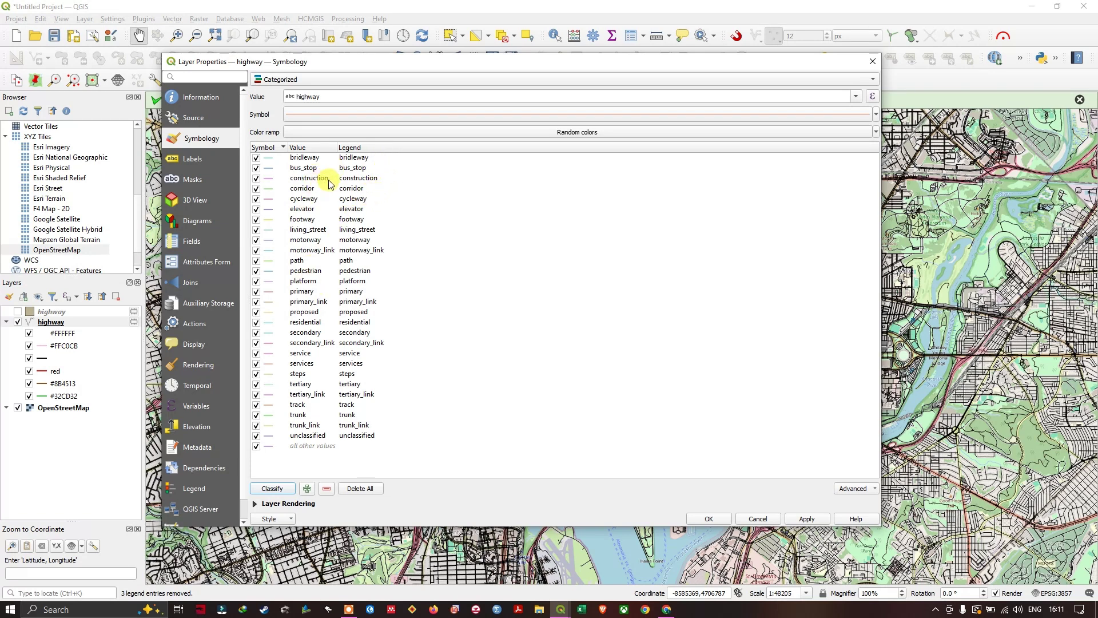
click(717, 519)
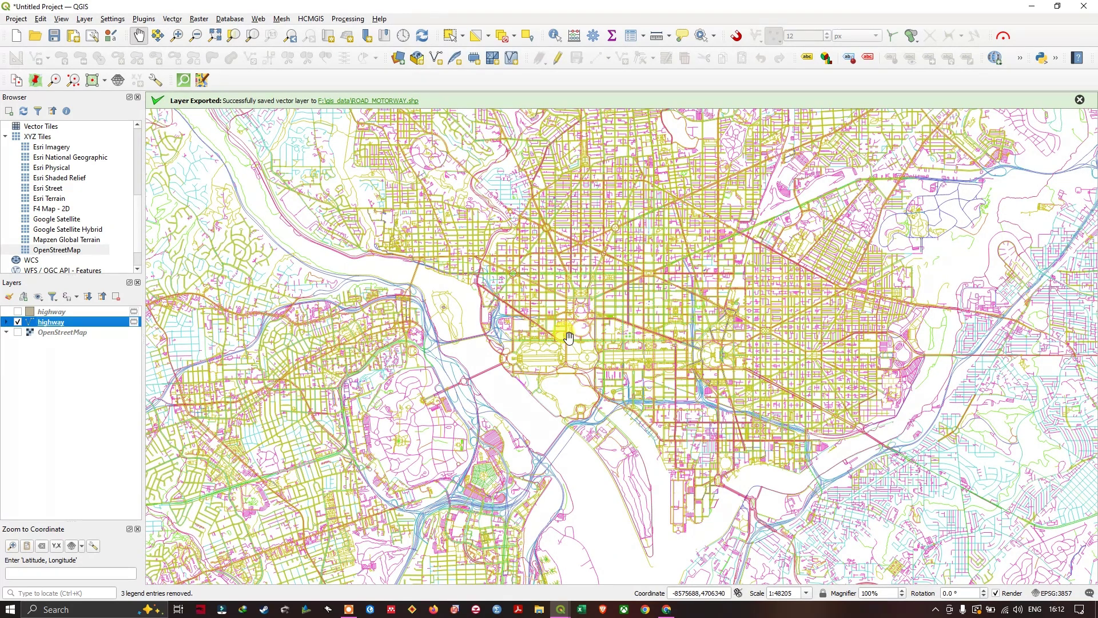
Step: Expand the highway line layer's legend and look through its road categories
click(6, 322)
scroll(74, 394, down, 2)
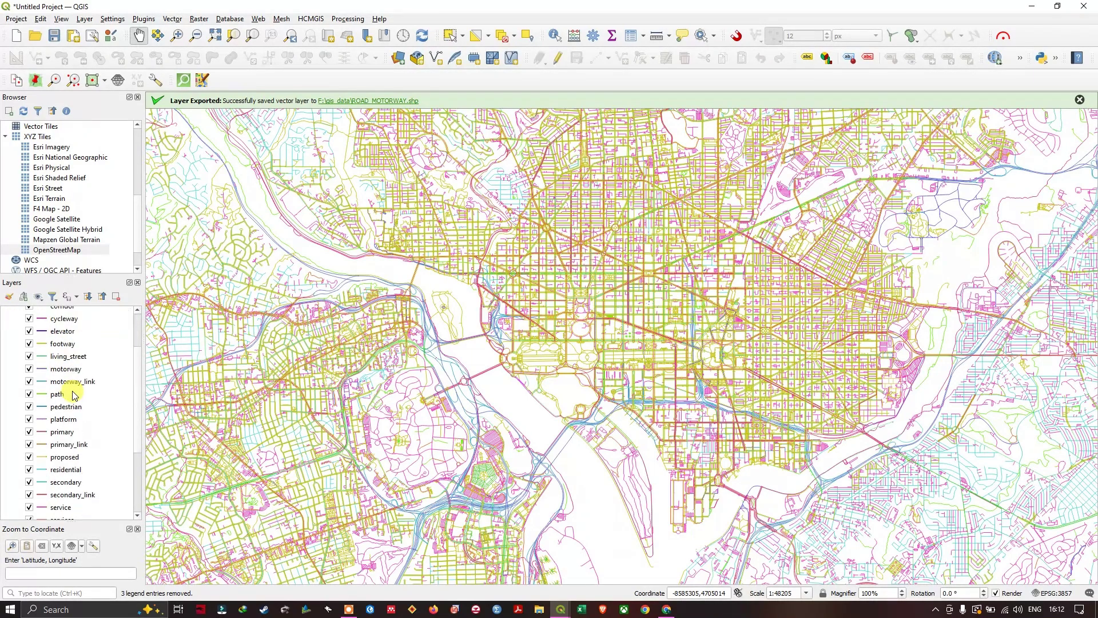
scroll(74, 401, up, 2)
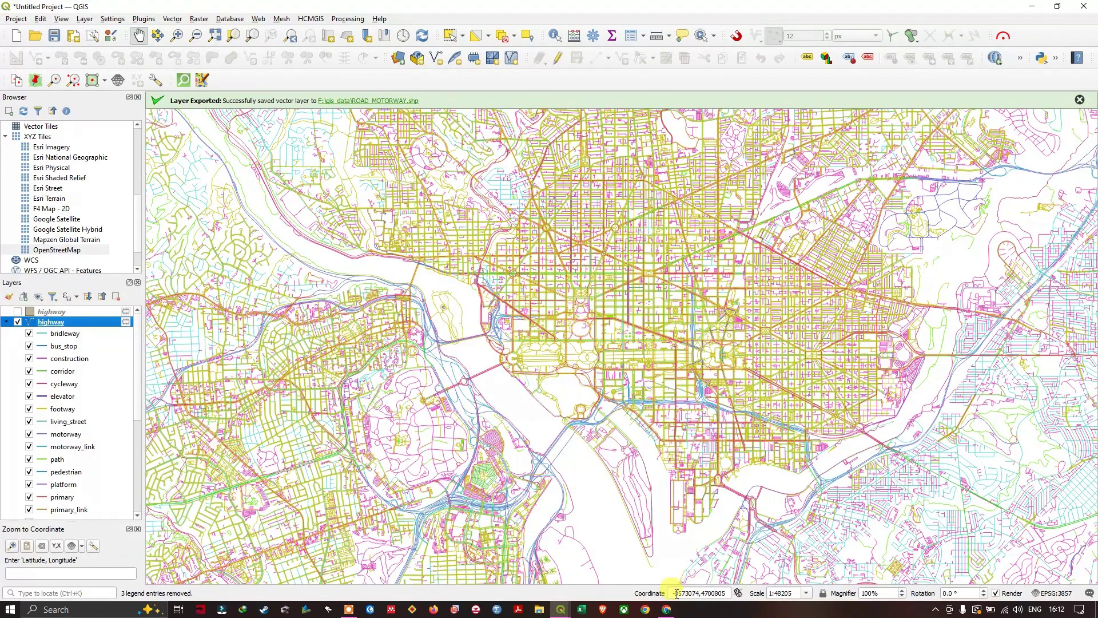
Step: Switch to the OpenStreetMap wiki's Map features page in the browser and review the keys and values in its Building section
click(667, 610)
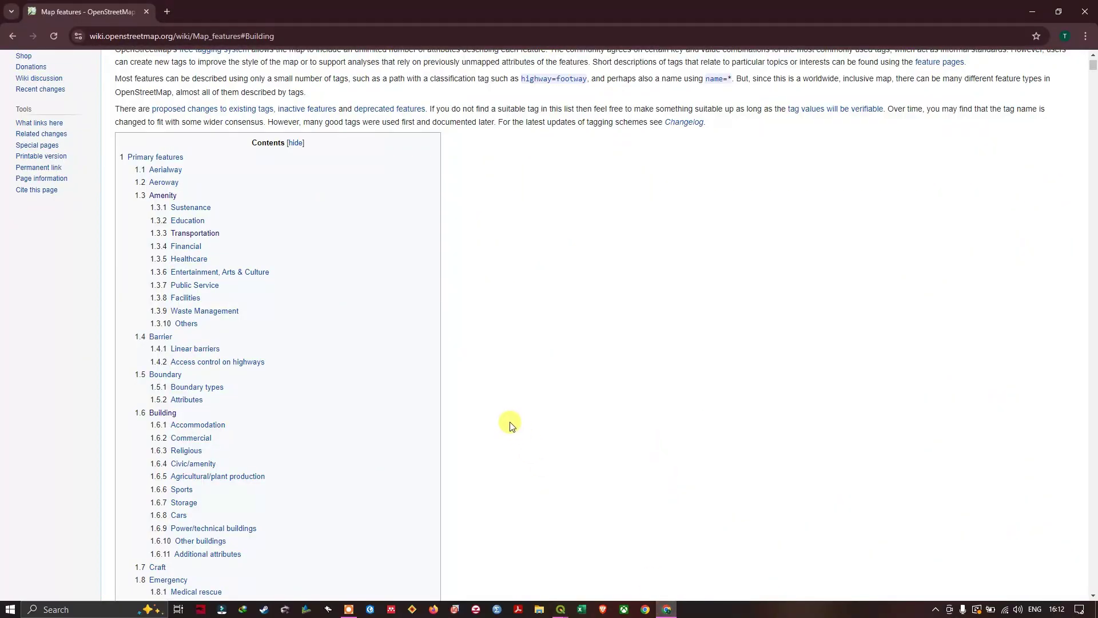
scroll(511, 424, up, 2)
scroll(510, 429, down, 4)
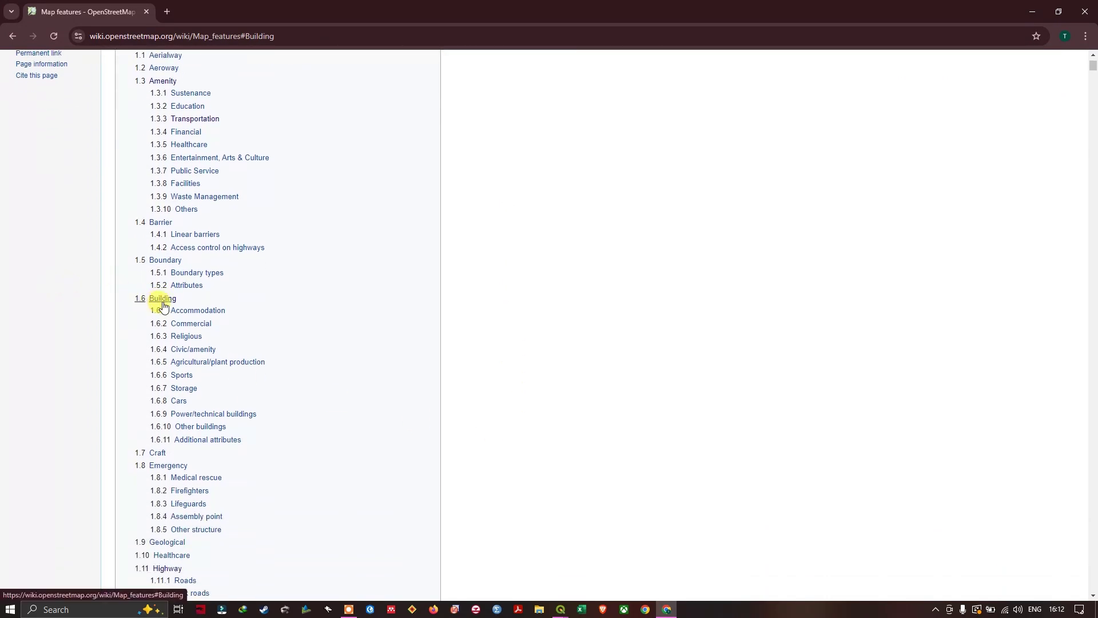
click(164, 299)
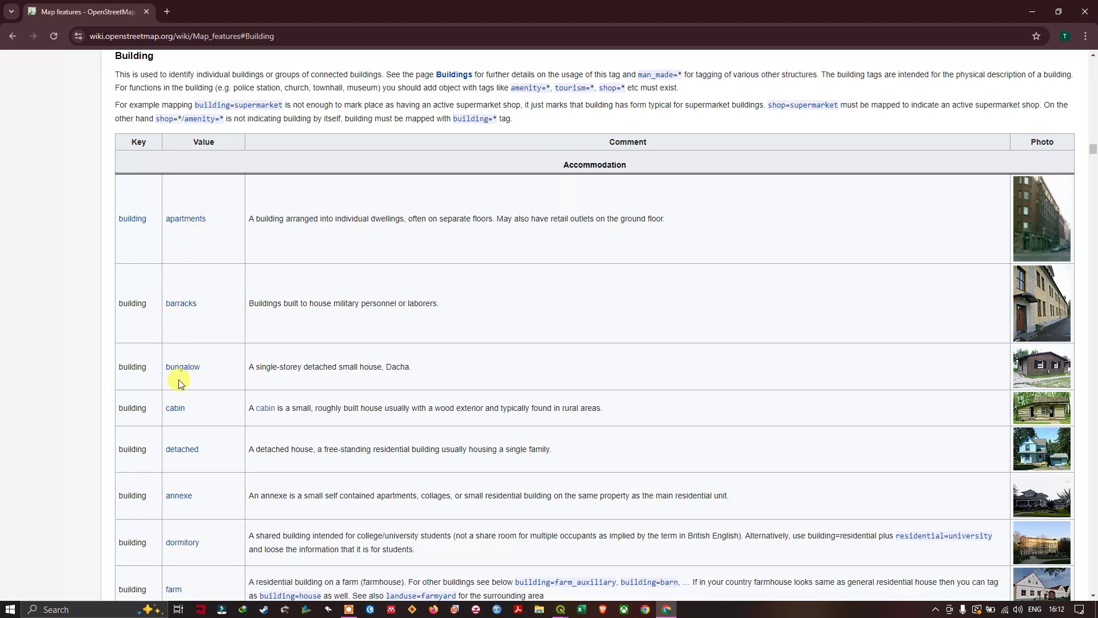
scroll(220, 435, down, 9)
scroll(220, 434, up, 8)
scroll(217, 429, up, 4)
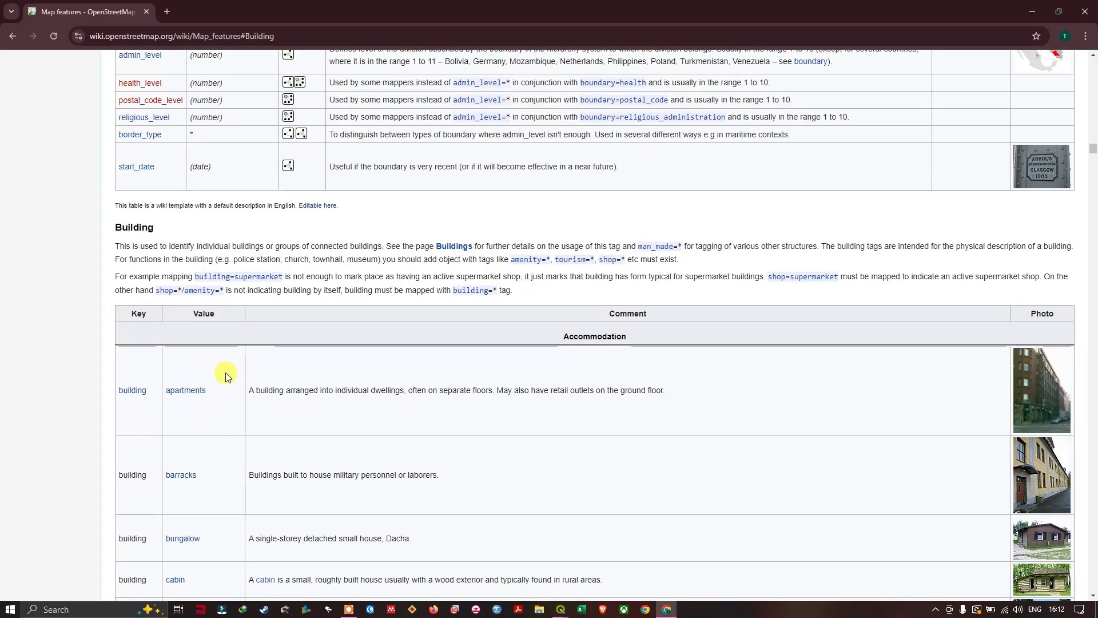
scroll(224, 369, down, 2)
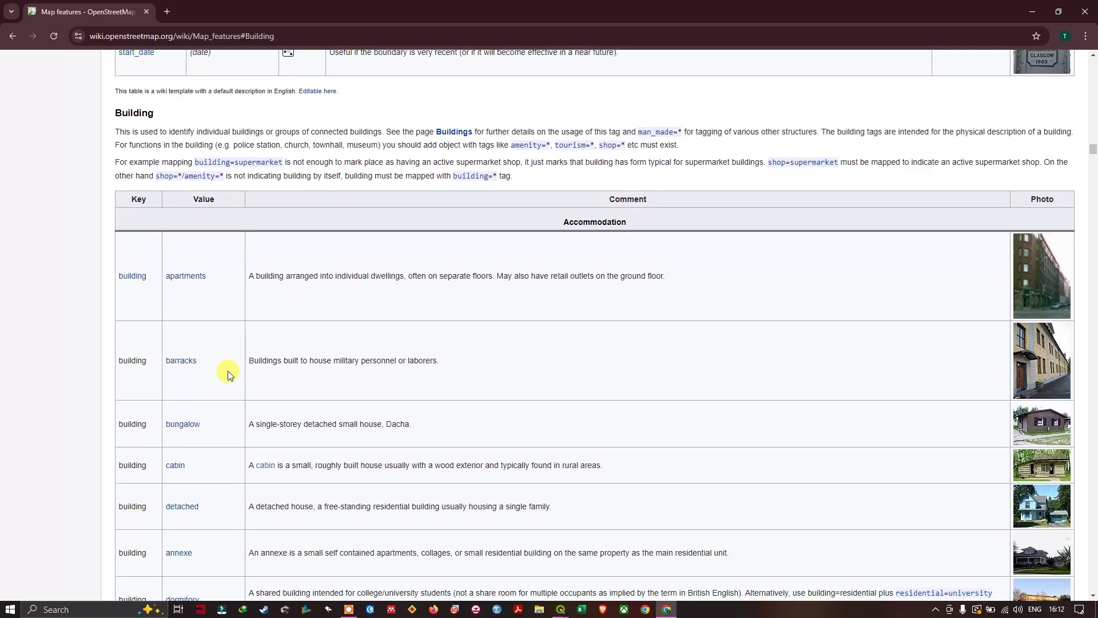
Step: Copy the key building from the wiki table and set it as the key of the QuickOSM quick query
scroll(228, 375, up, 1)
drag(147, 338, 121, 339)
key(ctrl+c)
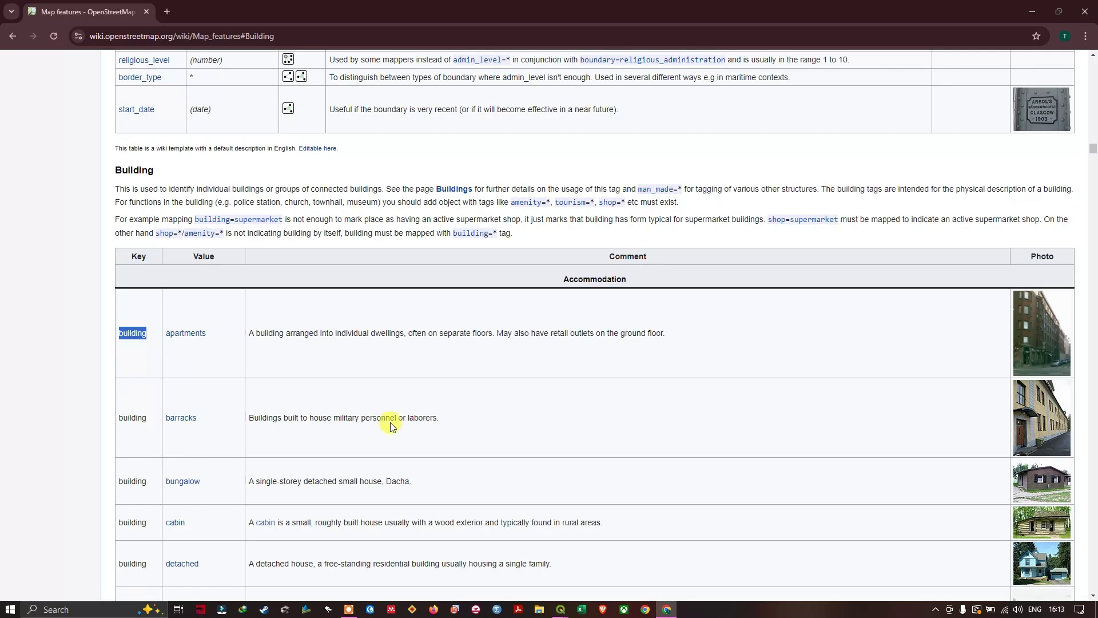
mouse_move(562, 610)
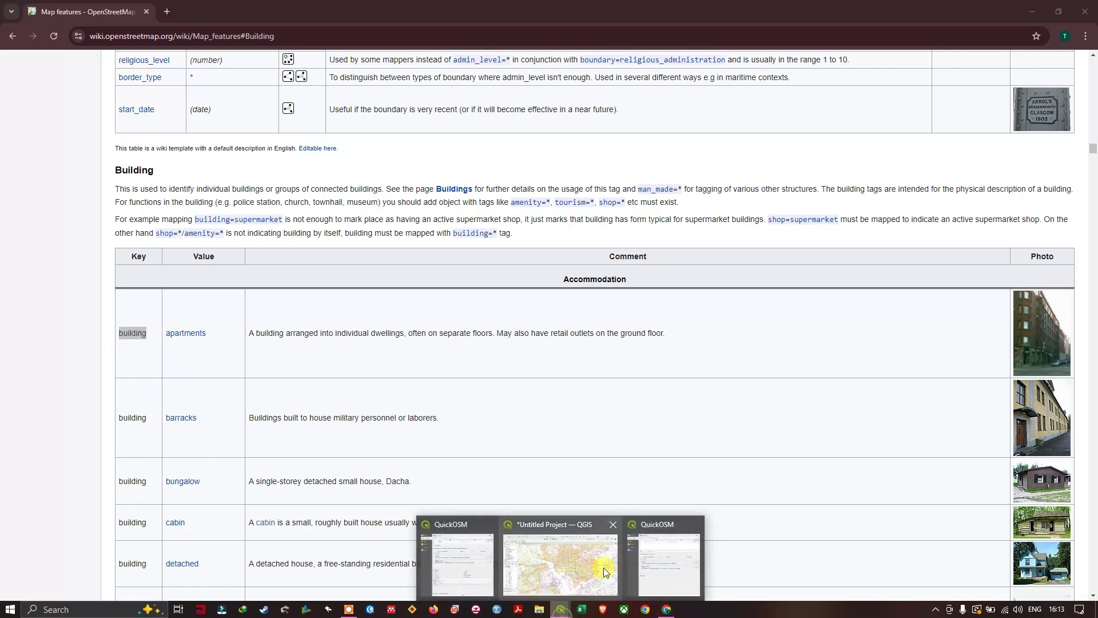
click(652, 566)
key(ctrl+v)
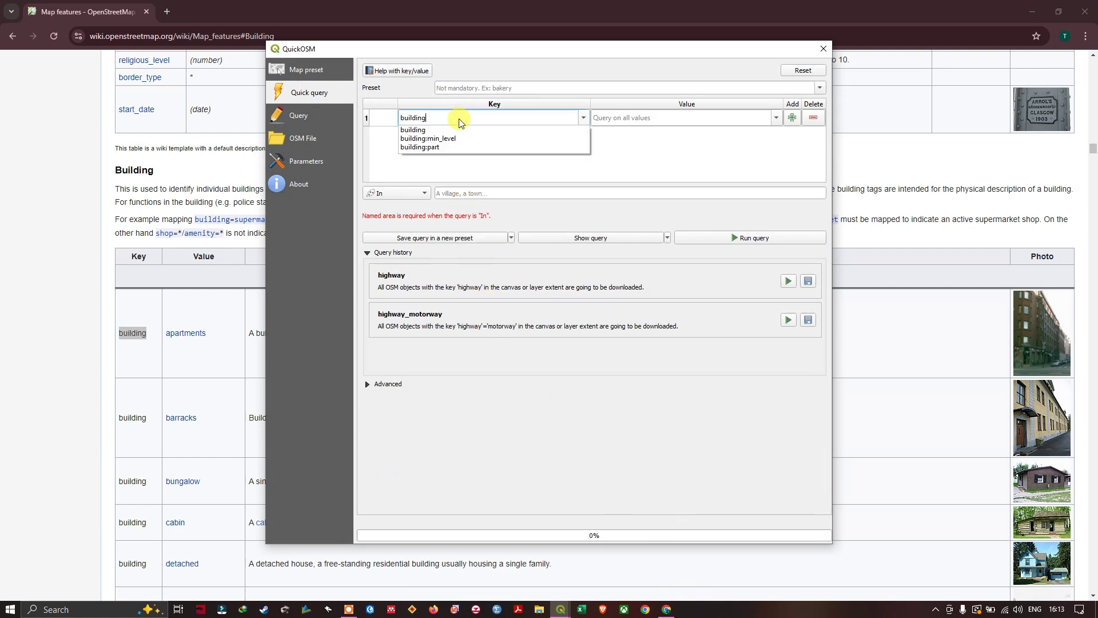
click(426, 131)
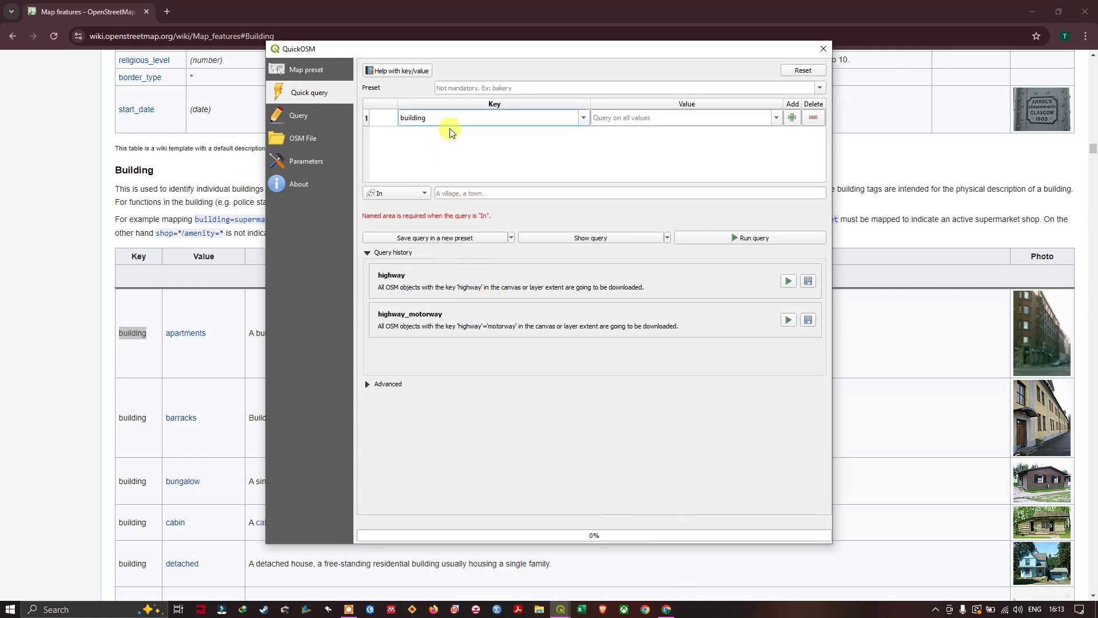
Step: Copy the value apartments from the wiki's building table and set it as the QuickOSM query's value
drag(221, 332, 170, 342)
key(ctrl+c)
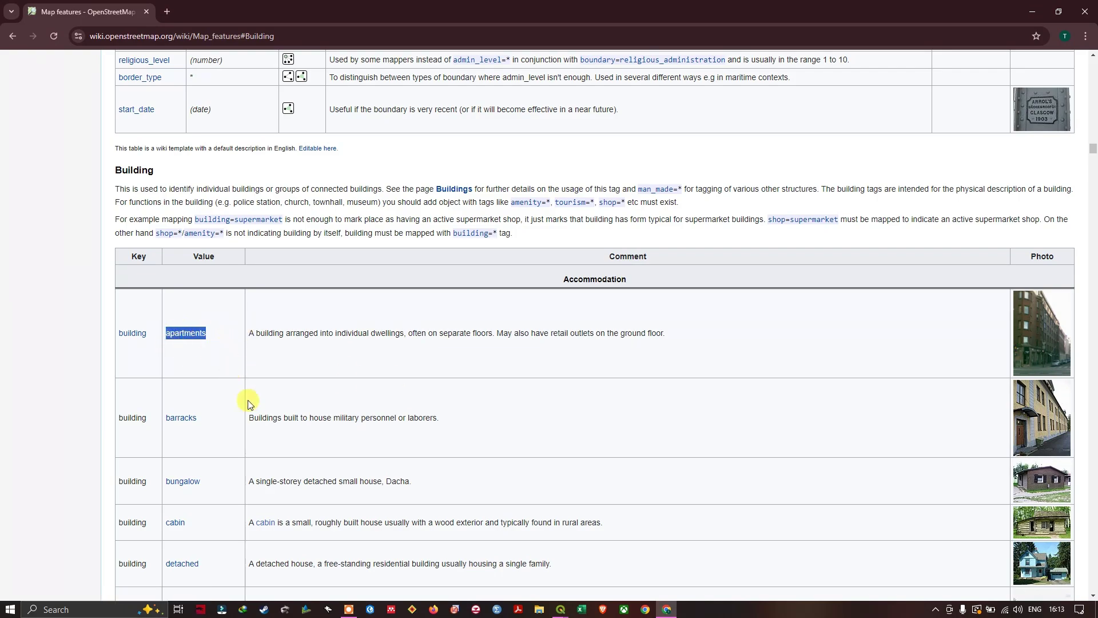
scroll(269, 434, down, 10)
scroll(266, 439, down, 6)
scroll(269, 437, up, 16)
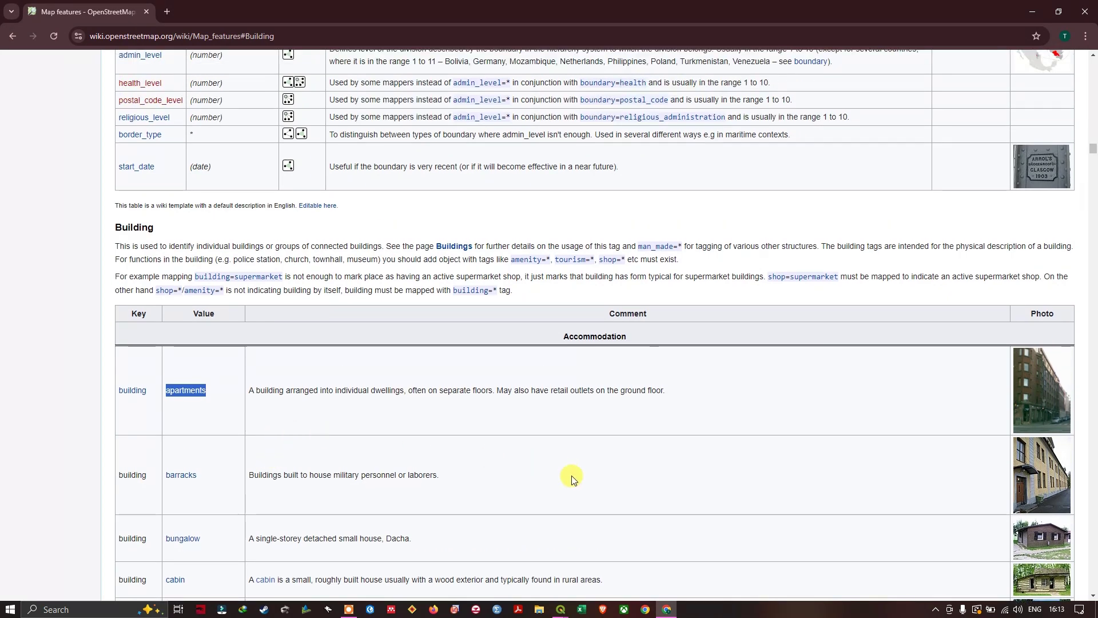
mouse_move(560, 609)
click(630, 569)
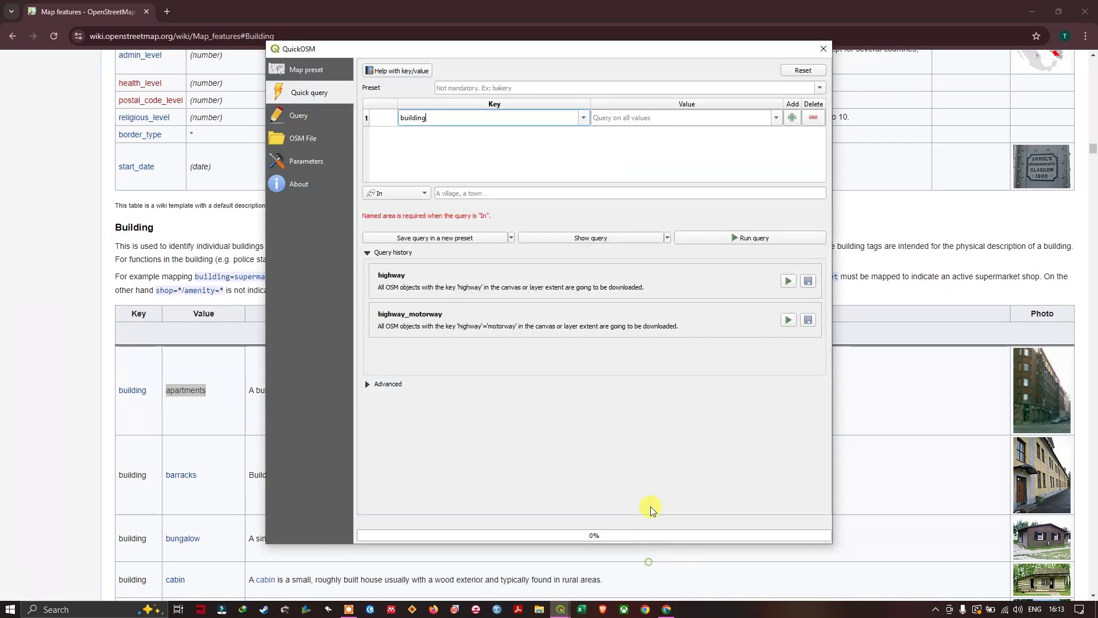
click(689, 116)
key(ctrl+v)
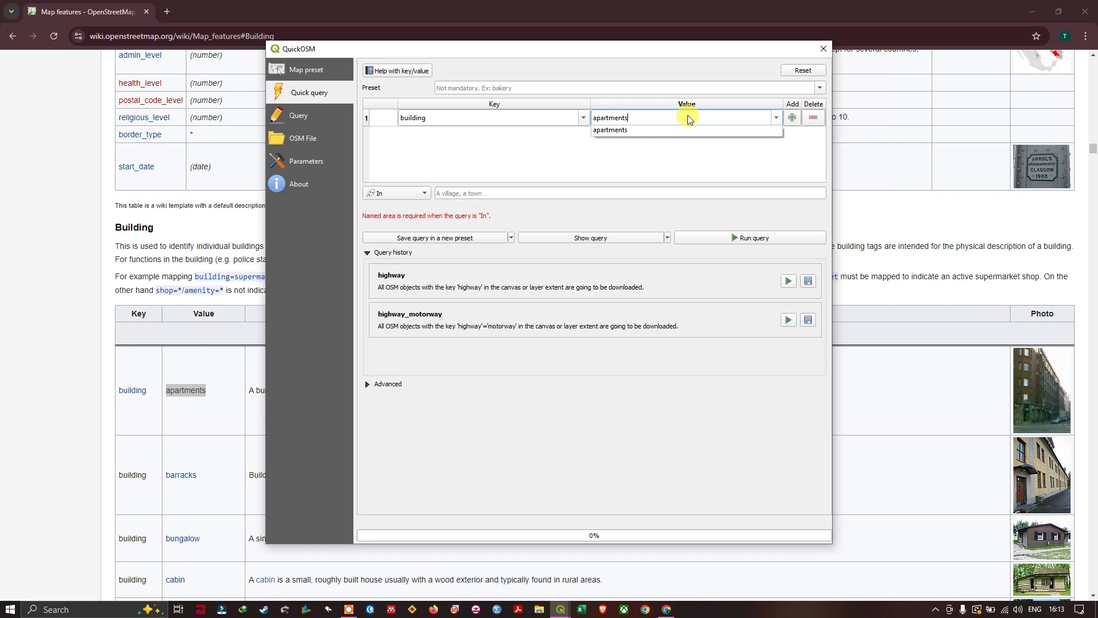
click(657, 131)
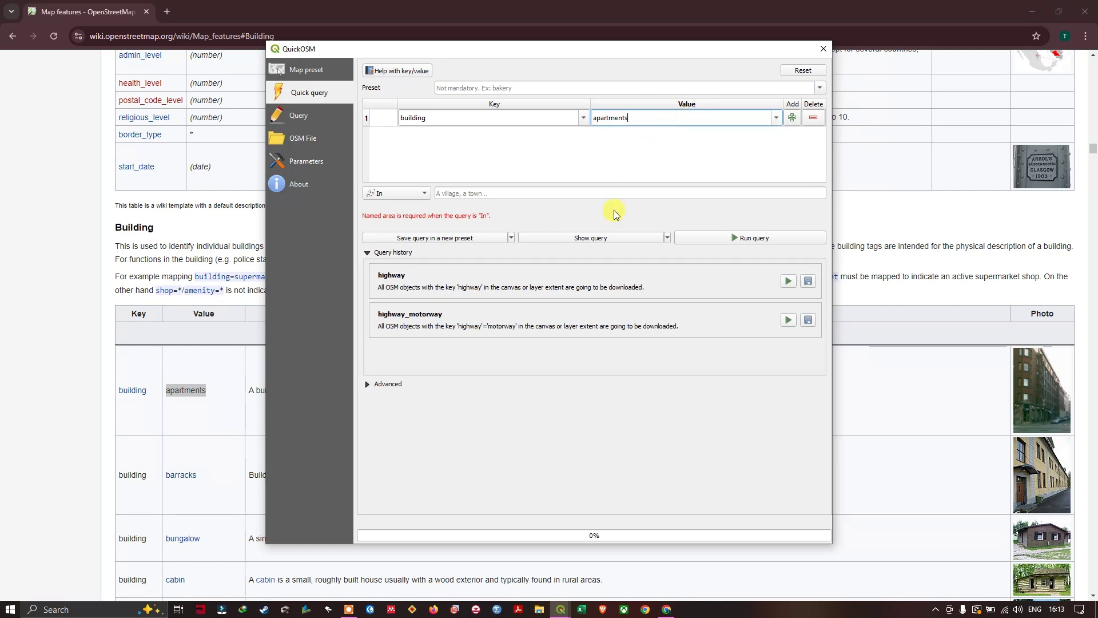
Step: Limit the building apartments query to the canvas extent, exclude points and lines from the output, and run it
click(419, 198)
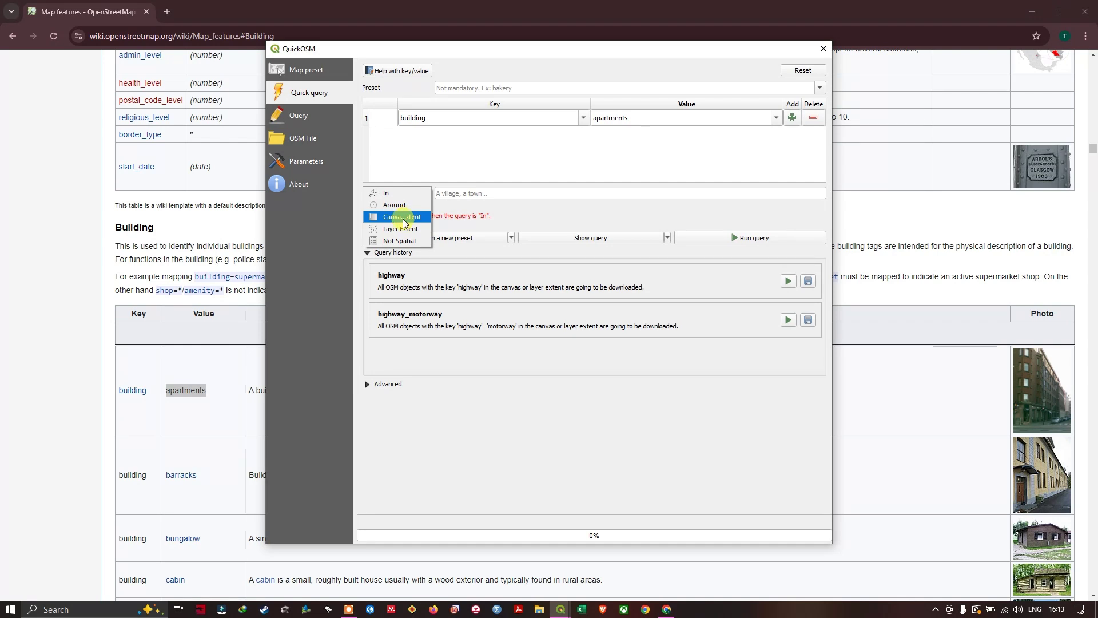
click(403, 220)
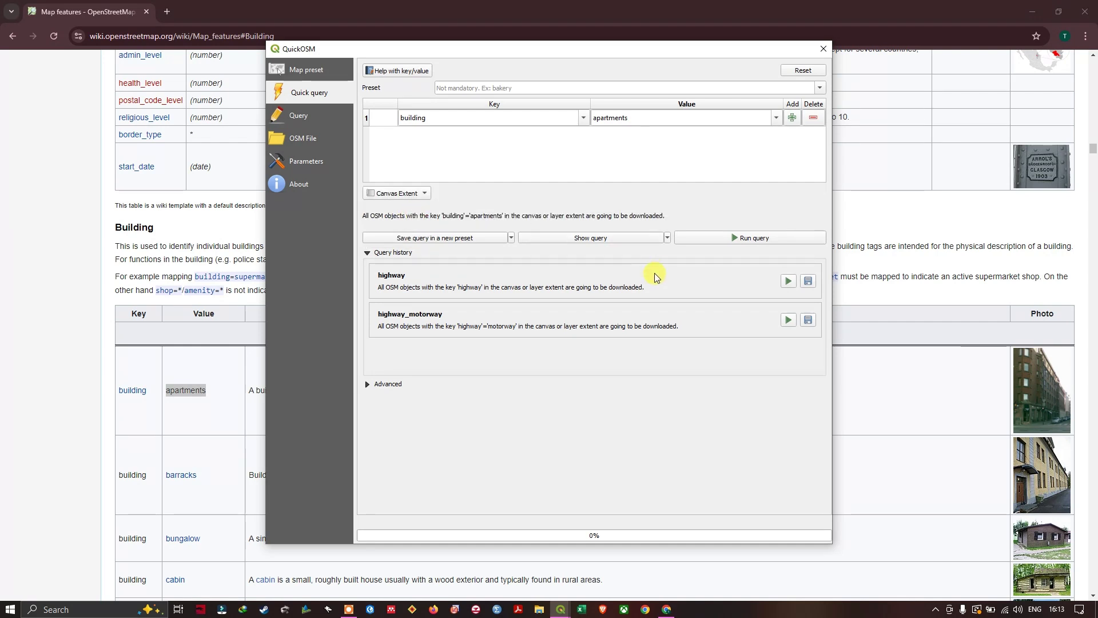
click(380, 384)
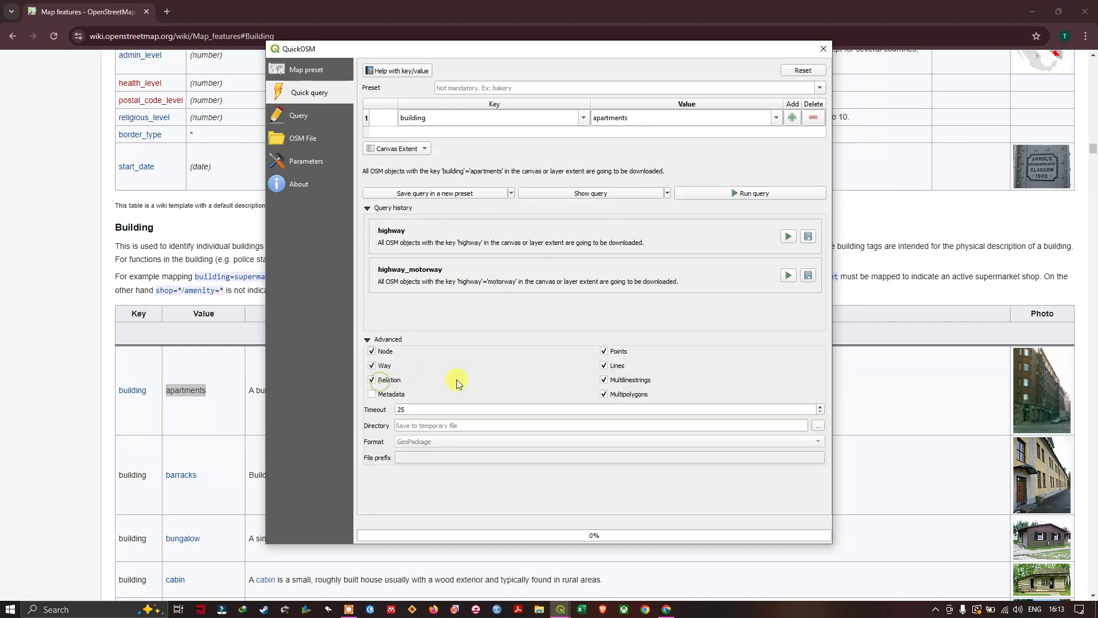
click(603, 352)
click(742, 194)
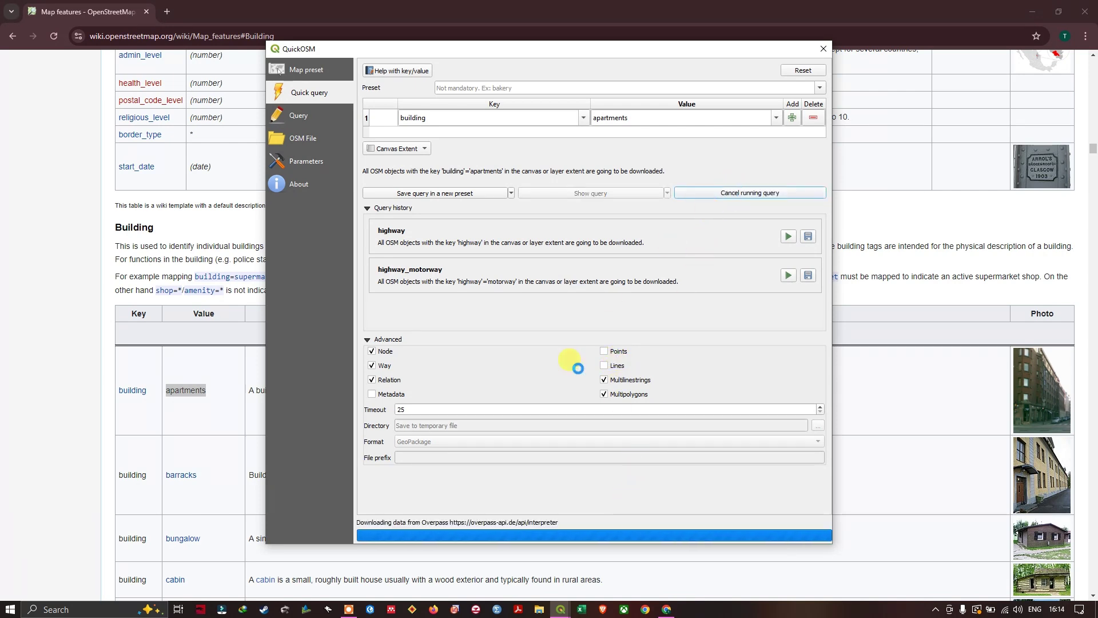
Step: Return to the main QGIS window, collapse the highway layer's legend and examine the distribution of the building_apartments polygons on the map
mouse_move(561, 608)
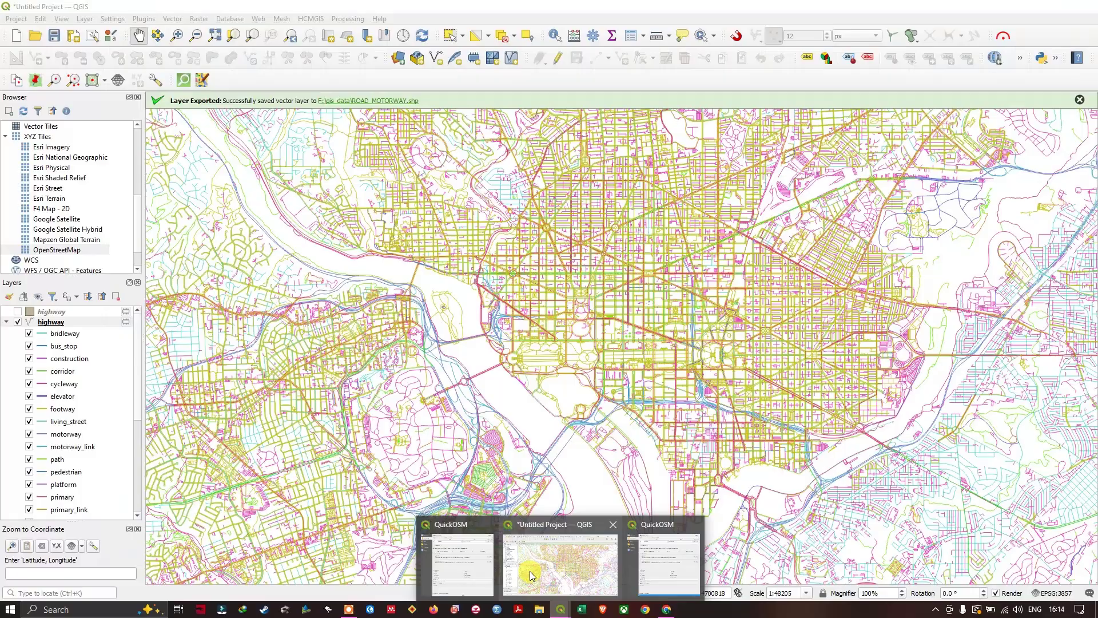
click(531, 571)
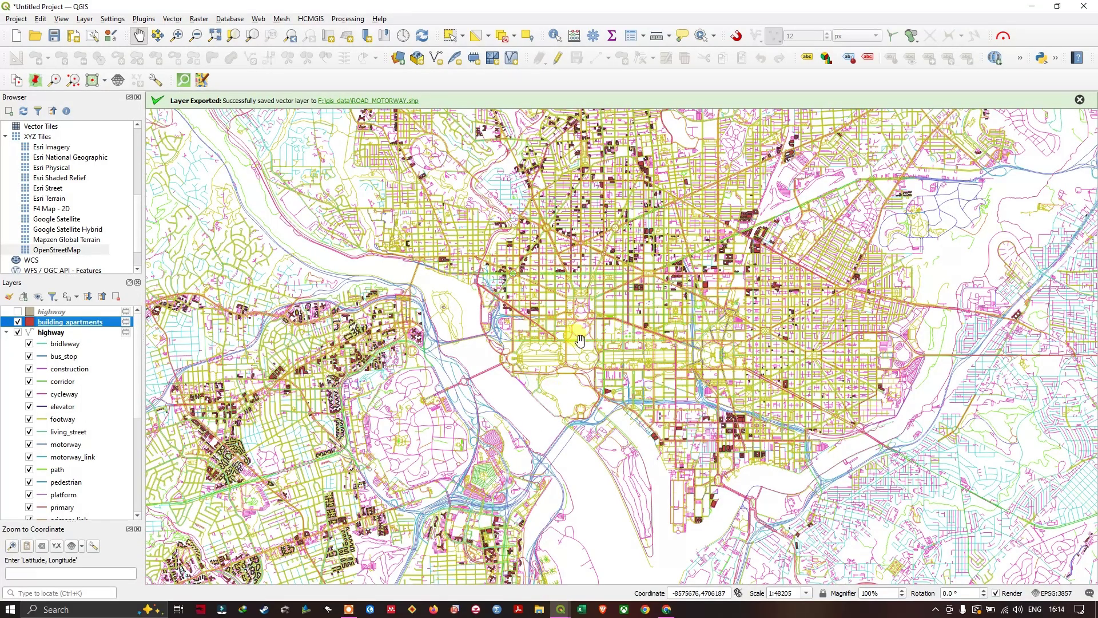
scroll(393, 362, down, 1)
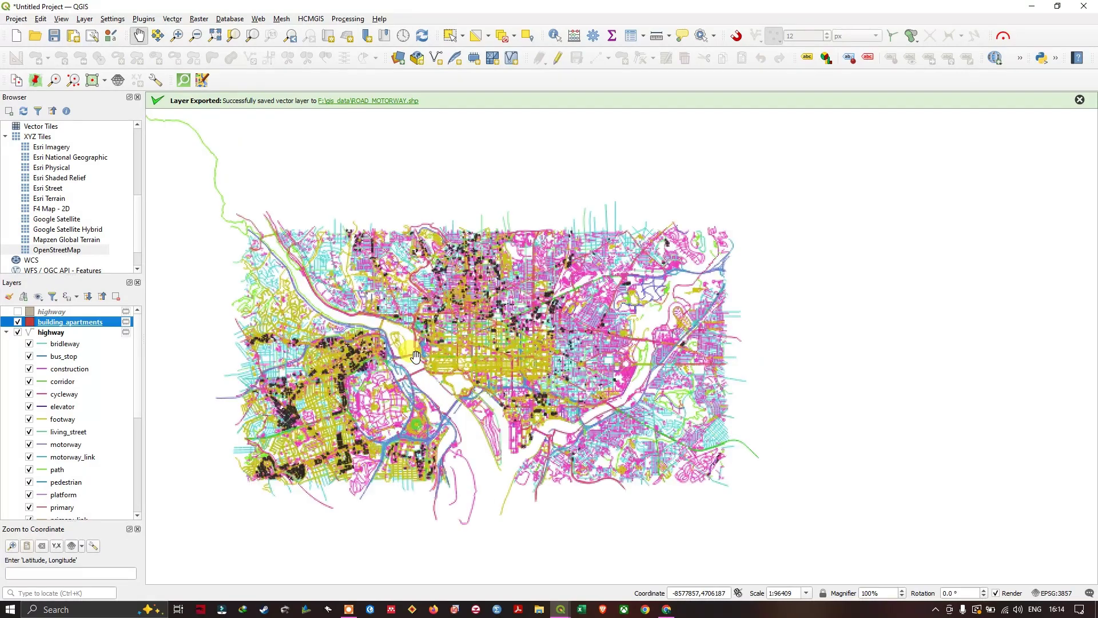
scroll(393, 362, up, 1)
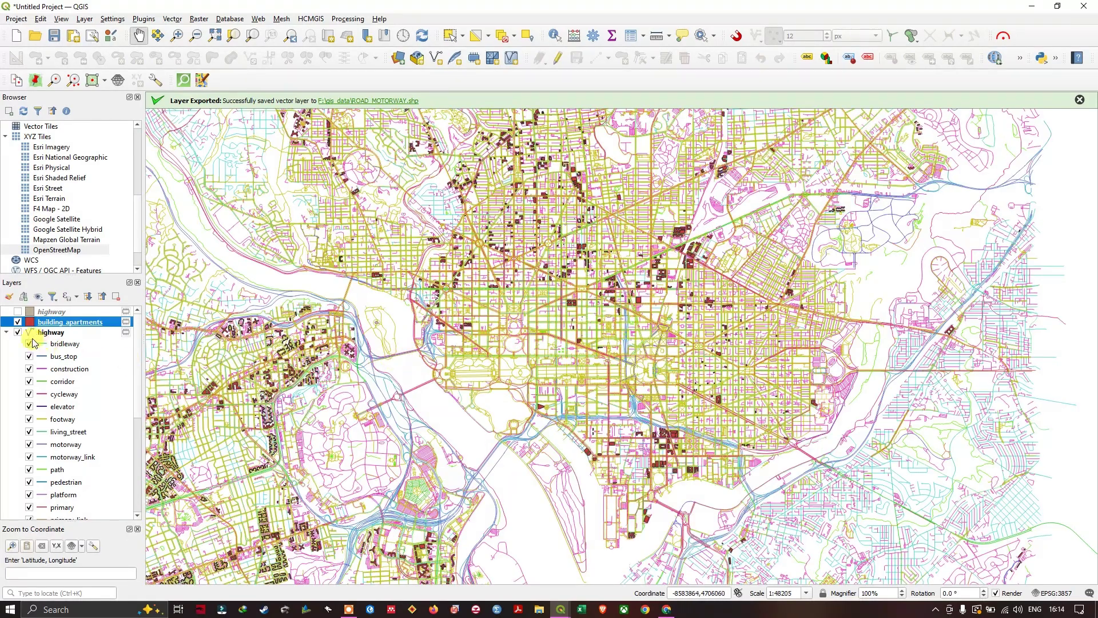
click(6, 333)
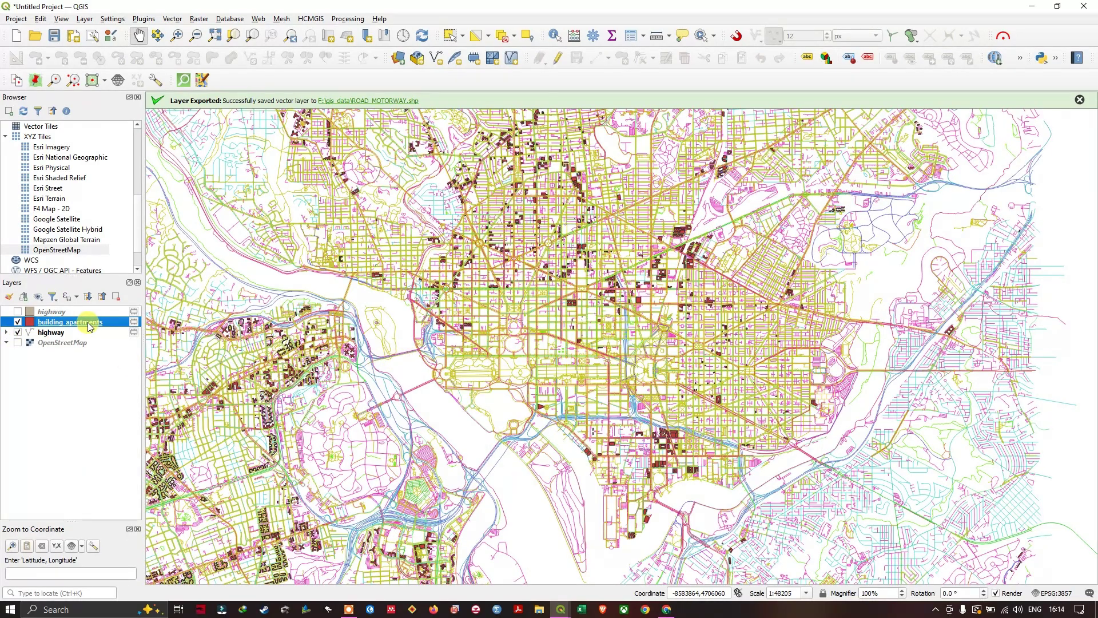
scroll(273, 403, down, 1)
scroll(585, 352, up, 2)
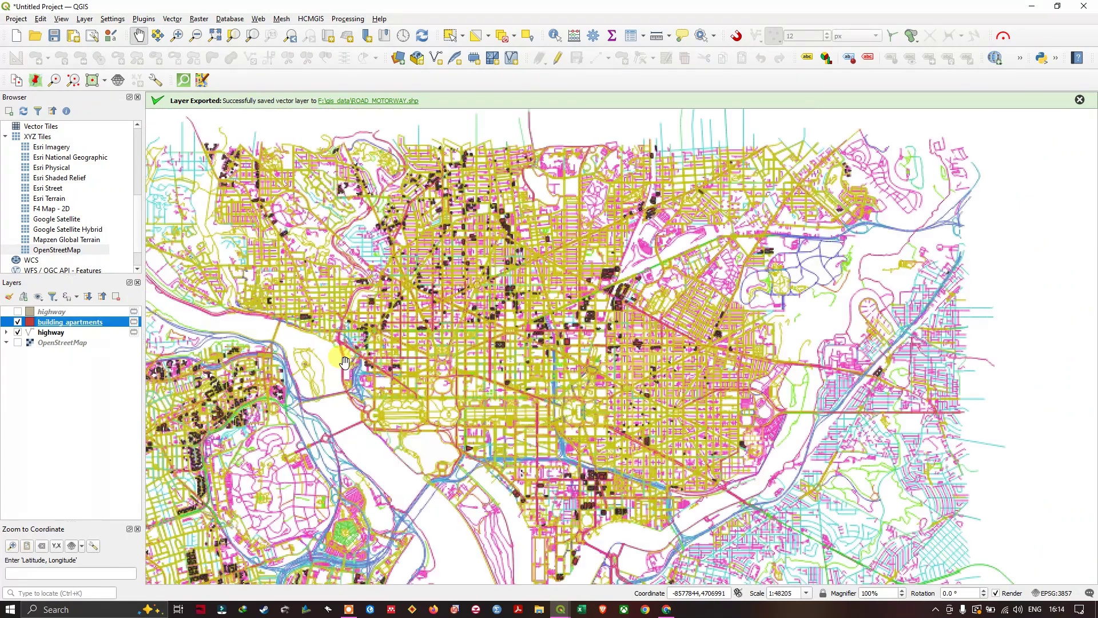
scroll(585, 352, down, 1)
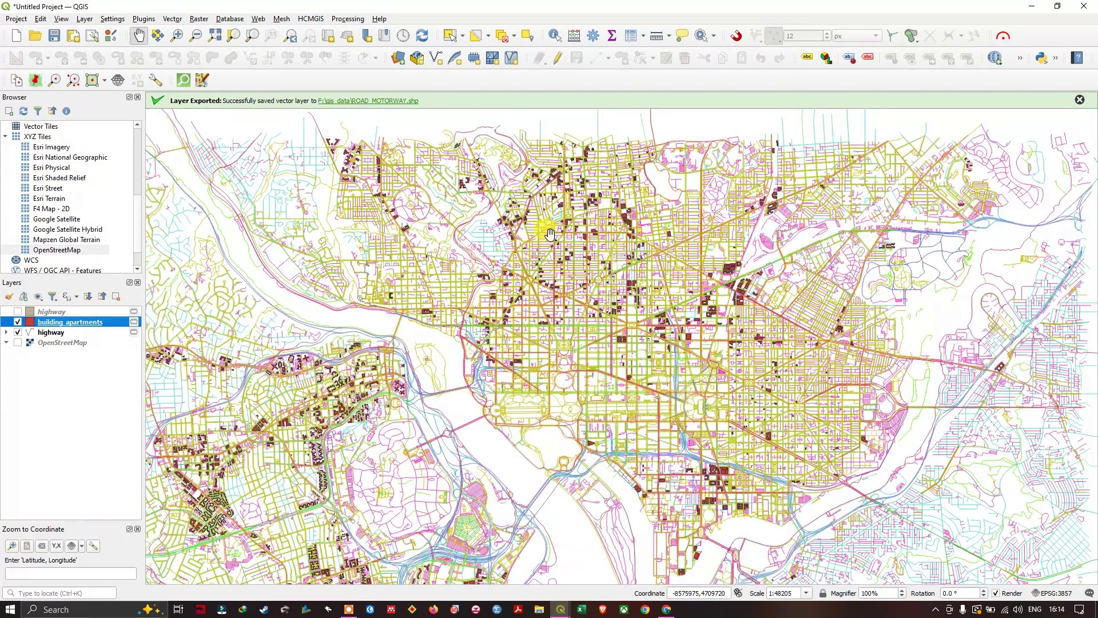
scroll(531, 247, down, 1)
scroll(531, 247, up, 1)
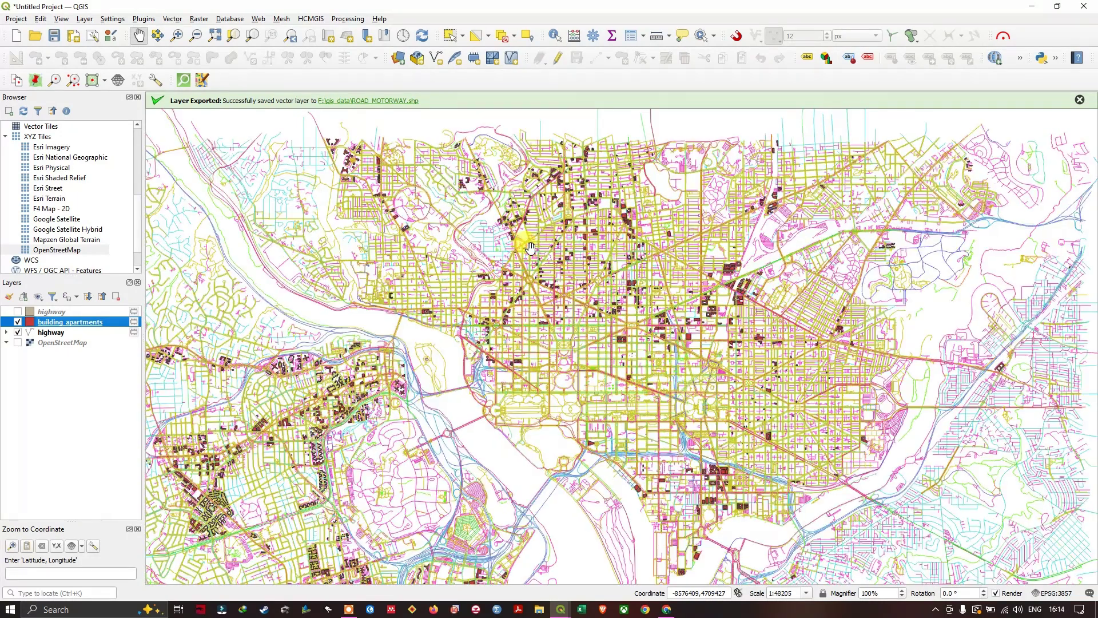
scroll(522, 238, up, 1)
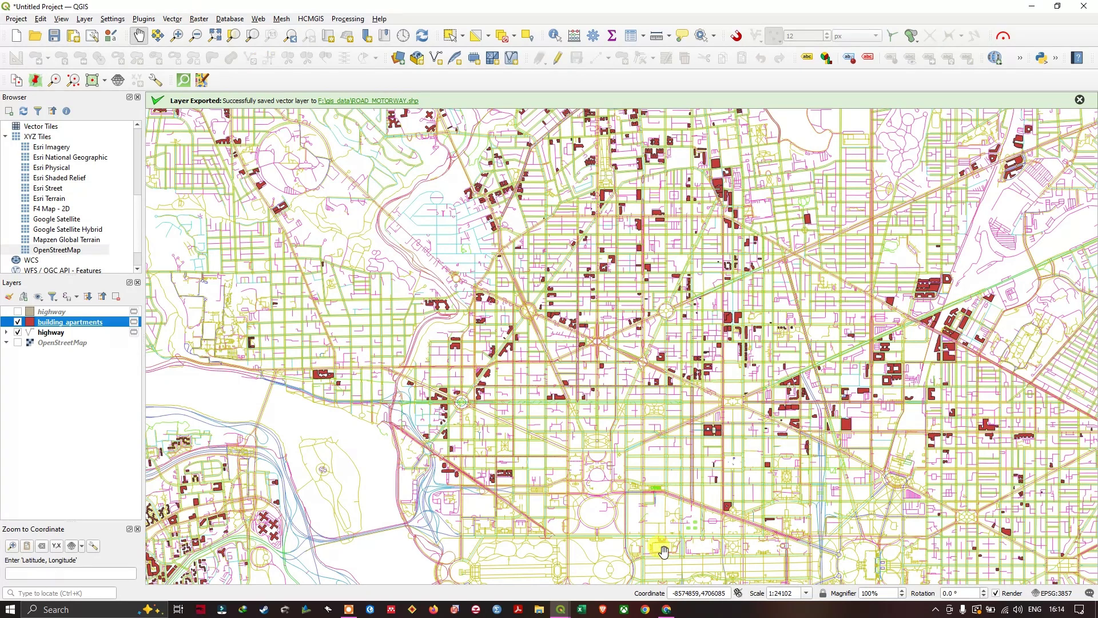
Step: Clear the apartments value in QuickOSM, download all building objects for the canvas extent, and close the query dialog
click(570, 611)
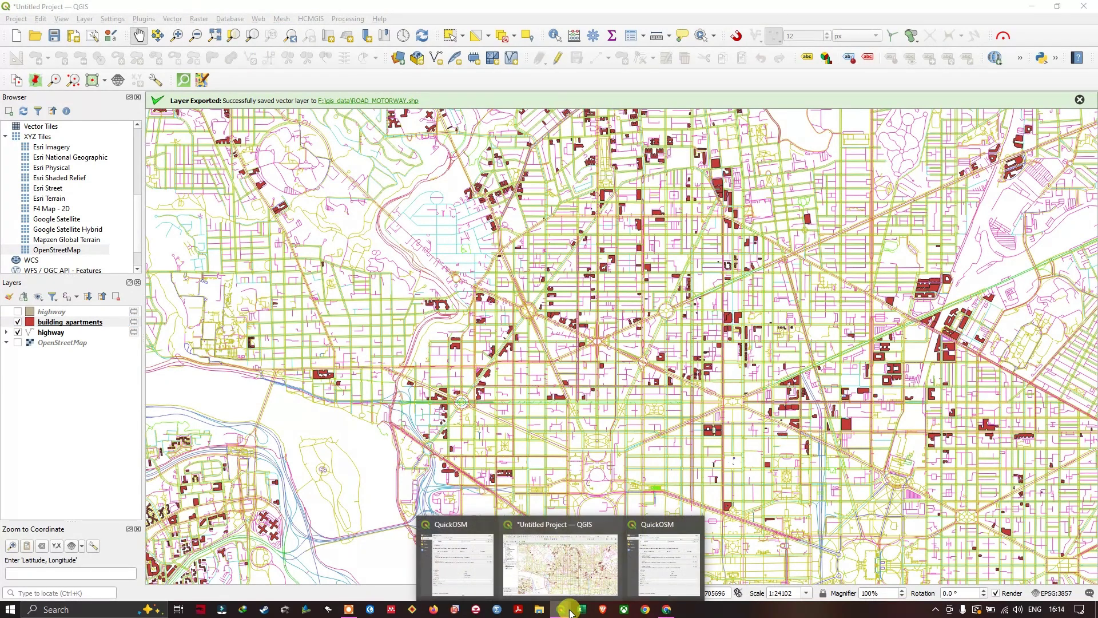
click(658, 557)
double_click(643, 120)
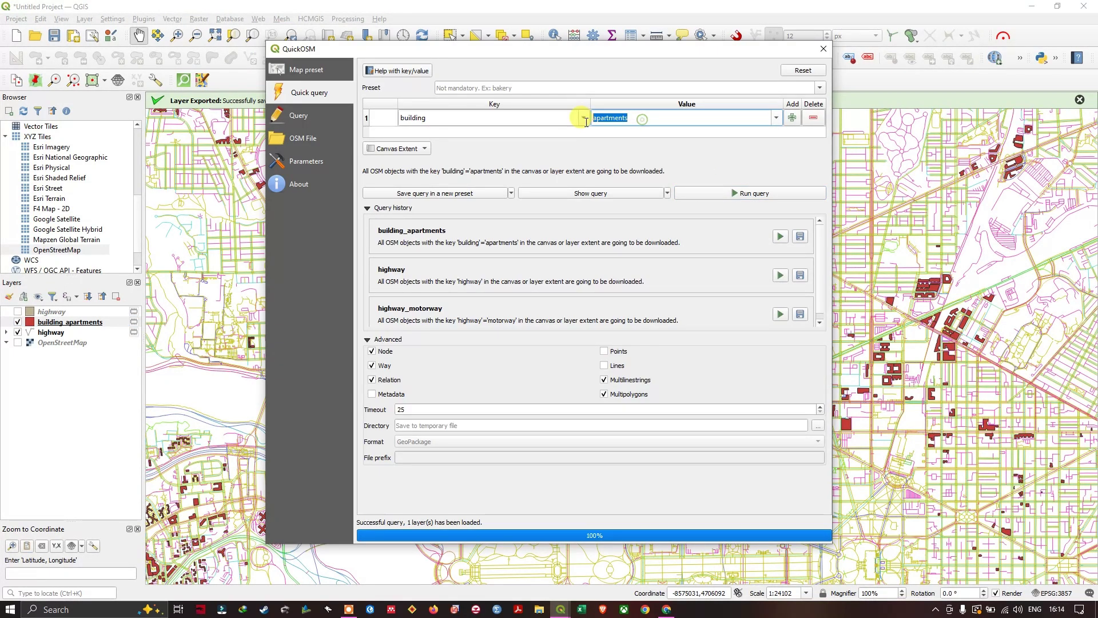
key(BackSpace)
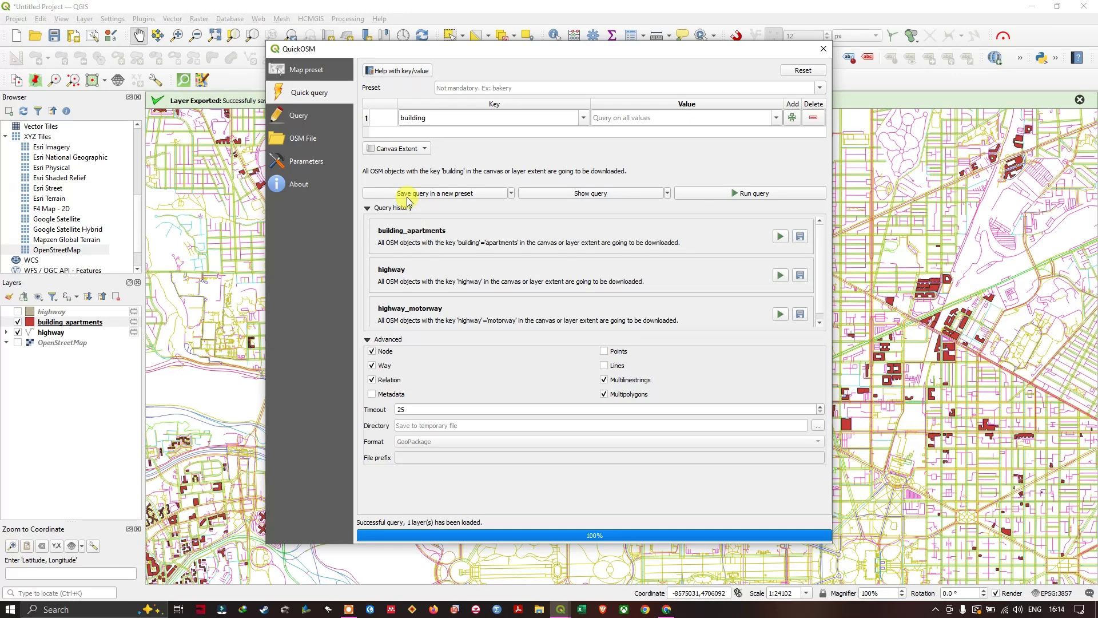
click(417, 152)
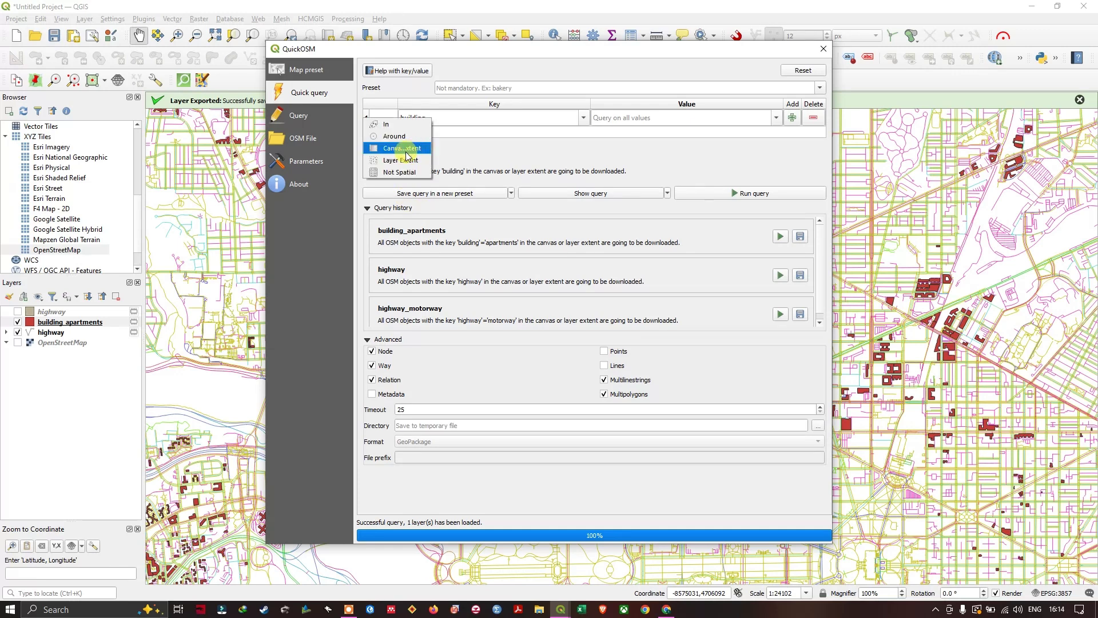
click(406, 150)
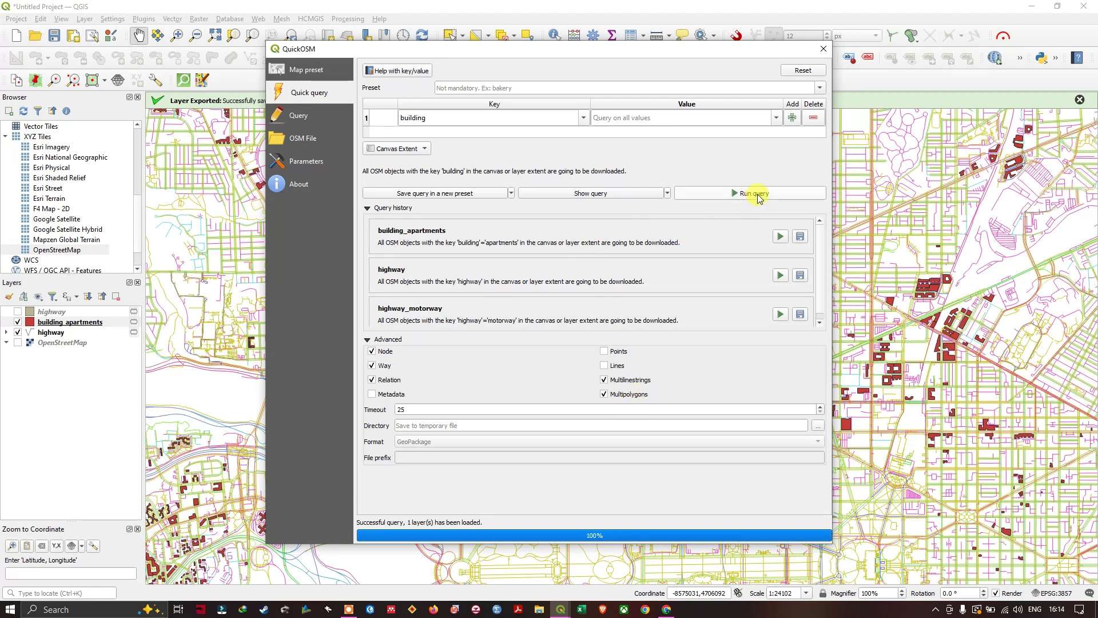
click(405, 148)
click(412, 148)
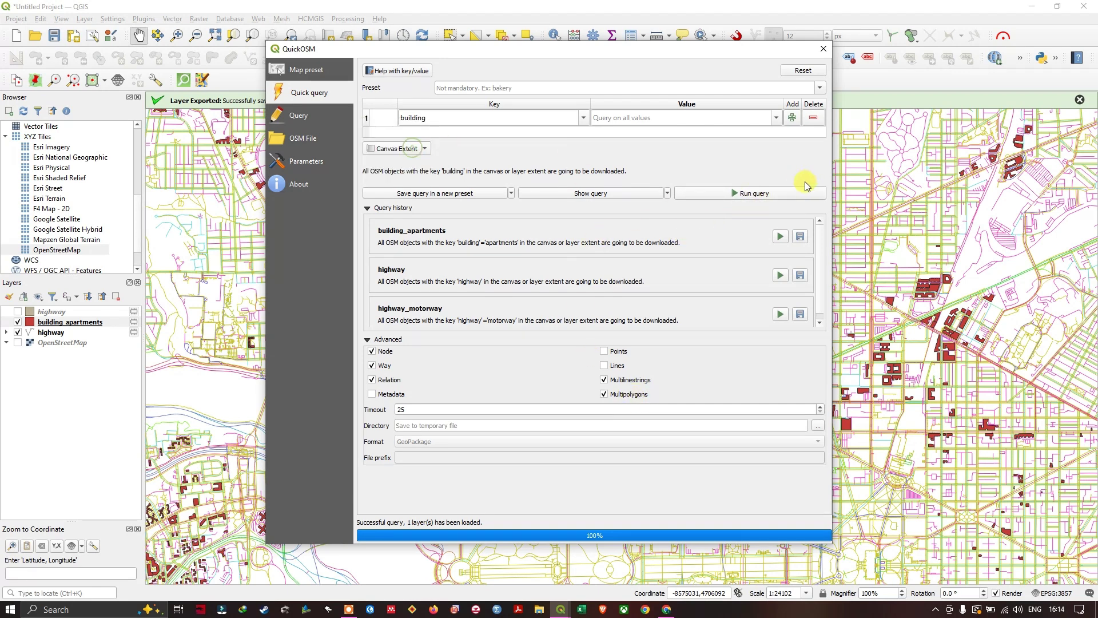
click(774, 194)
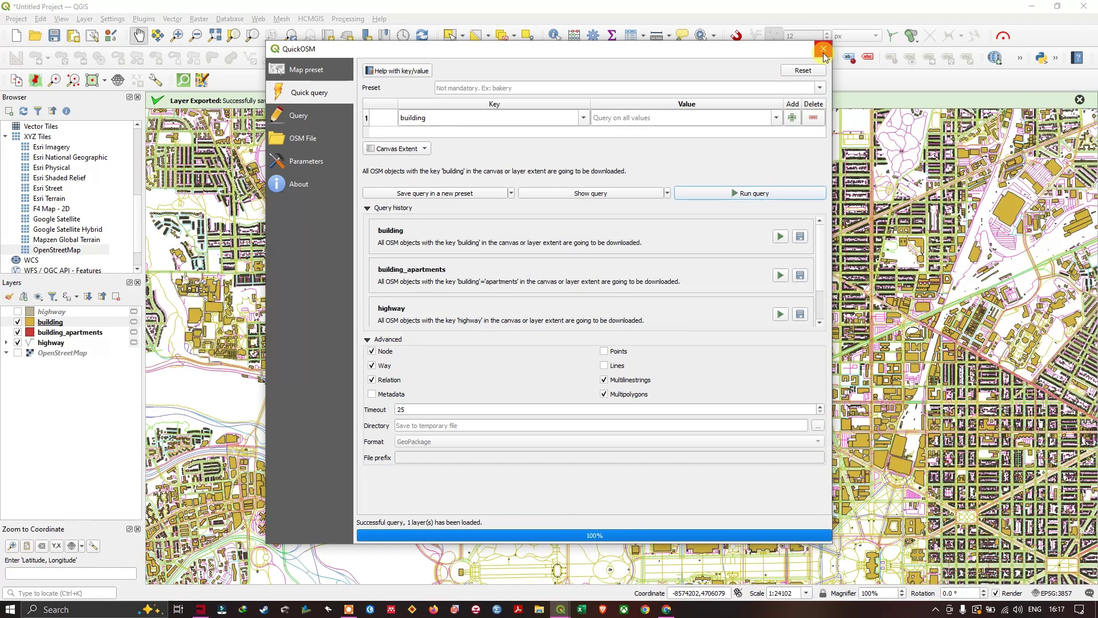
click(824, 50)
Step: Examine the building layer's coverage and footprints on the map, and bring up the remaining QuickOSM window with the highway query
scroll(526, 354, down, 1)
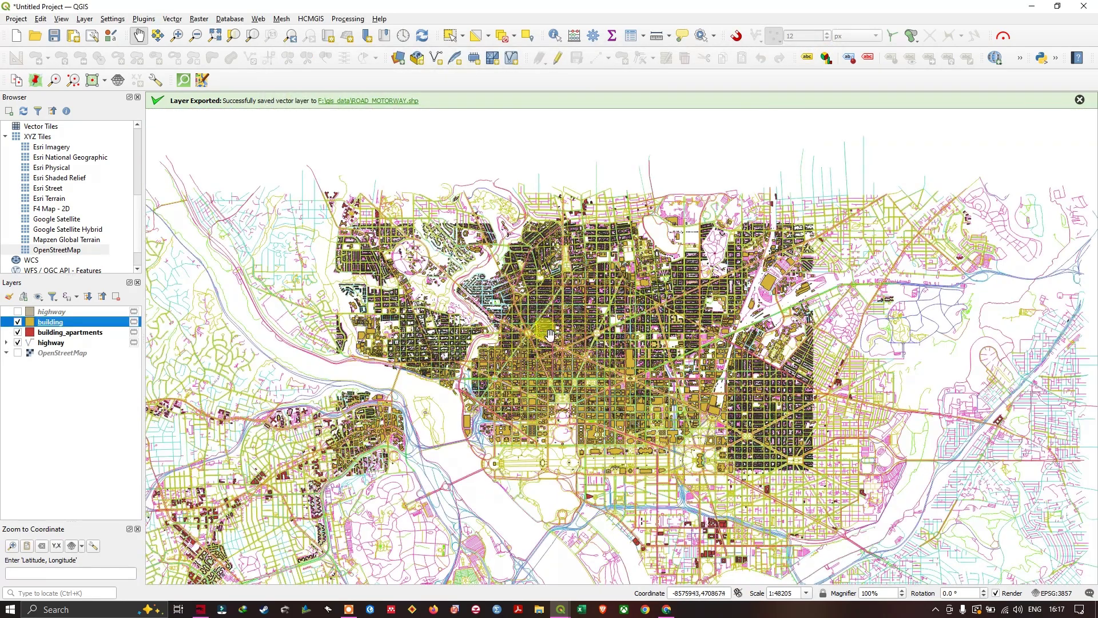
scroll(553, 330, up, 1)
scroll(528, 348, down, 1)
scroll(321, 475, up, 1)
scroll(452, 403, down, 1)
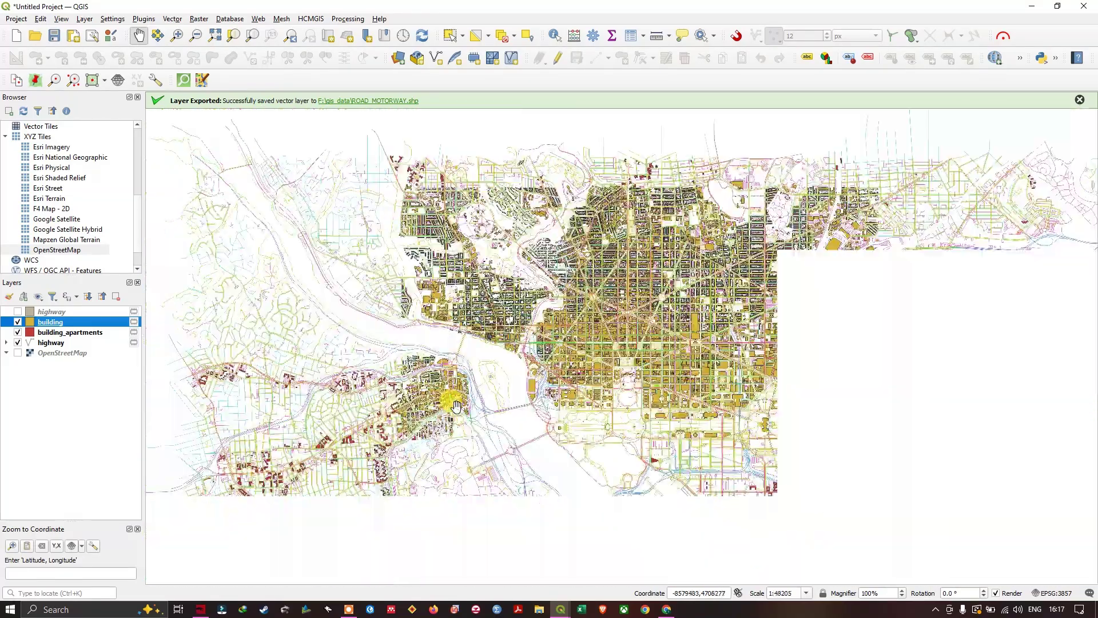
scroll(738, 302, up, 2)
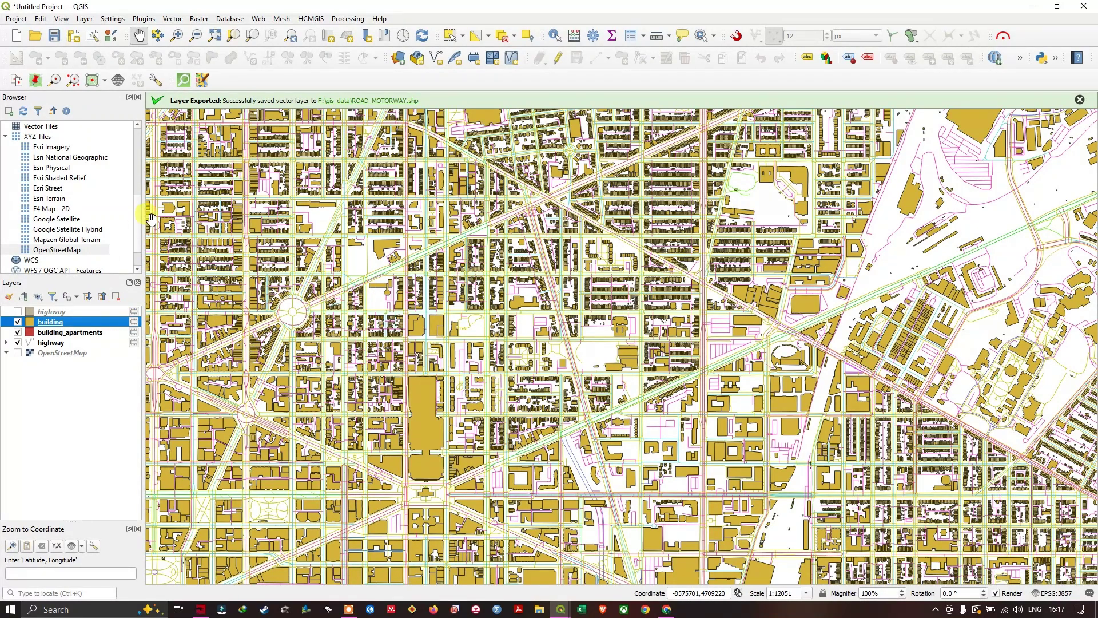
mouse_move(561, 607)
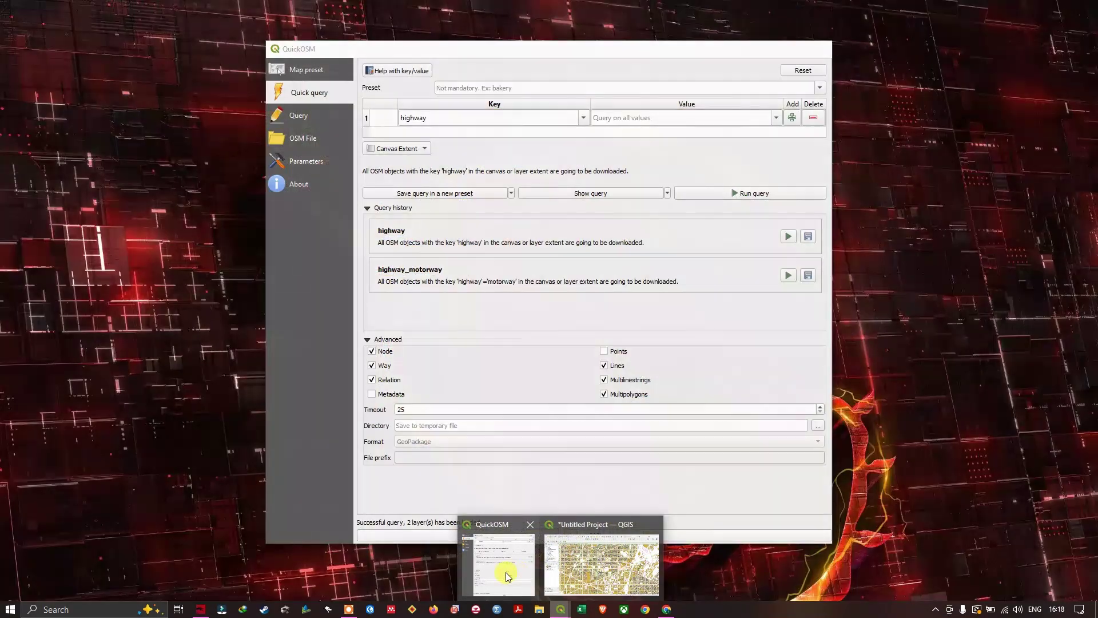
click(506, 572)
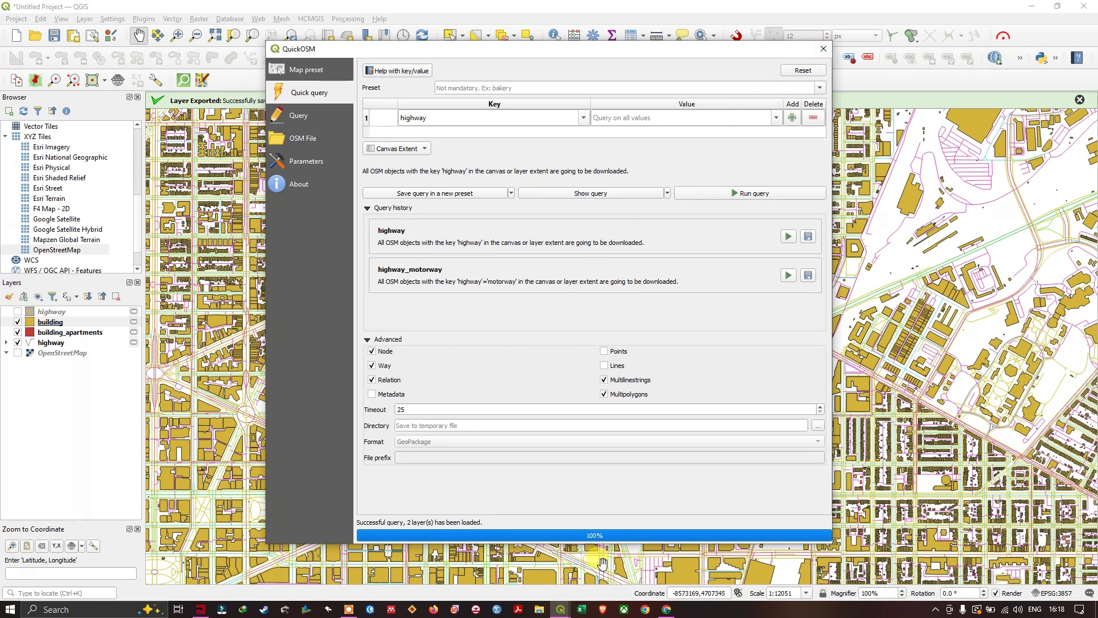
Step: Switch to the OpenStreetMap wiki's Map features page in the browser and look through its table of contents for other feature categories
click(666, 610)
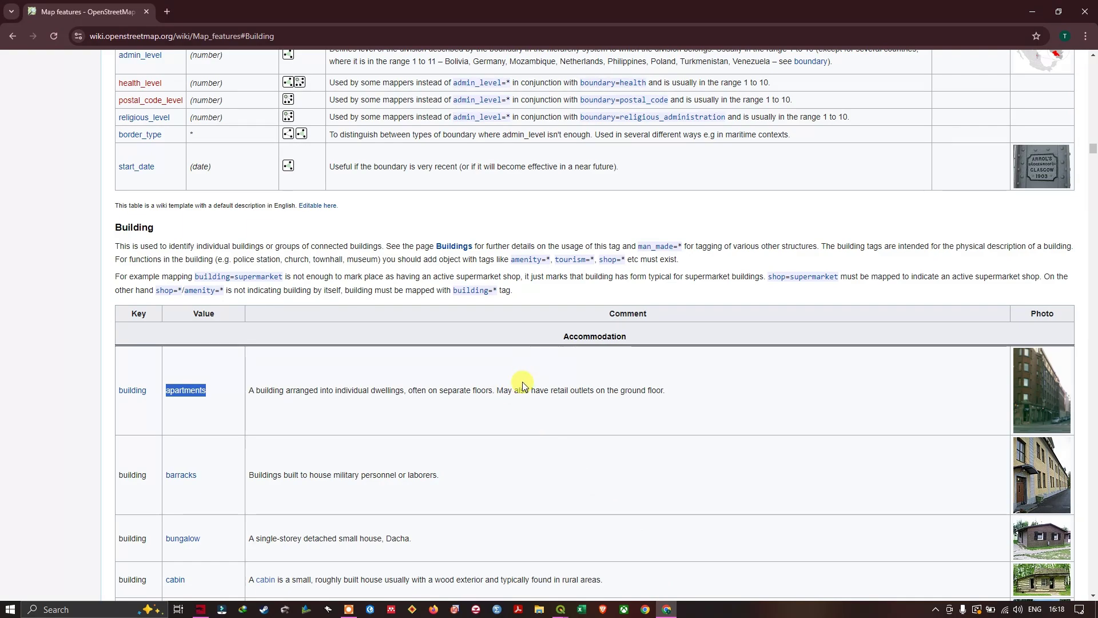
scroll(523, 382, up, 20)
scroll(554, 411, up, 20)
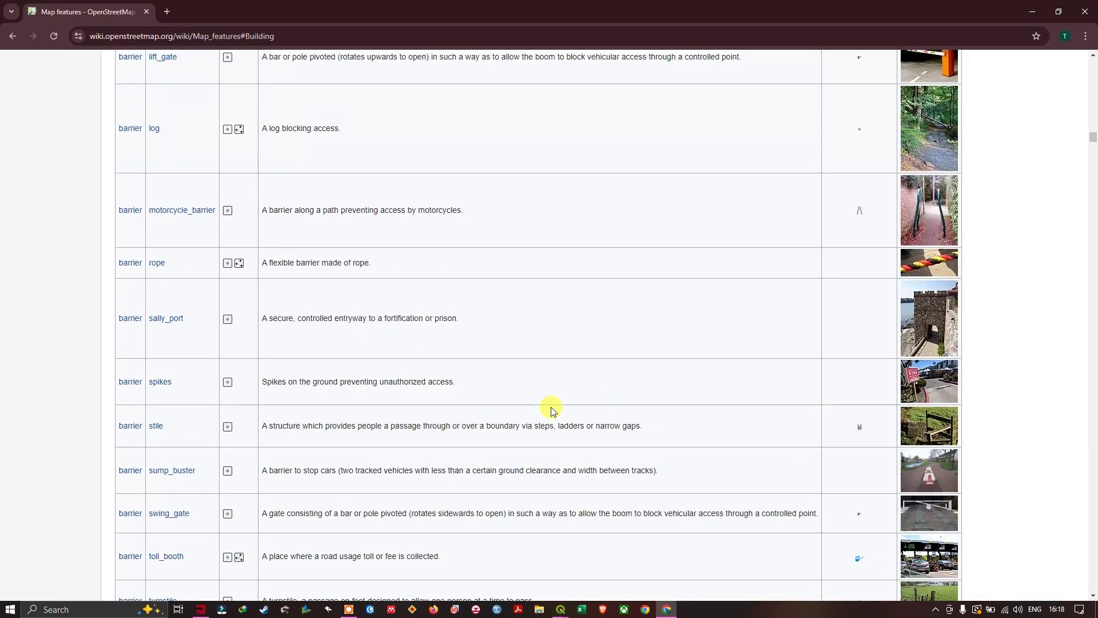
scroll(562, 424, up, 15)
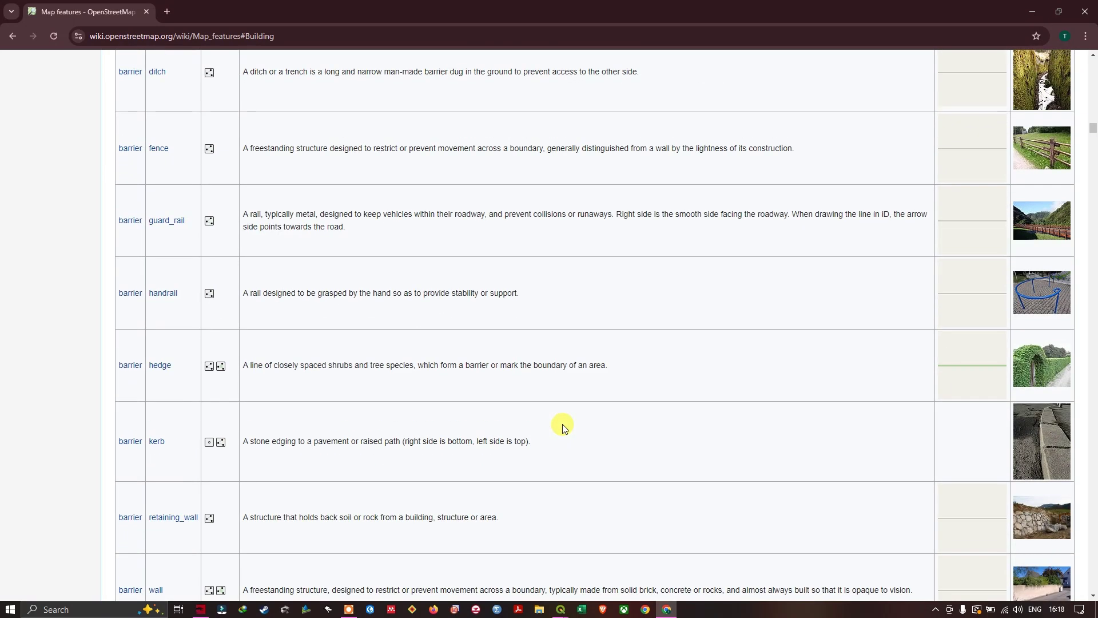
scroll(172, 320, down, 2)
scroll(183, 326, down, 6)
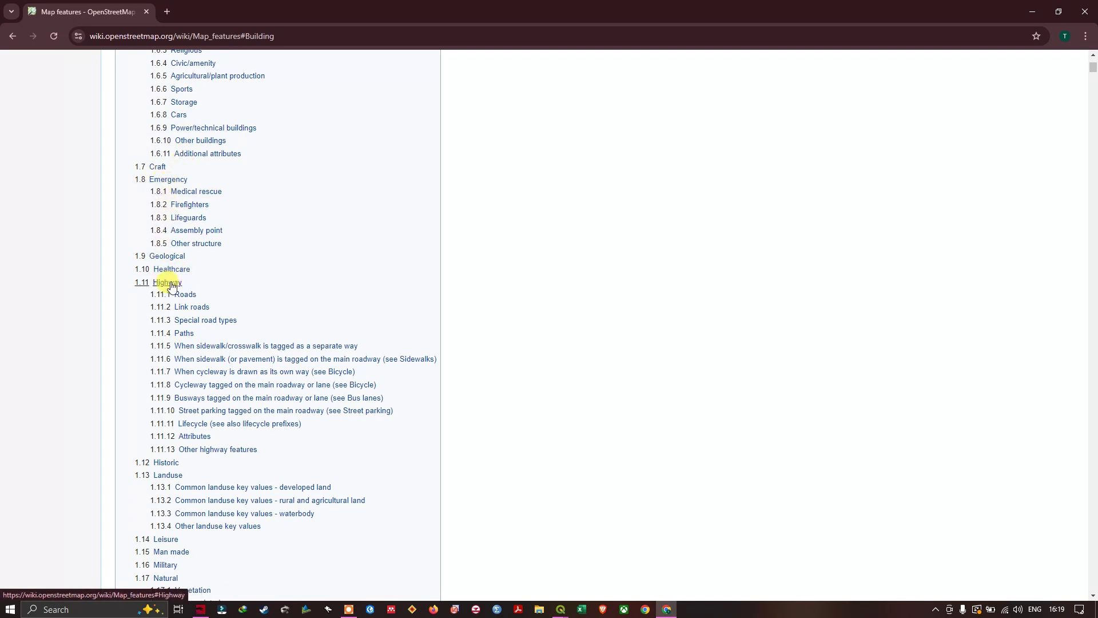
scroll(179, 321, down, 1)
scroll(171, 343, down, 1)
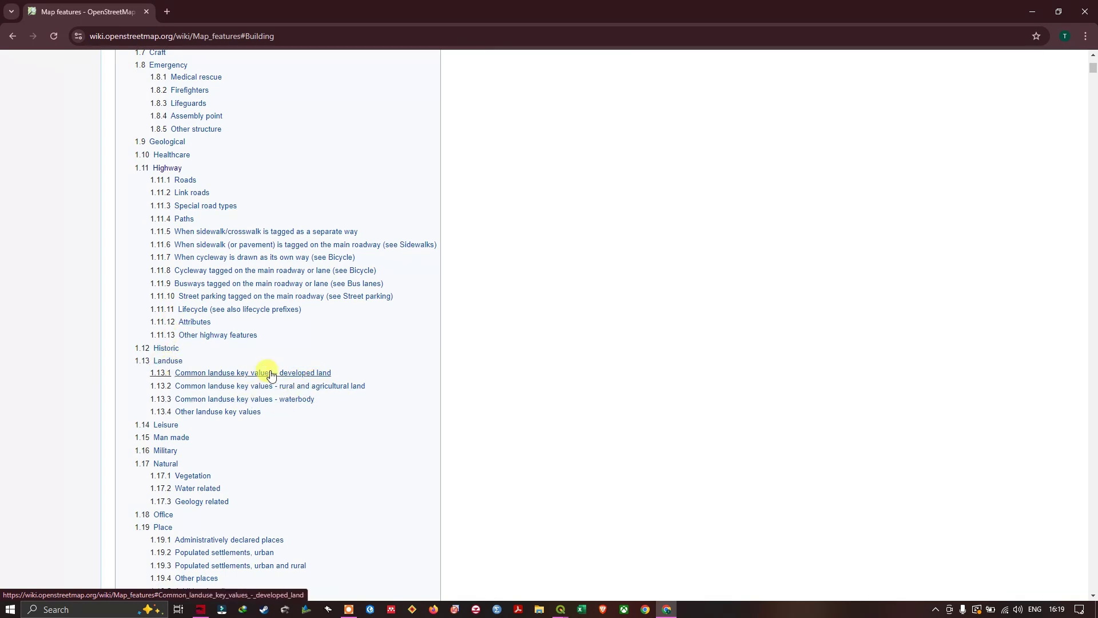
scroll(238, 375, down, 1)
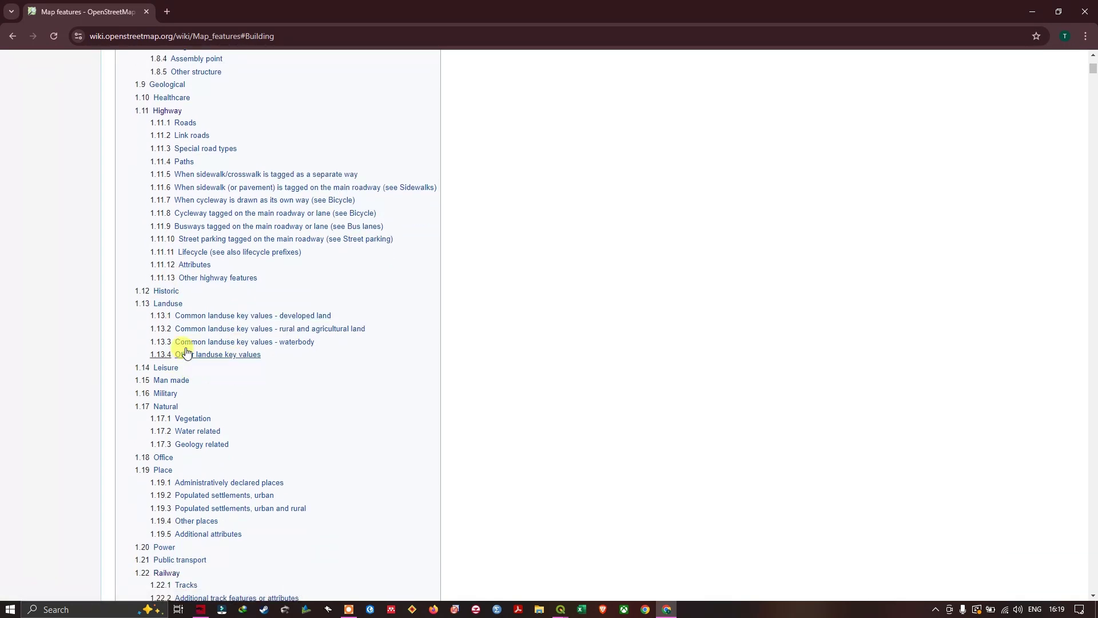
scroll(245, 329, down, 2)
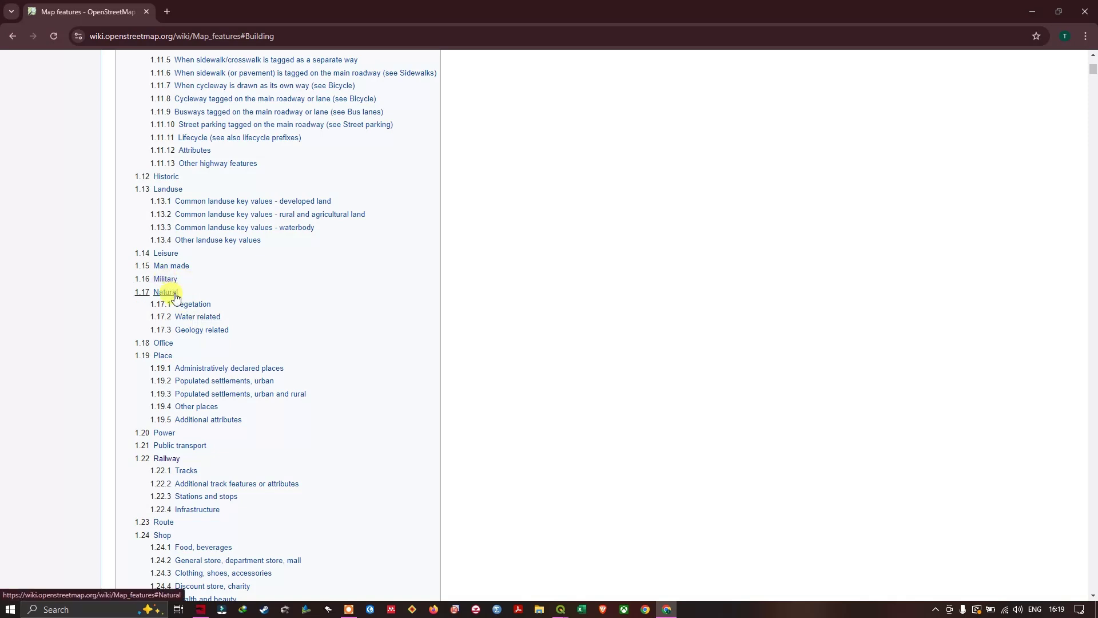
scroll(172, 286, down, 1)
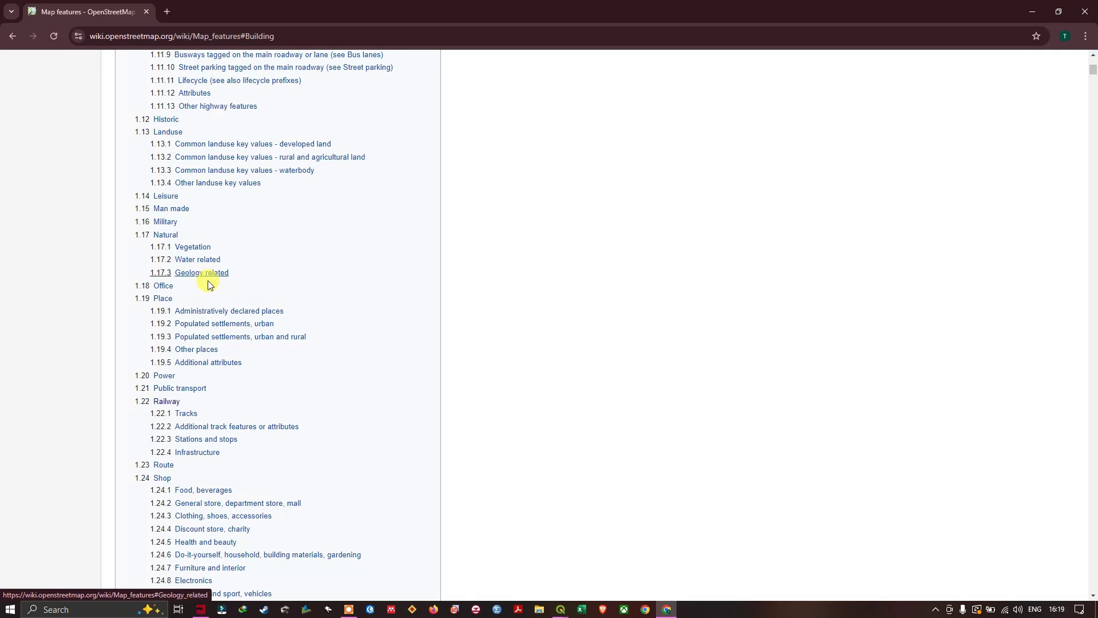
scroll(207, 281, down, 1)
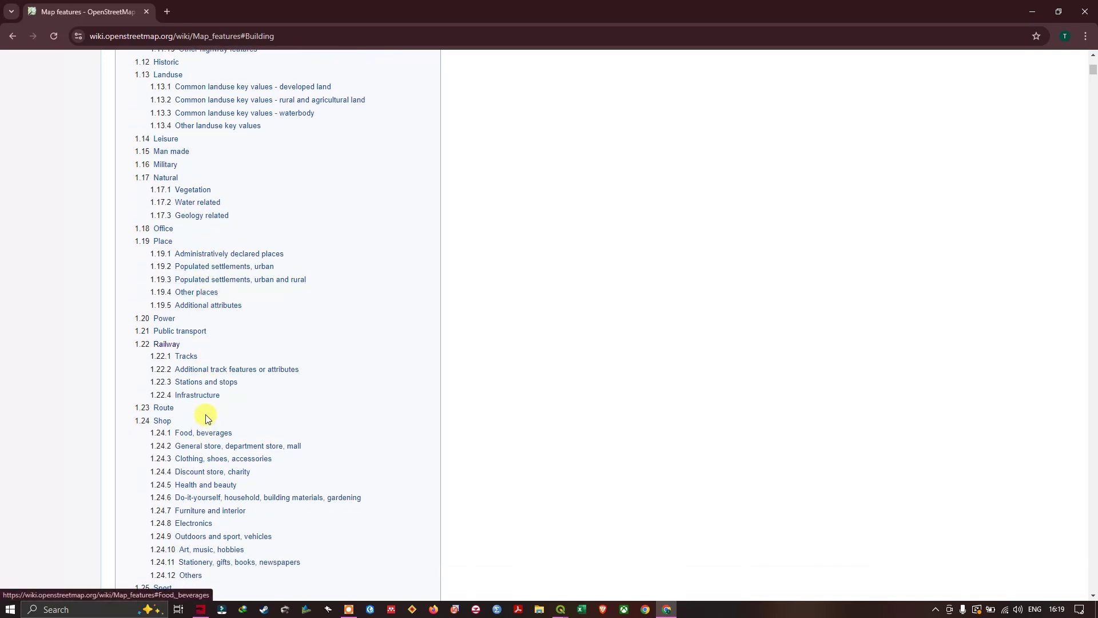
scroll(207, 421, down, 1)
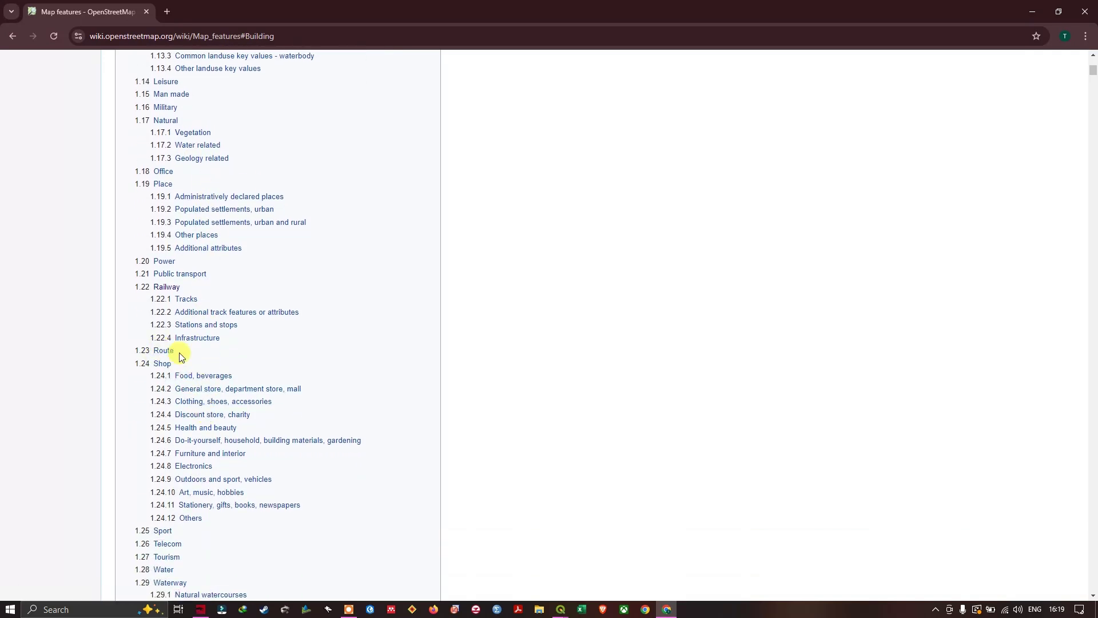
Step: Open the Natural section from the Map features table of contents and copy the key natural from its Vegetation table
scroll(179, 352, down, 2)
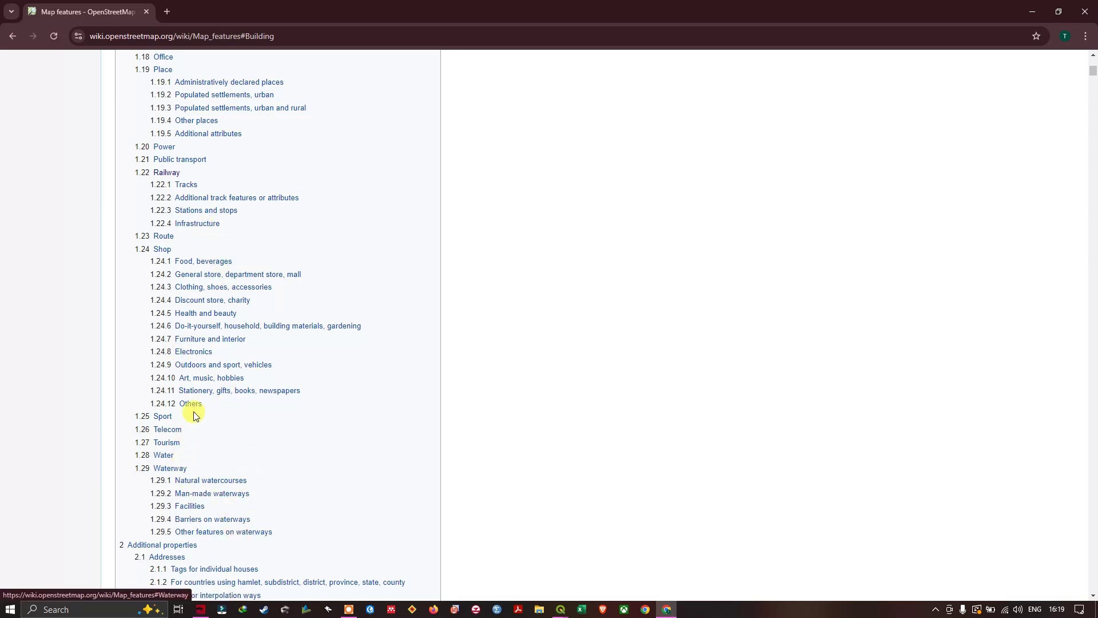
scroll(199, 409, up, 5)
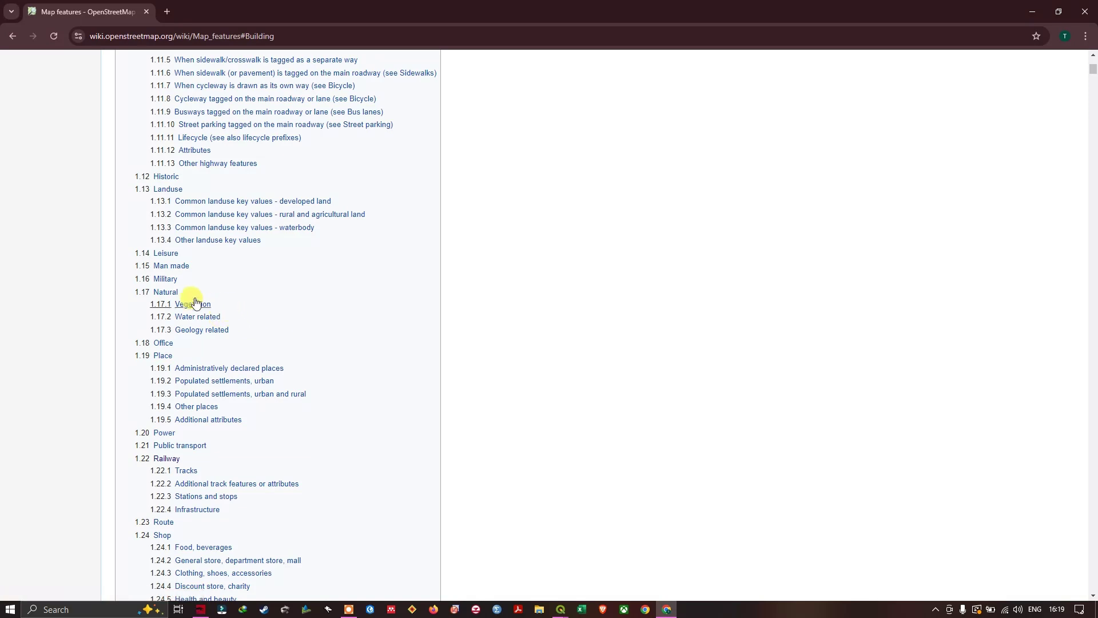
click(171, 292)
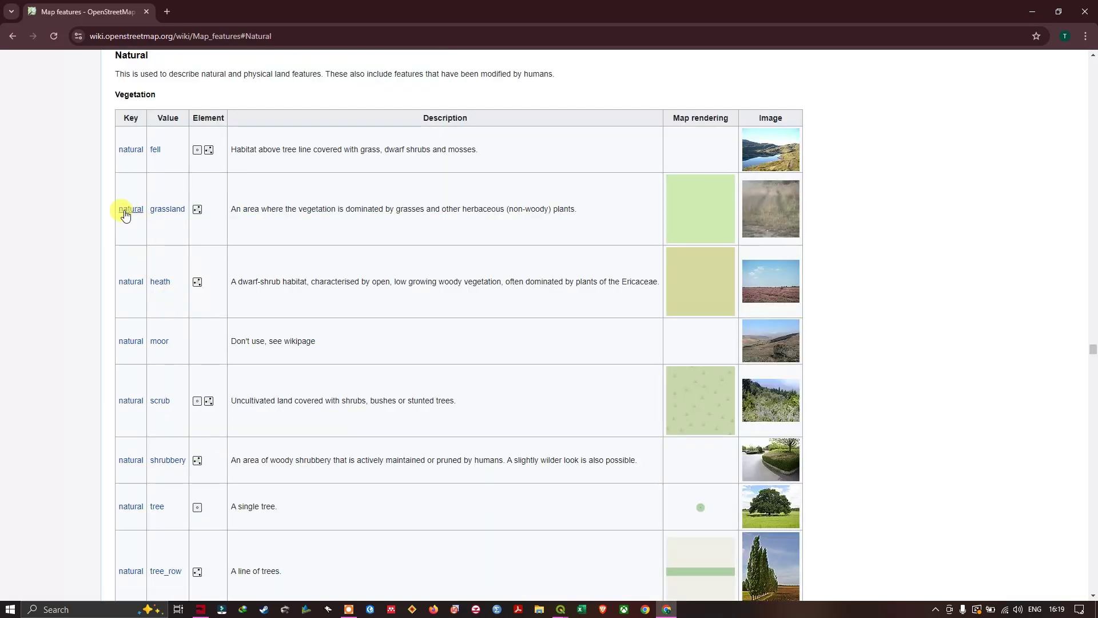
drag(119, 211, 146, 210)
key(ctrl+c)
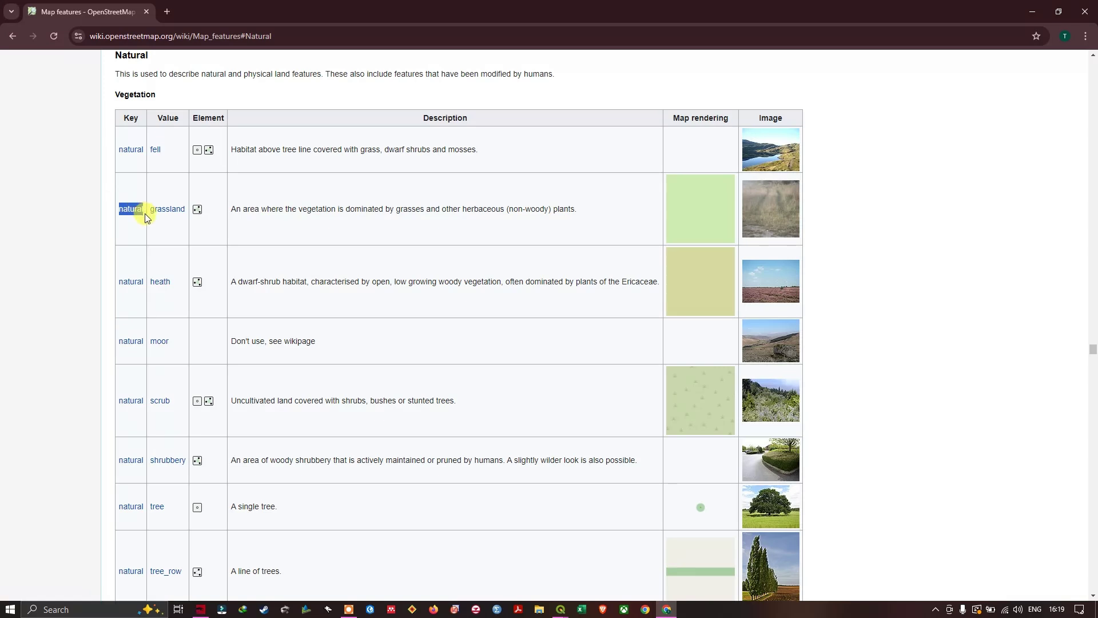
Step: Switch to the QuickOSM query window and replace the key with natural
mouse_move(574, 601)
mouse_move(604, 570)
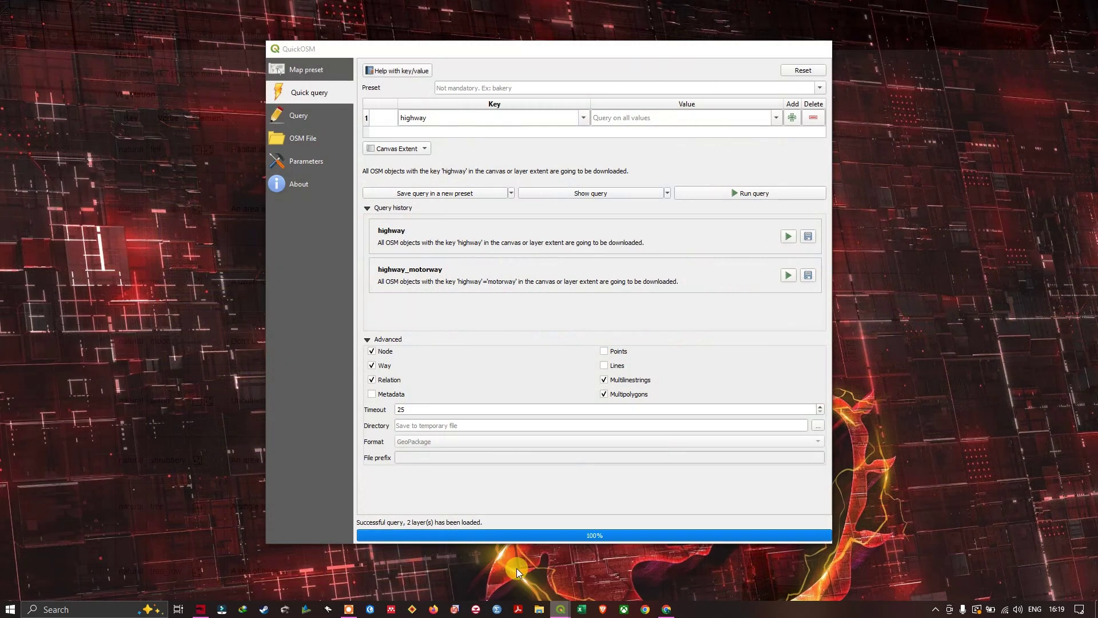
click(517, 568)
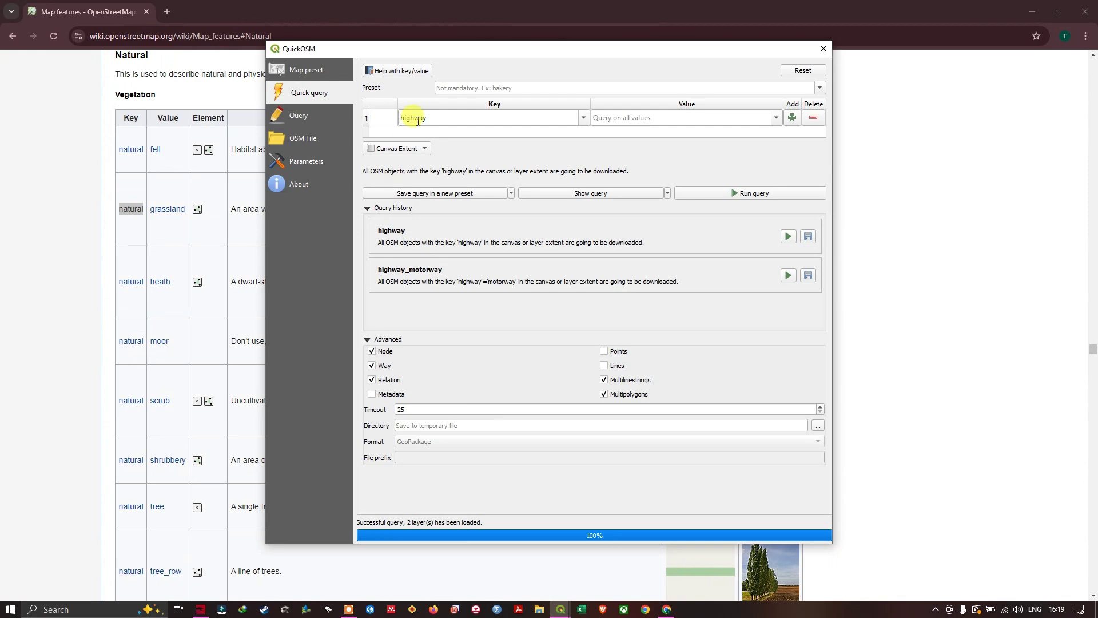
key(ctrl+v)
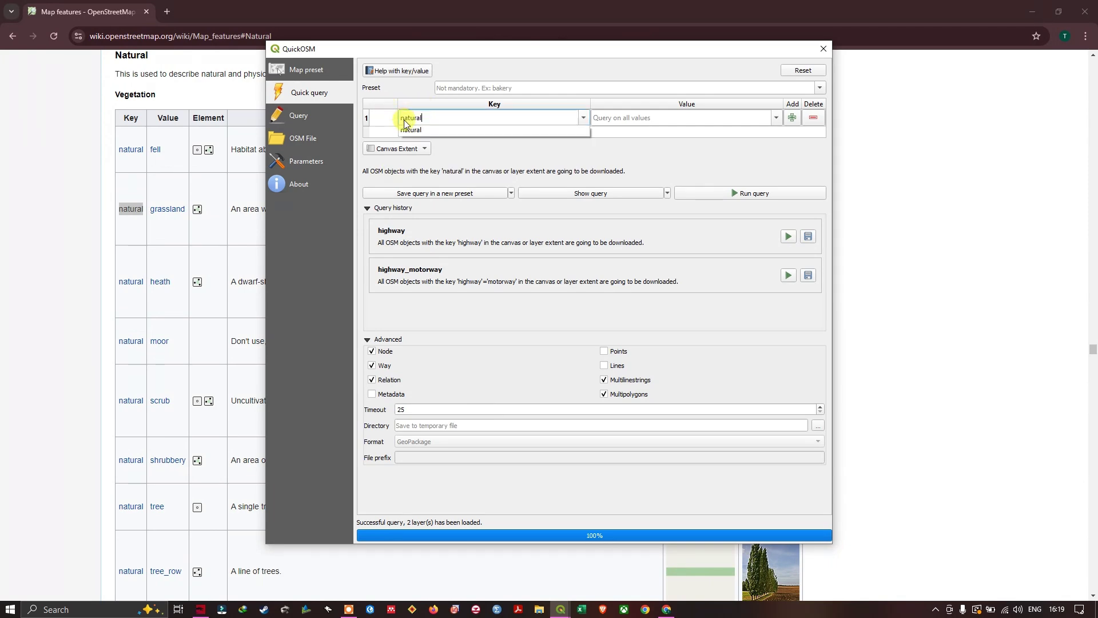
click(461, 133)
Step: Return to the wiki, look through the Vegetation and Water related values of the natural key, and select the value water
click(99, 236)
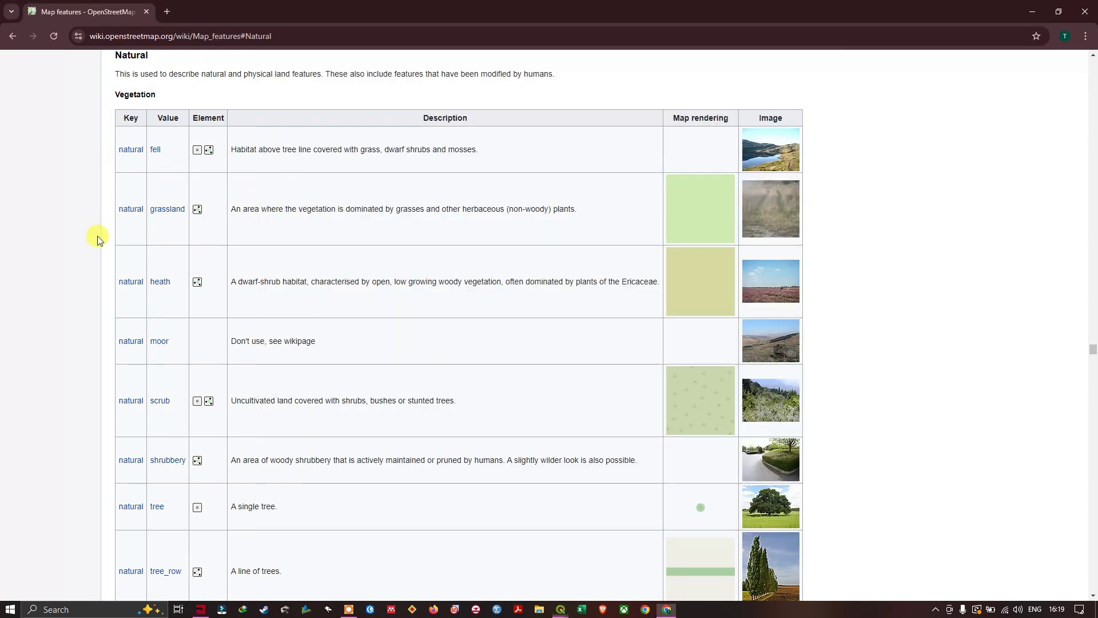
scroll(193, 321, down, 6)
scroll(194, 324, down, 1)
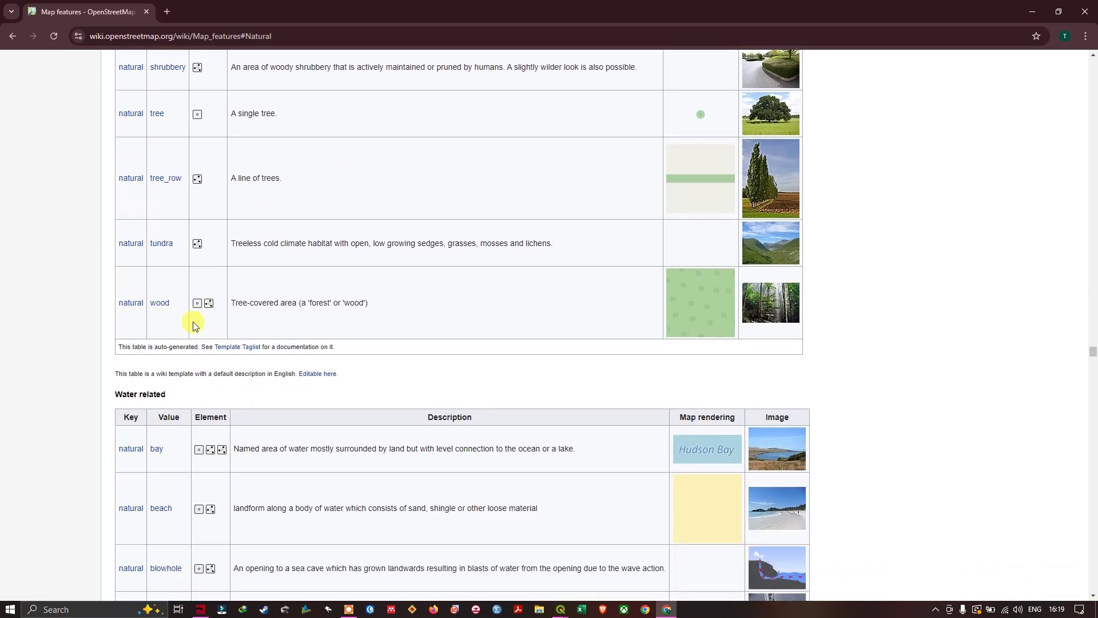
scroll(193, 324, up, 2)
scroll(193, 323, up, 1)
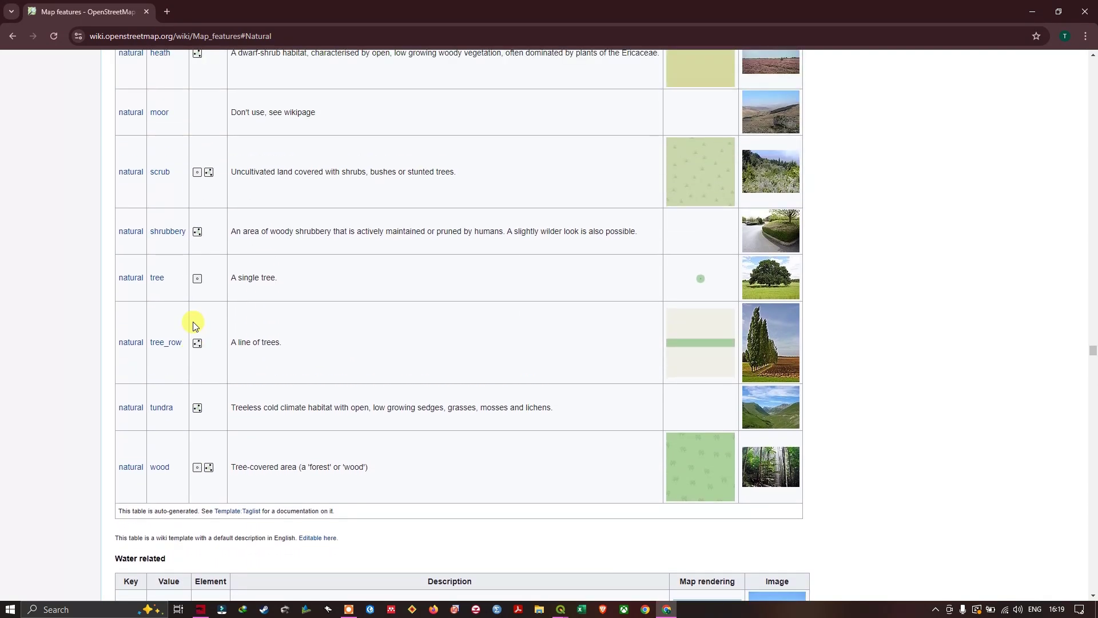
scroll(194, 322, down, 9)
scroll(208, 328, down, 2)
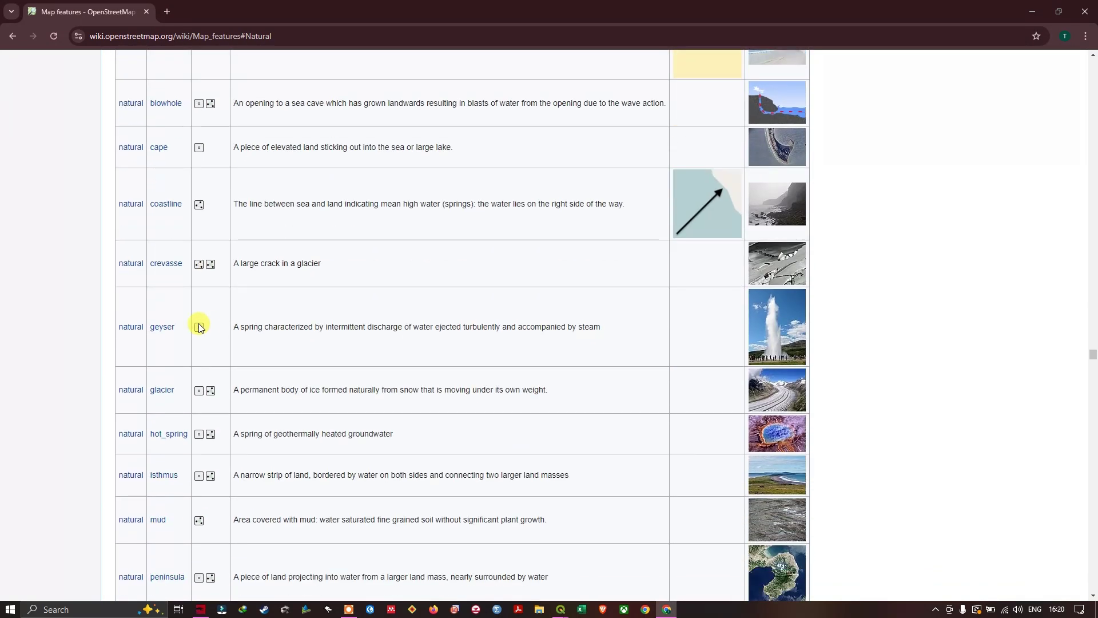
scroll(198, 324, down, 9)
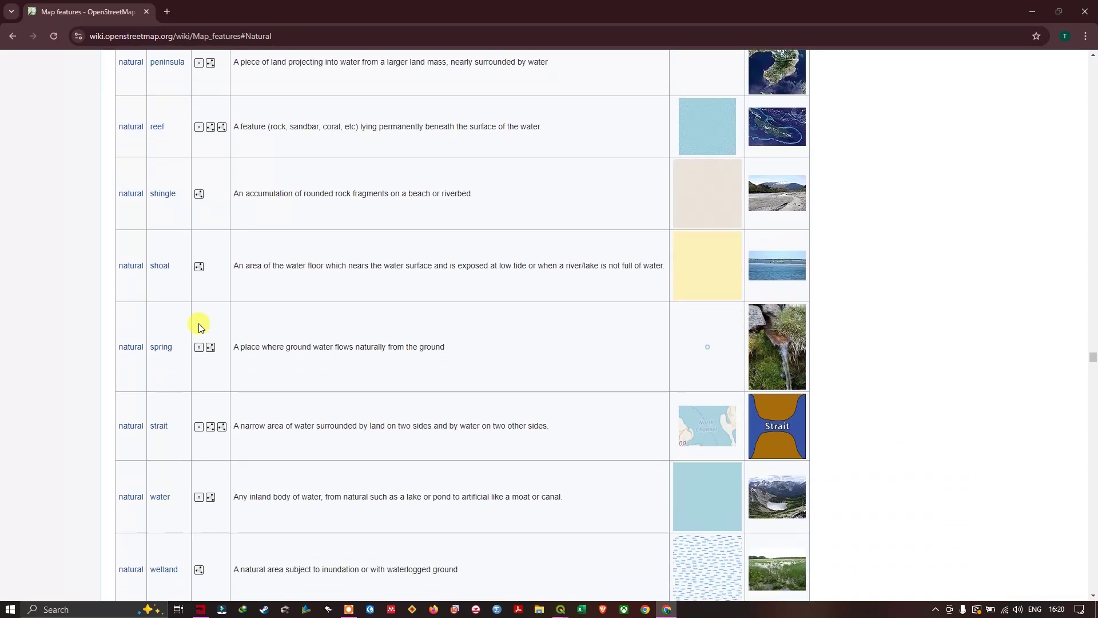
scroll(199, 326, down, 3)
scroll(199, 324, up, 20)
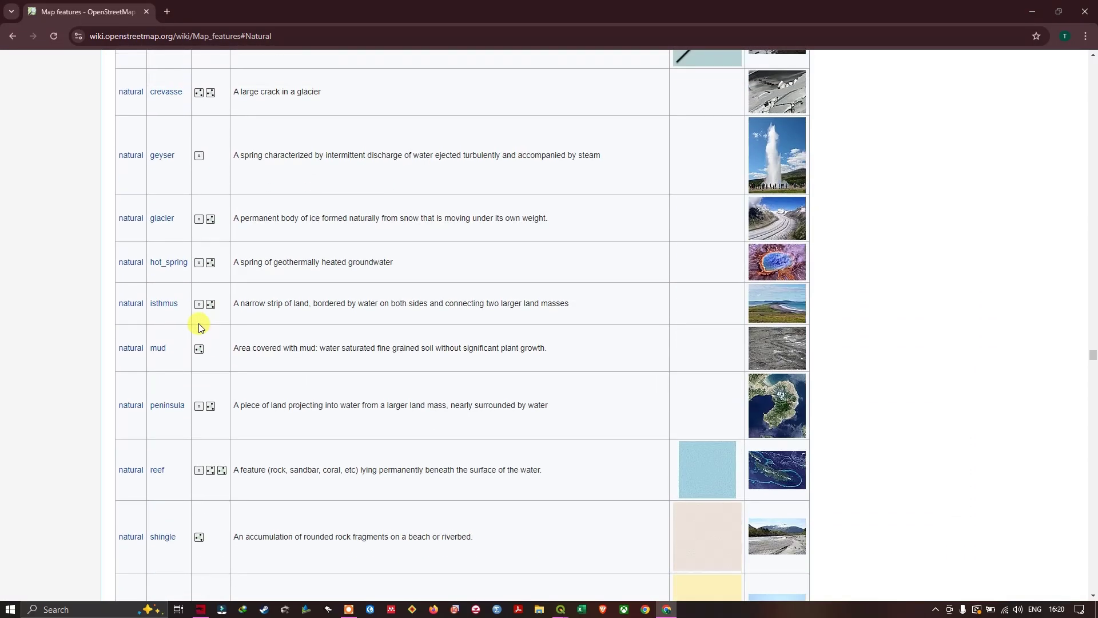
scroll(170, 323, down, 4)
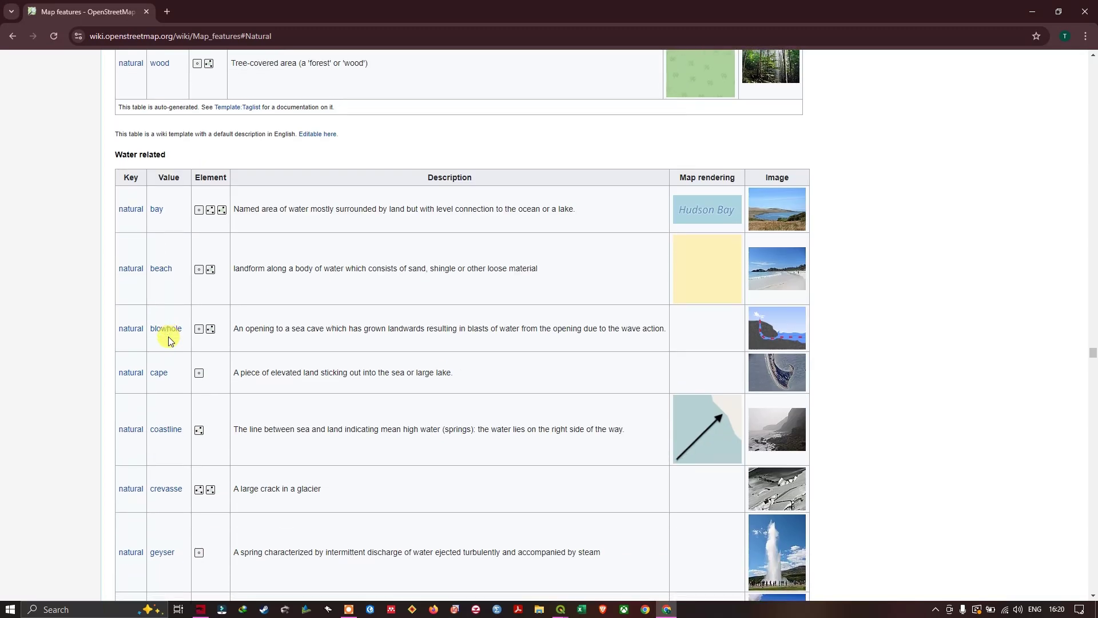
scroll(171, 292, down, 11)
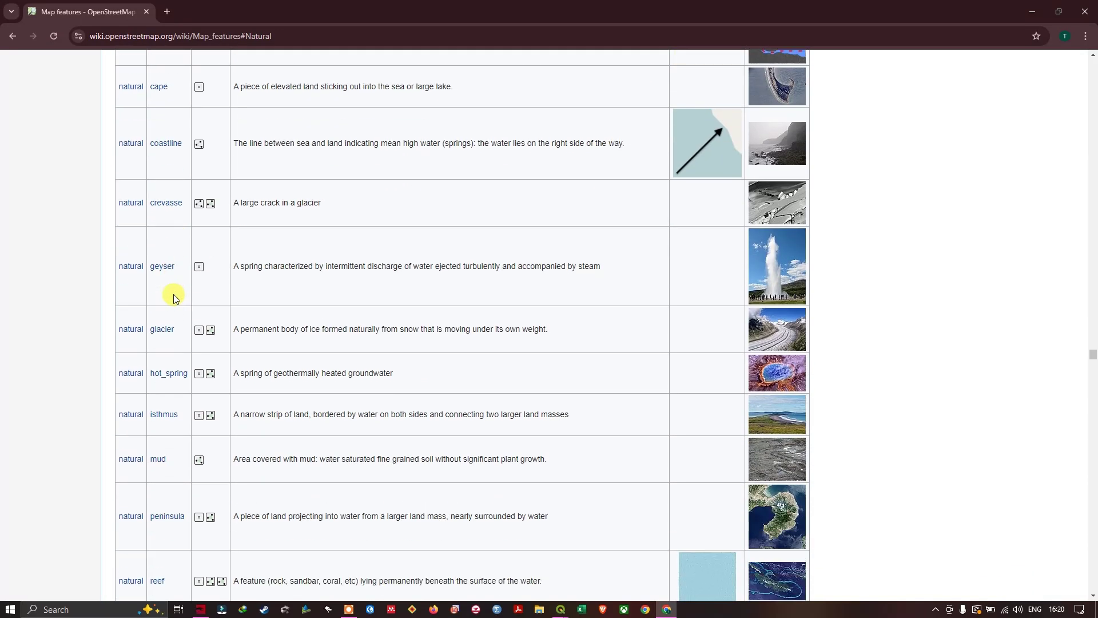
scroll(174, 295, down, 4)
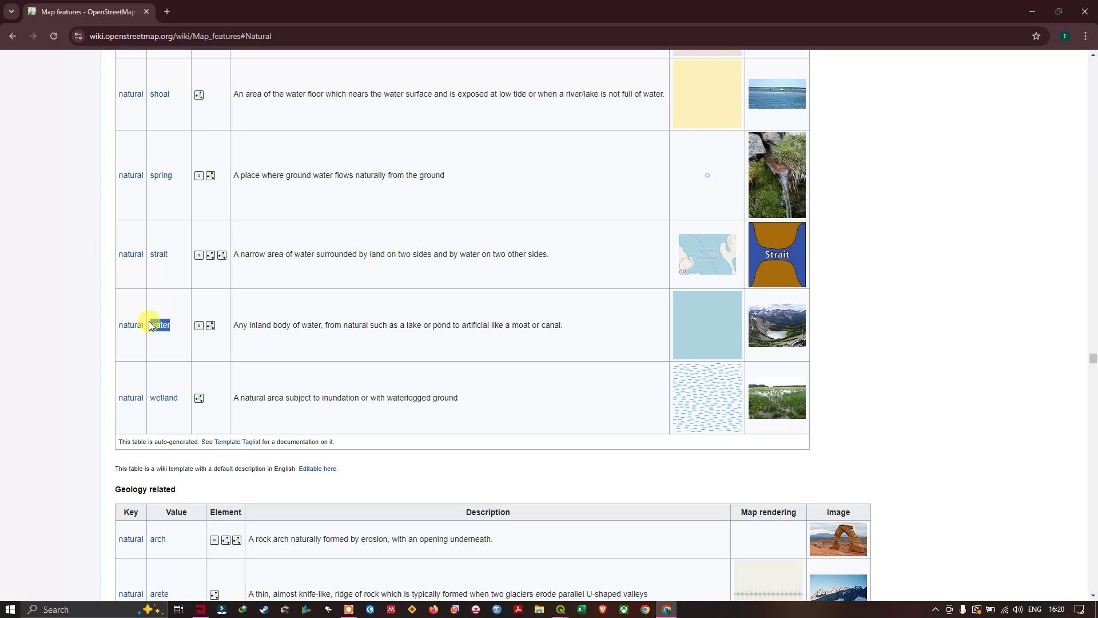
Step: Switch back to QuickOSM, set the value of the natural key to water and choose Canvas Extent as the query area
mouse_move(561, 609)
click(592, 575)
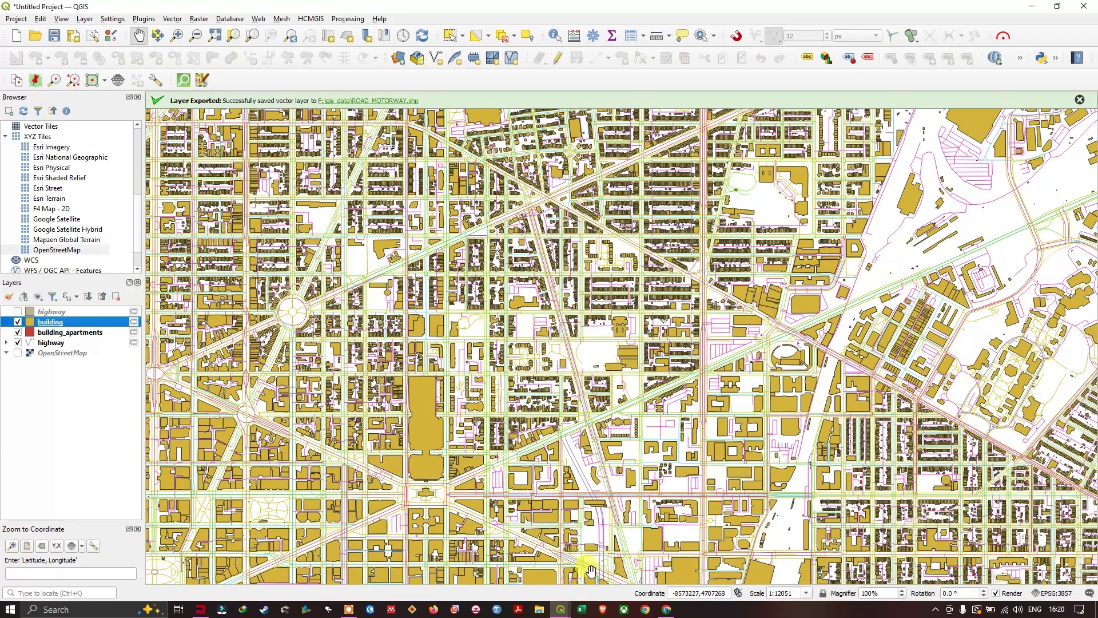
click(521, 572)
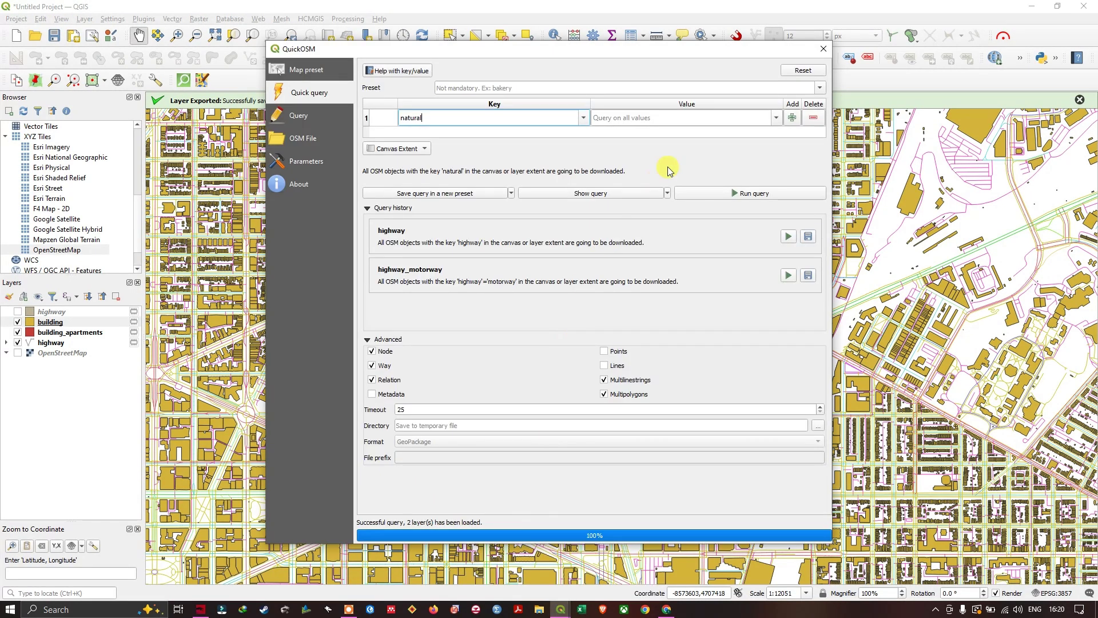
click(724, 123)
text(water)
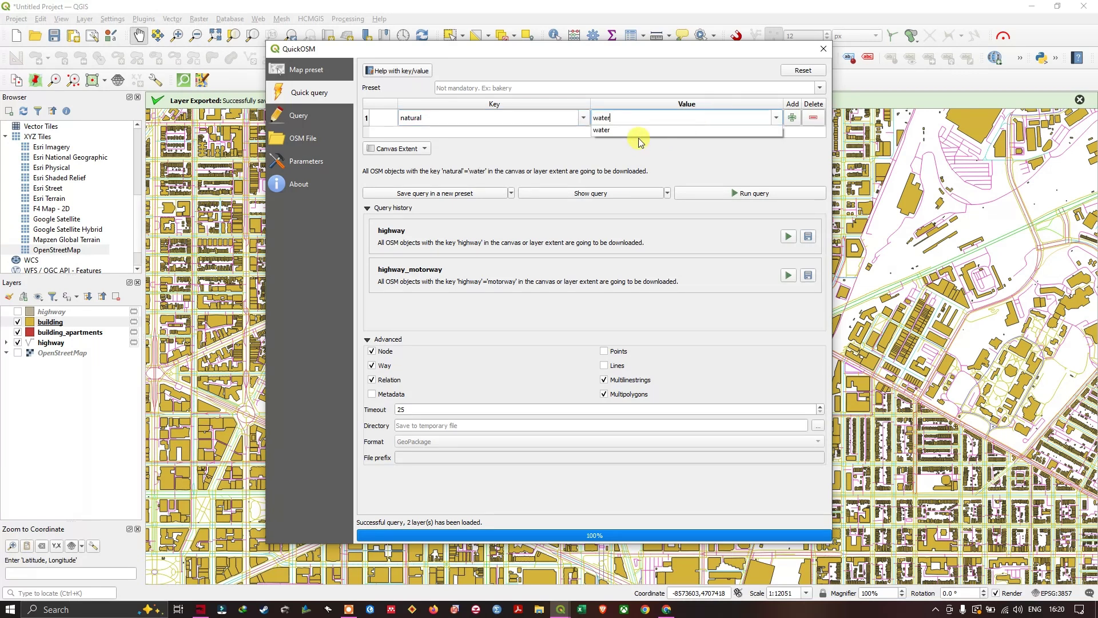
click(602, 130)
click(401, 149)
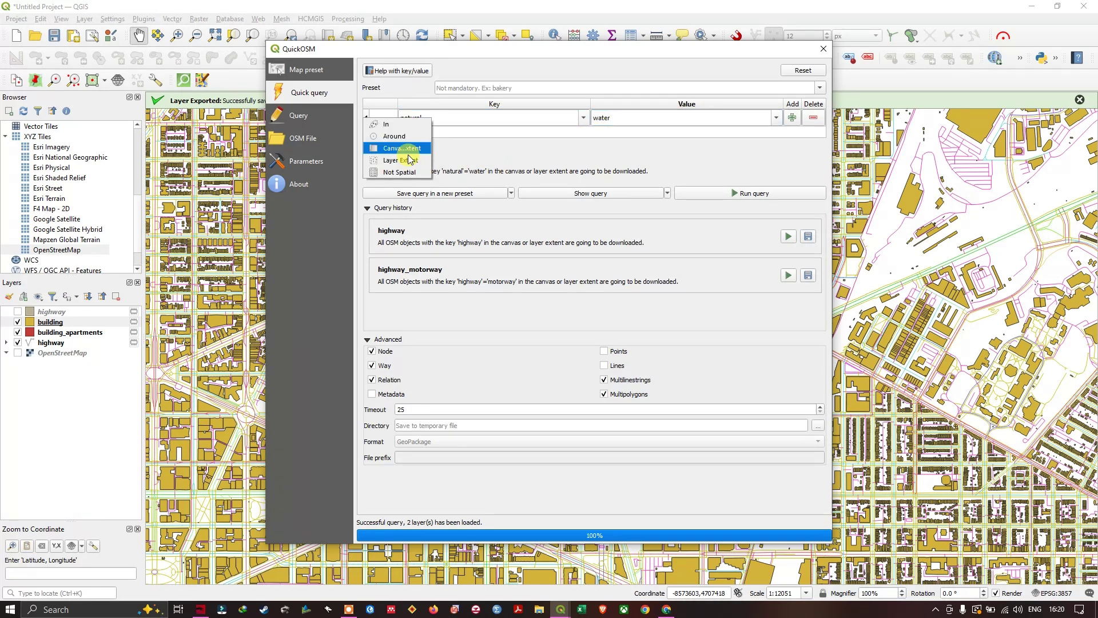
click(417, 150)
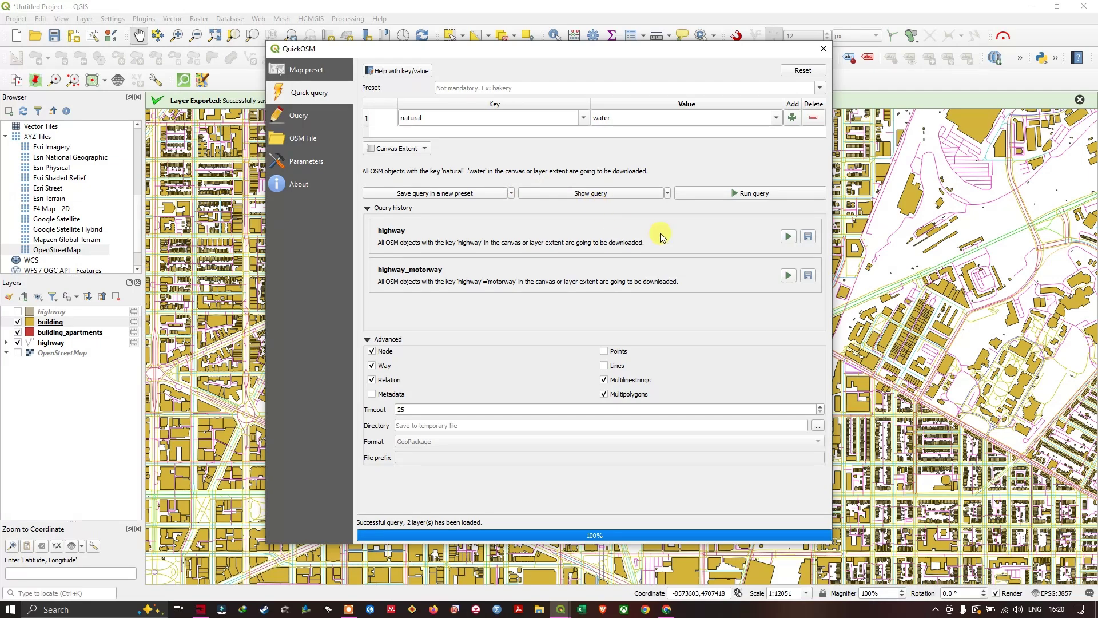
Step: Move the QuickOSM window out of the way and widen the map canvas to cover the rivers around the city
click(807, 54)
scroll(554, 248, down, 1)
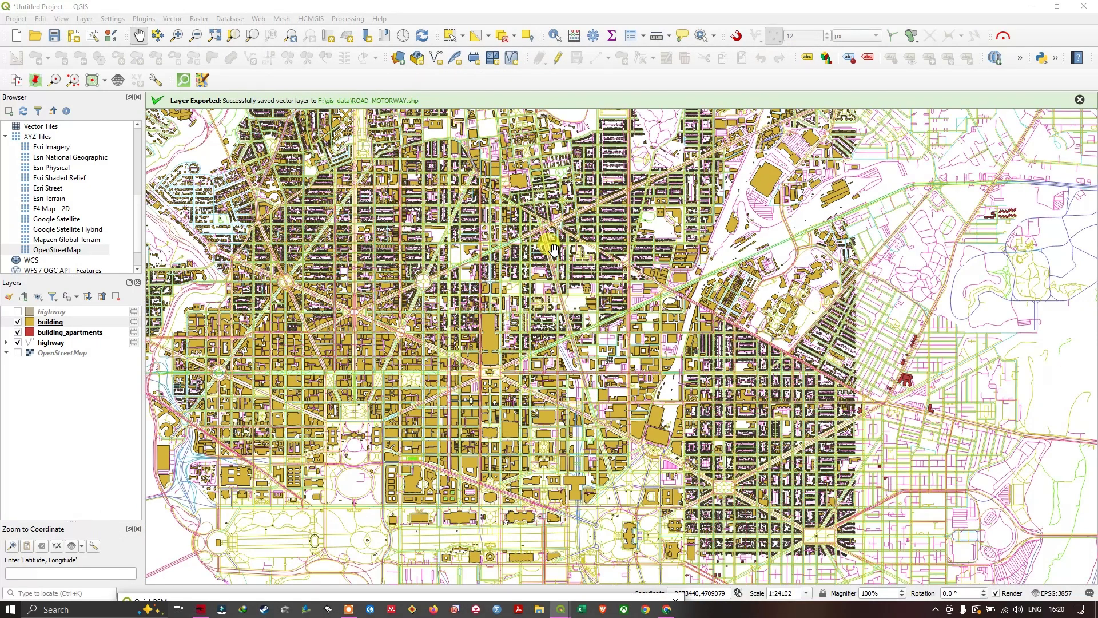
scroll(554, 248, down, 2)
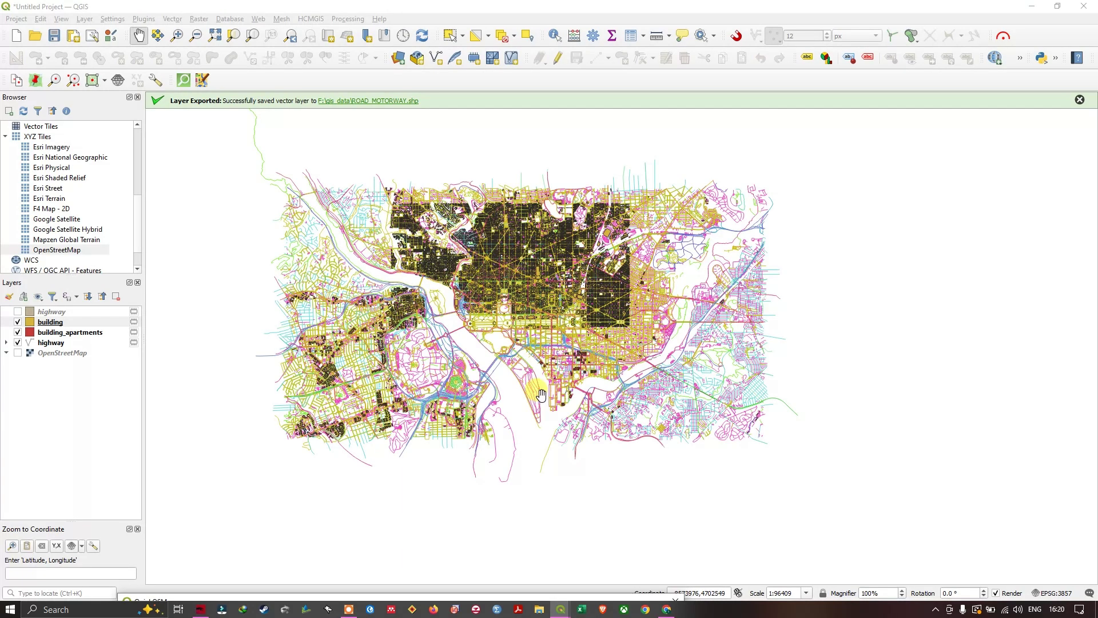
scroll(541, 395, up, 1)
drag(578, 362, 589, 465)
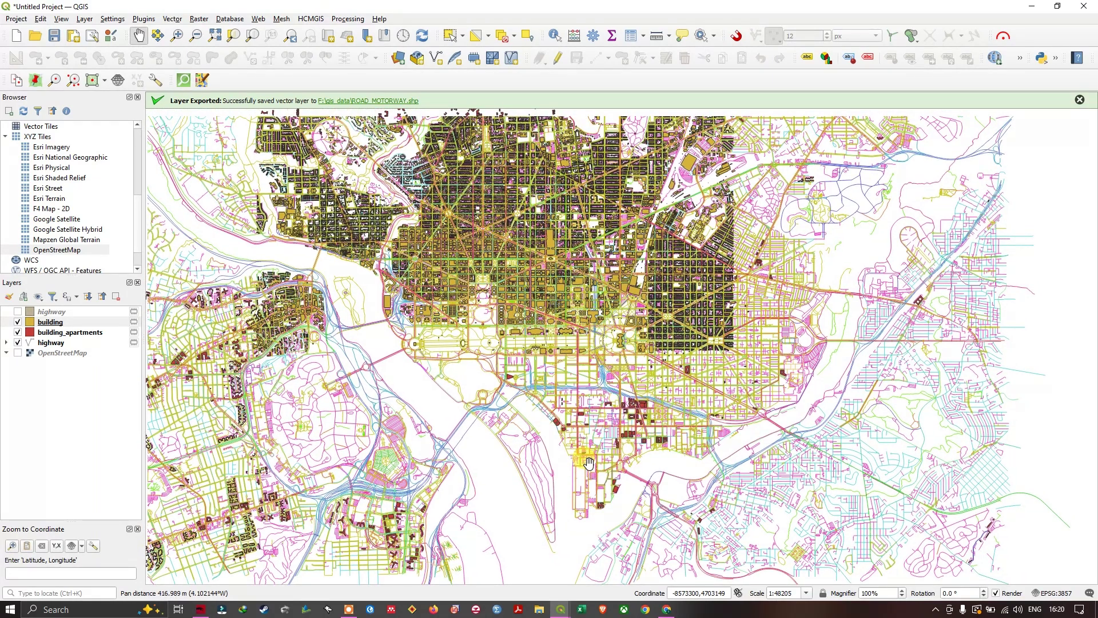
Step: Bring the QuickOSM window back and download the natural=water objects for the canvas extent
click(598, 565)
mouse_move(571, 602)
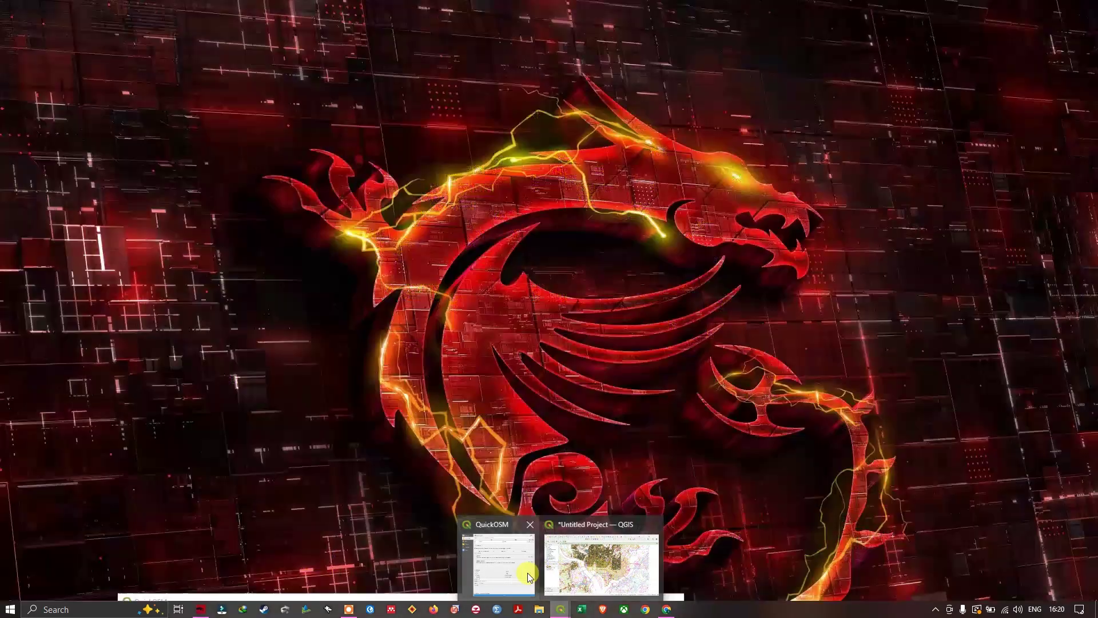
click(527, 572)
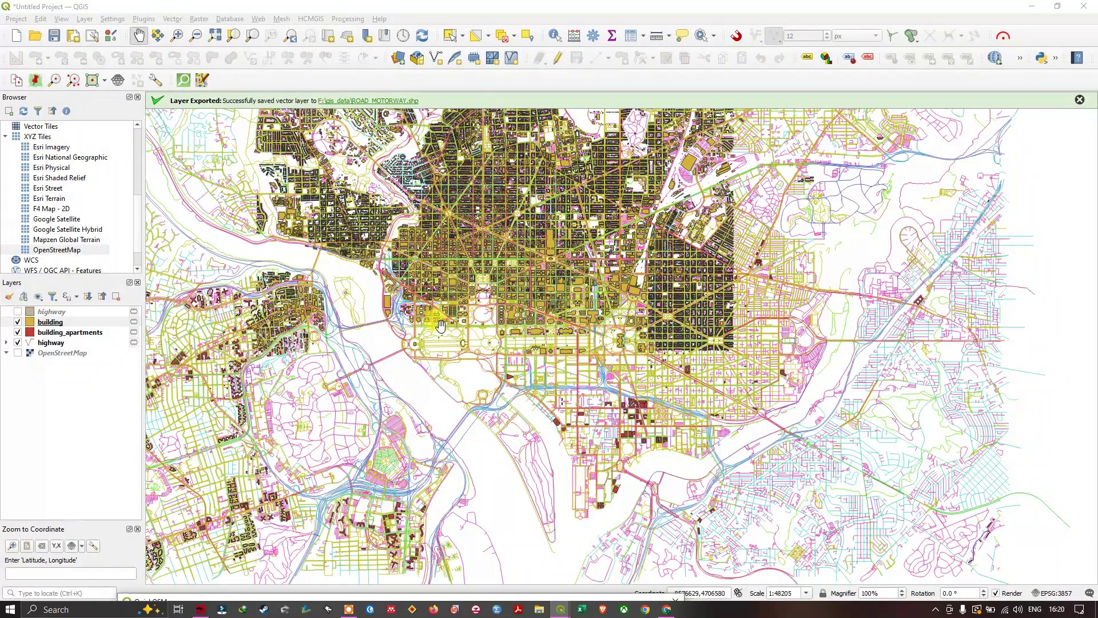
mouse_move(561, 608)
click(496, 561)
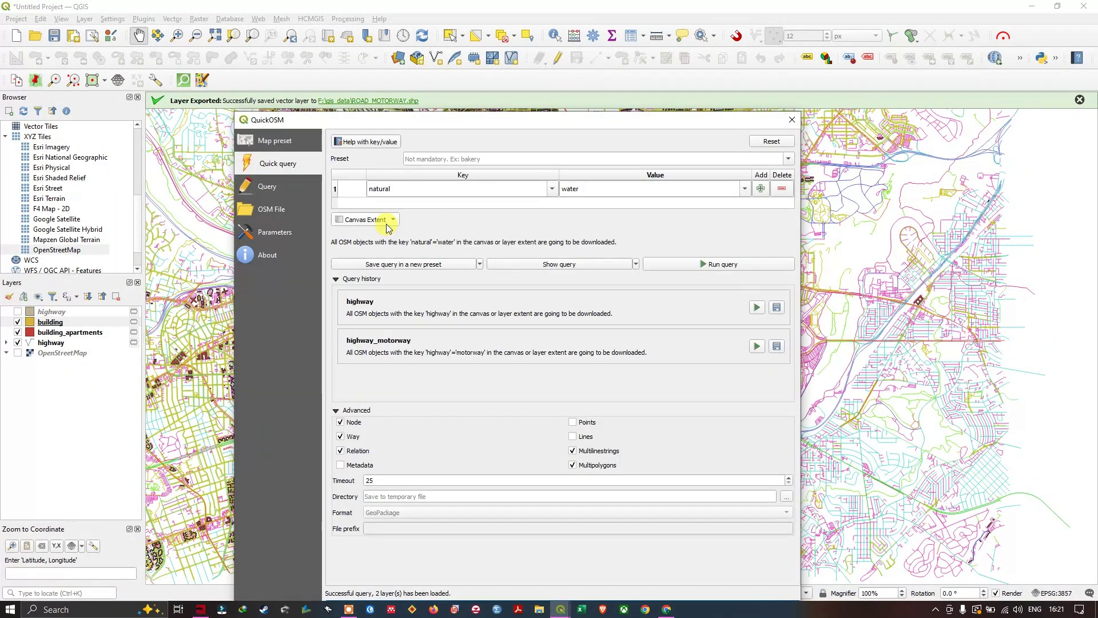
click(388, 223)
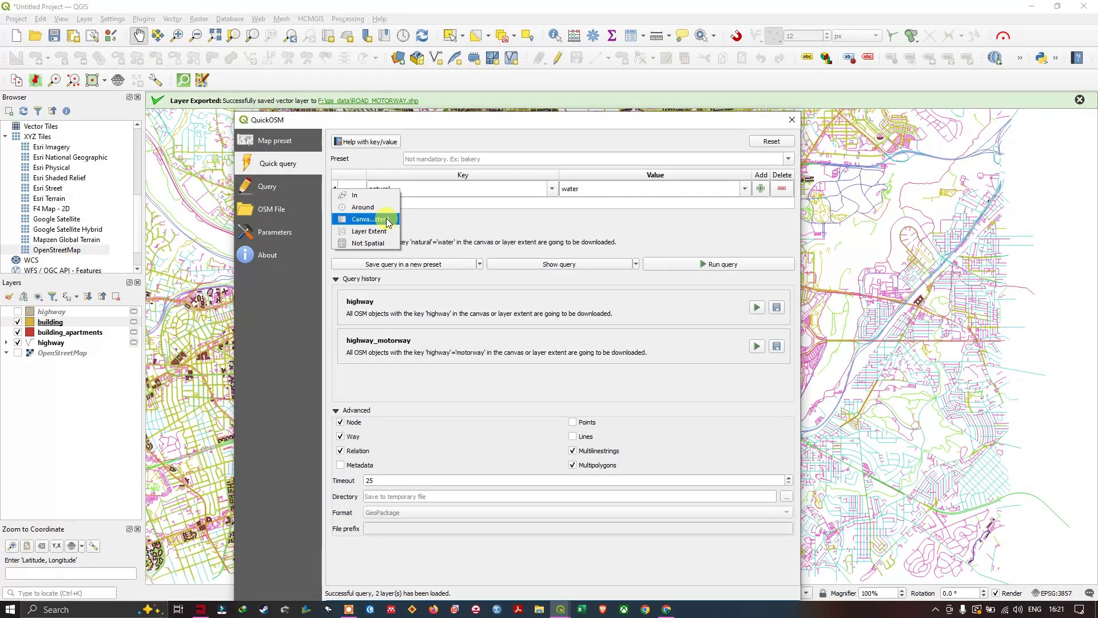
click(372, 221)
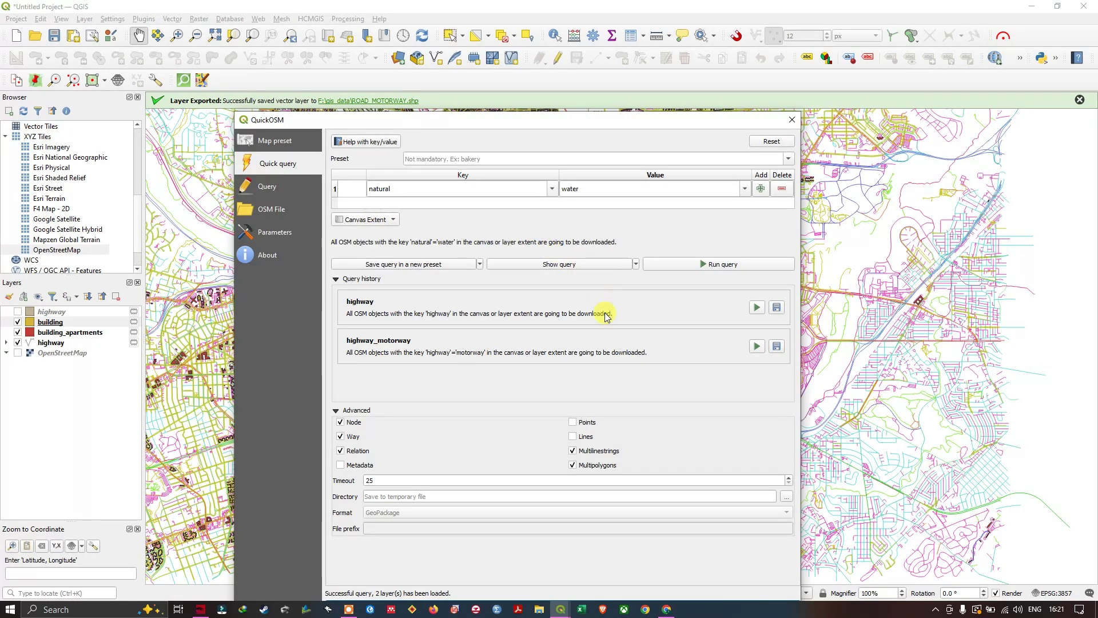
click(681, 266)
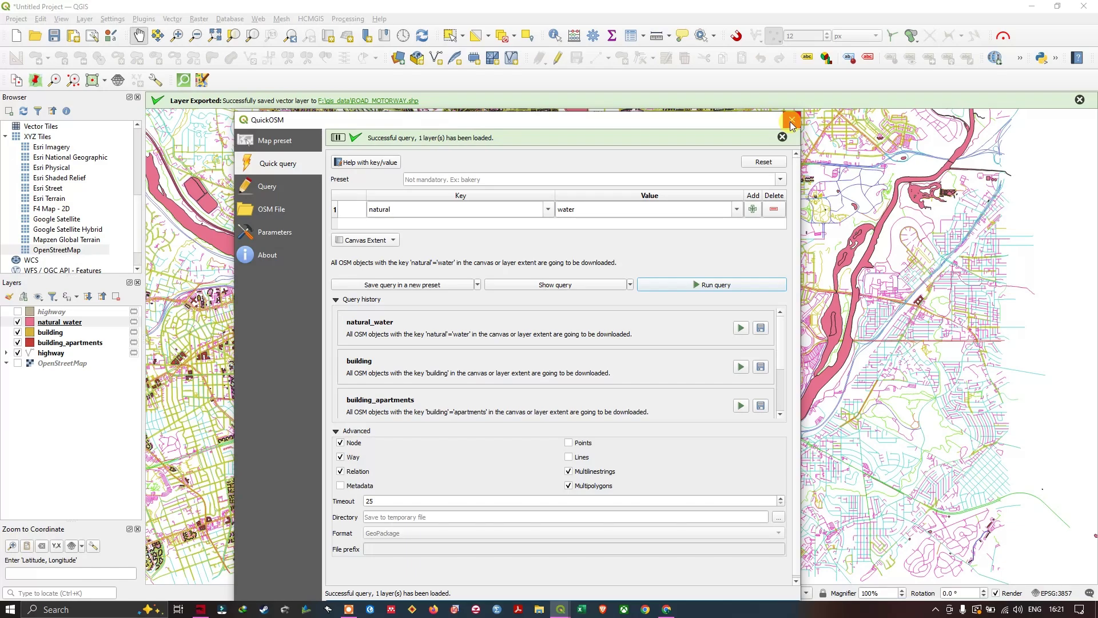
Step: Close the query dialog and examine the extent of the natural_water polygons on the map
click(792, 121)
scroll(446, 317, down, 1)
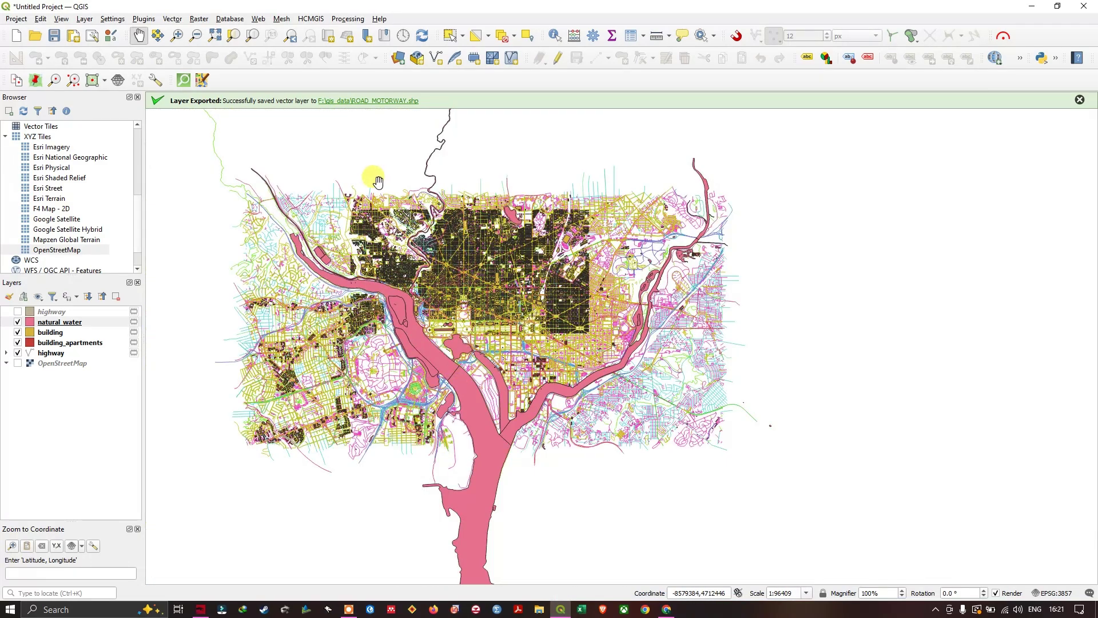
scroll(382, 223, up, 1)
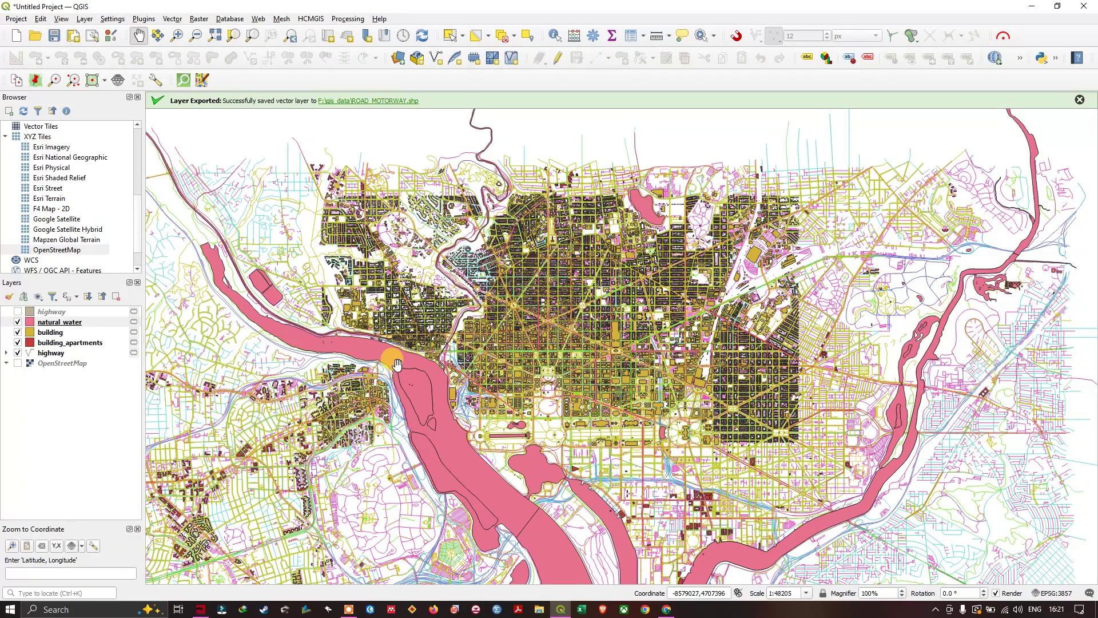
Step: Switch to the OpenStreetMap wiki in the browser and go back up to the feature categories in the table of contents
click(666, 609)
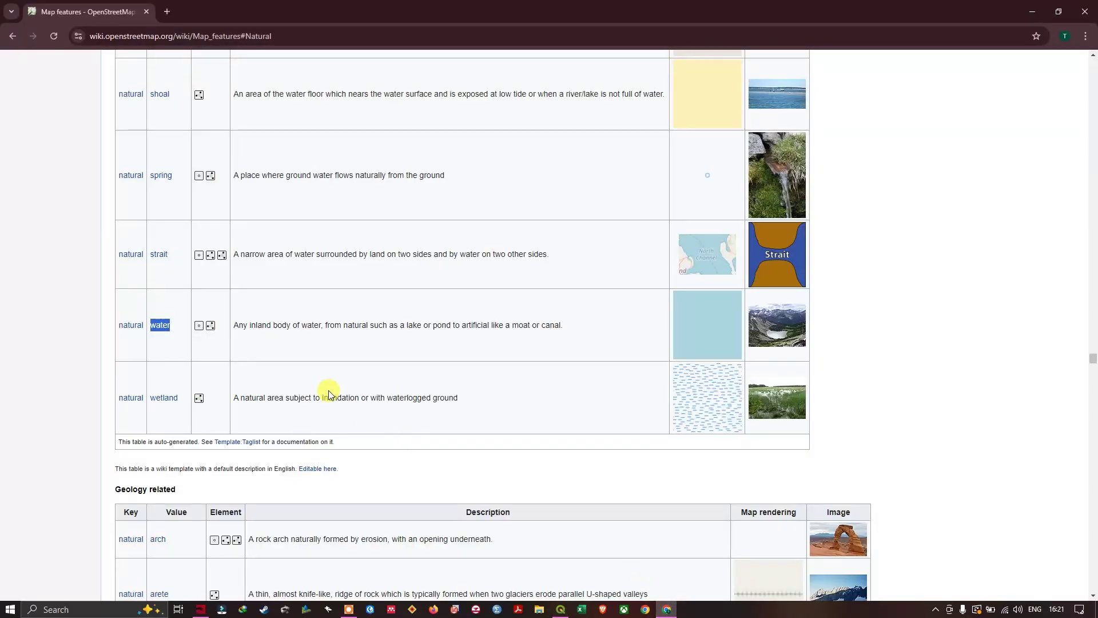
scroll(294, 393, up, 20)
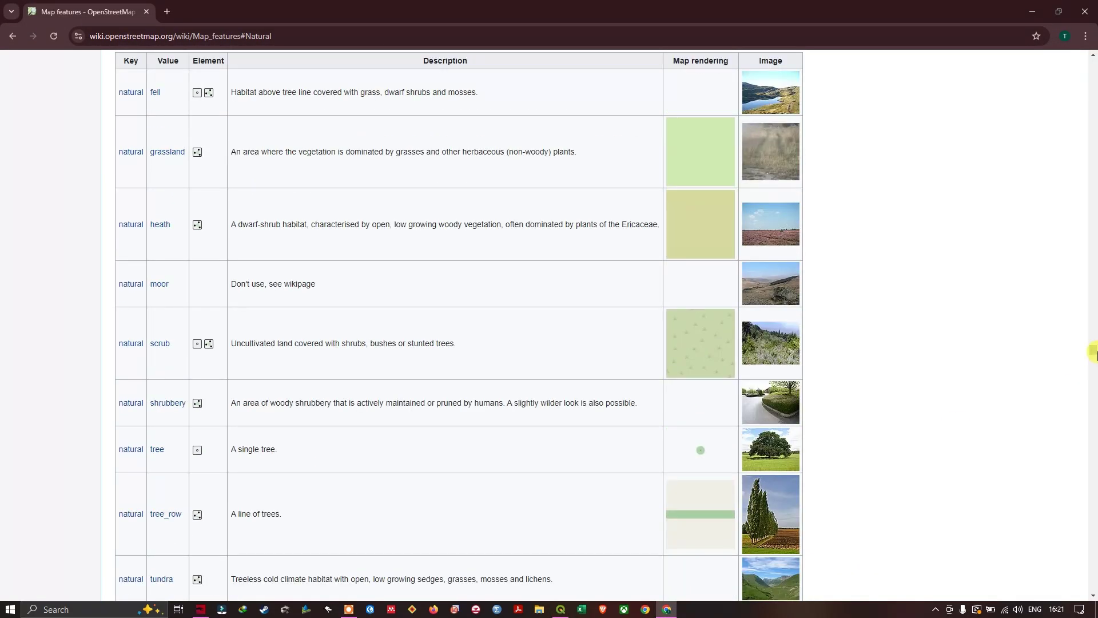
drag(1093, 356, 1094, 70)
scroll(503, 189, up, 12)
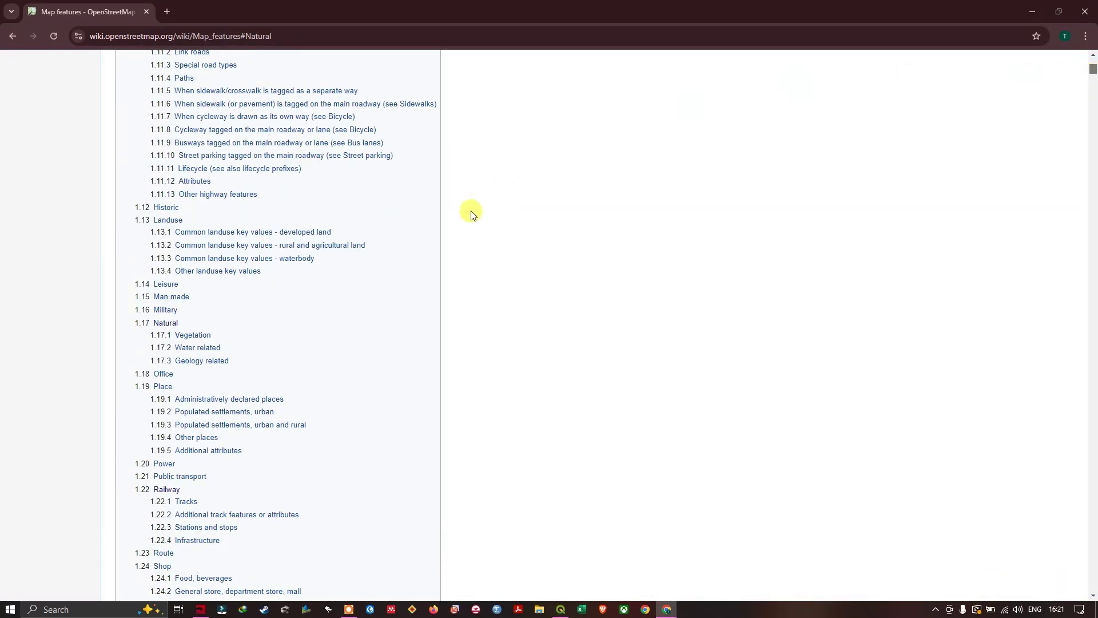
scroll(464, 281, up, 4)
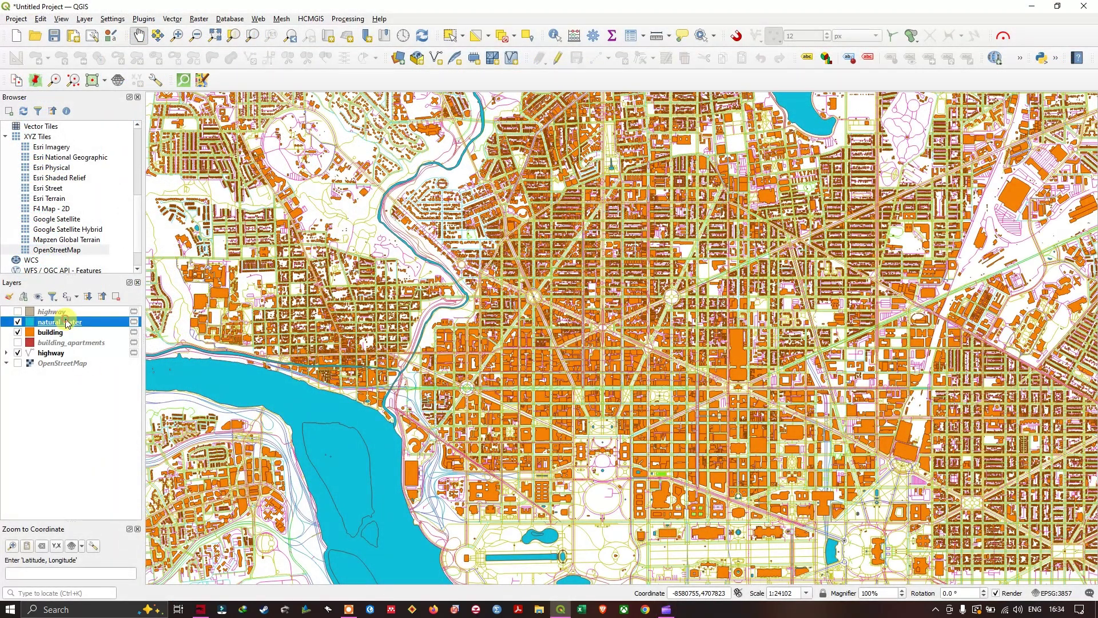
Step: Examine the file formats available for exporting the natural_water layer and close the export dialog without saving
right_click(67, 323)
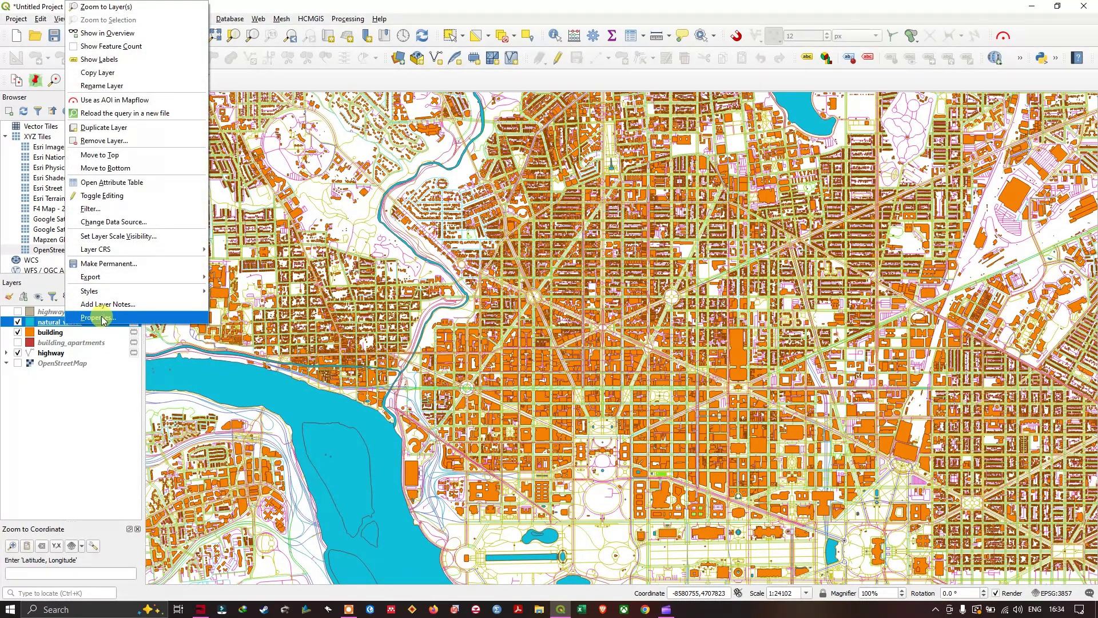
mouse_move(194, 277)
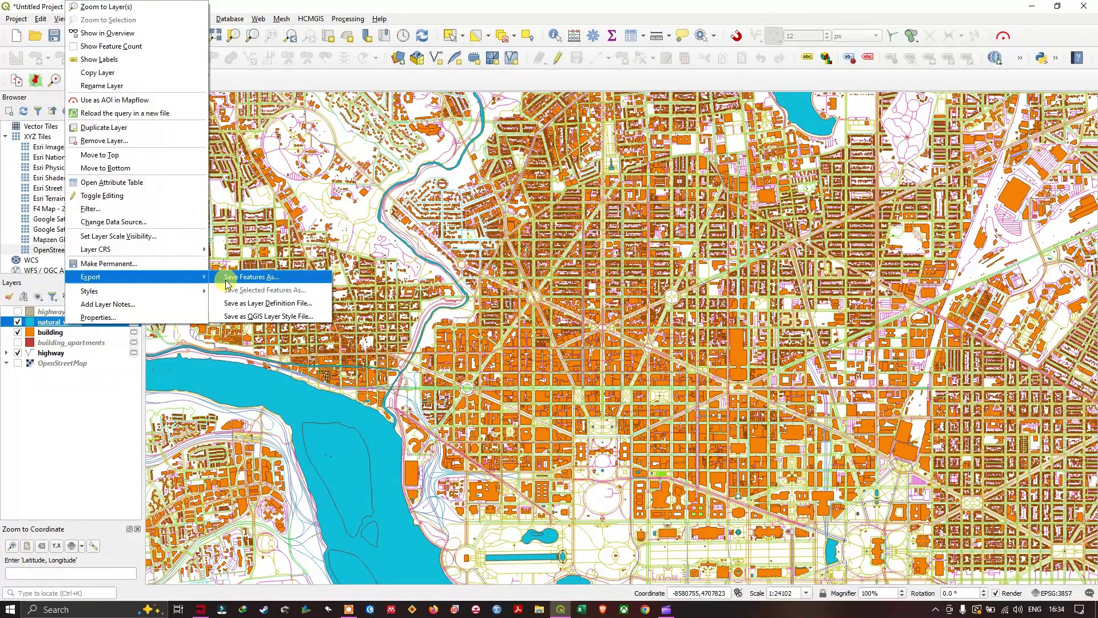
click(228, 282)
click(582, 173)
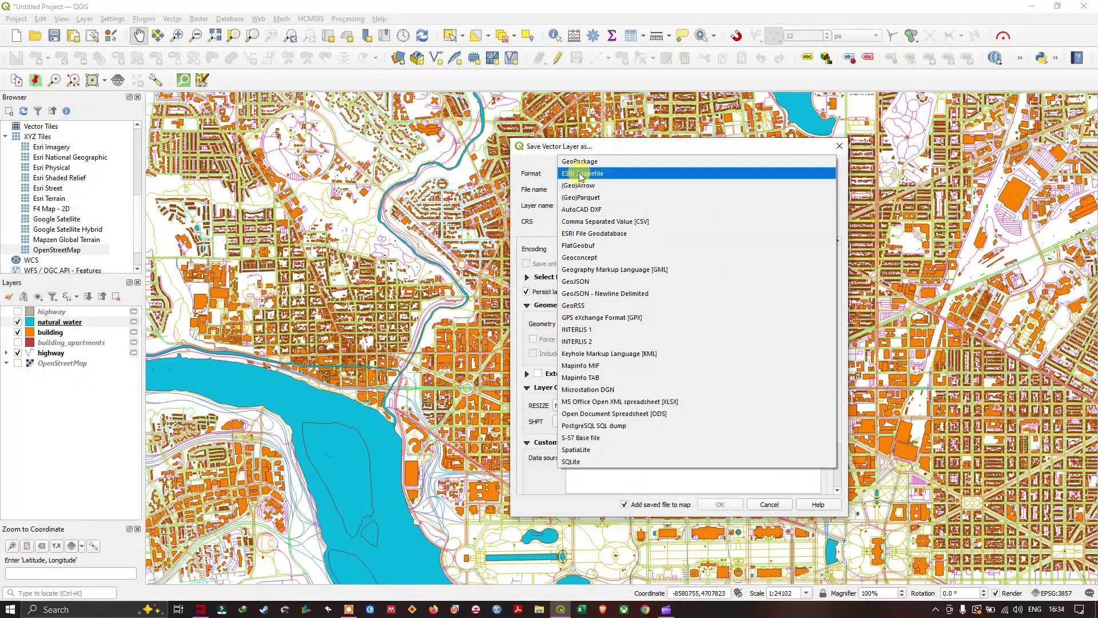
click(537, 166)
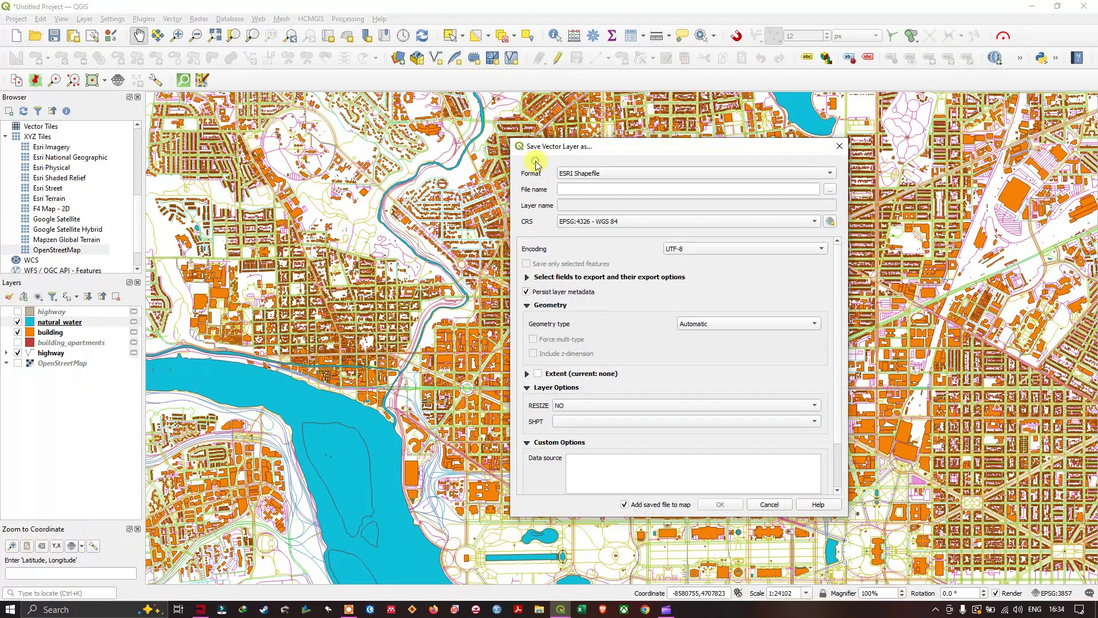
click(839, 149)
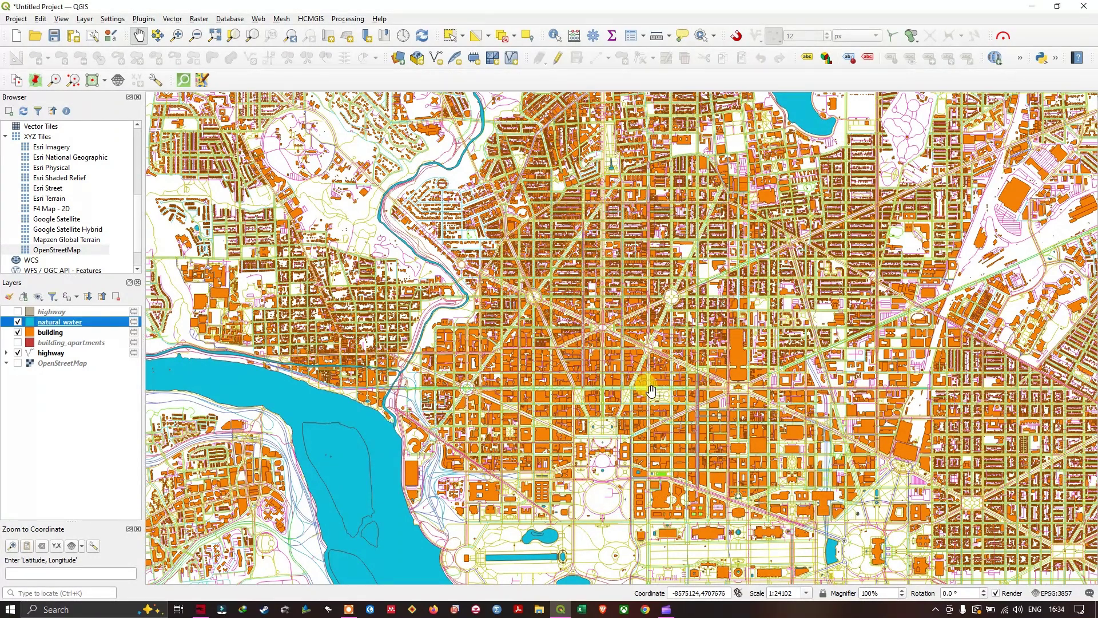